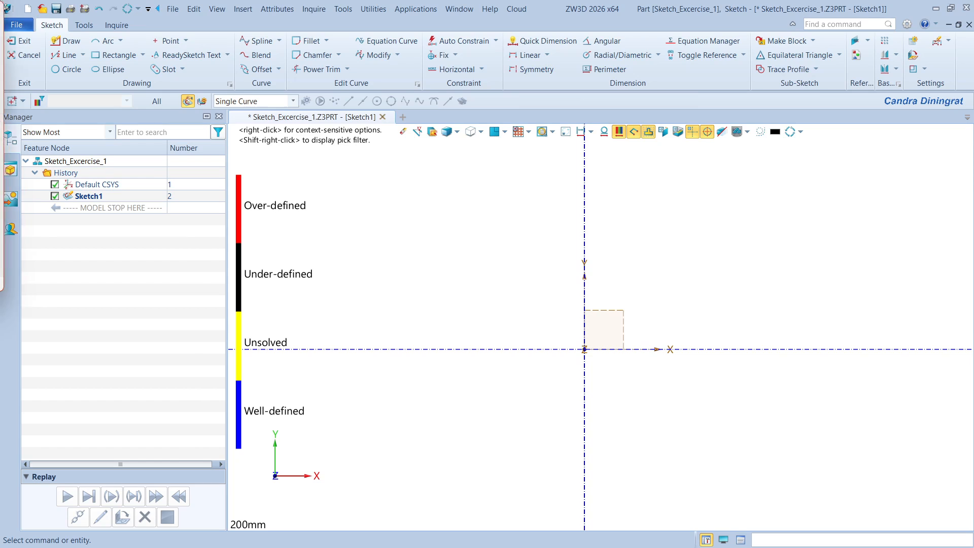
Bring up the Practice Cases slide in PowerPoint to examine the Case 2 drawing, and return to the ZW3D sketch.
left_click_drag(0, 30, 29, 148)
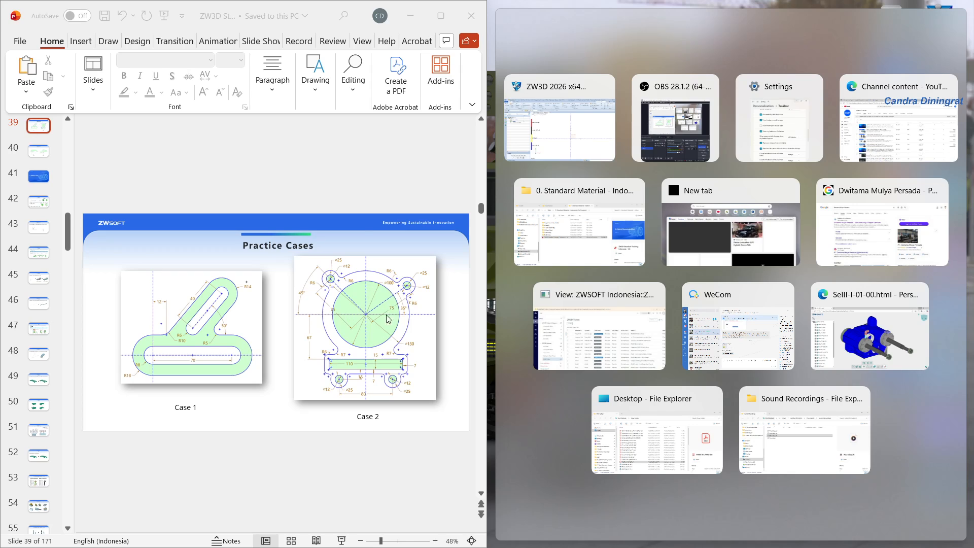
left_click(358, 180)
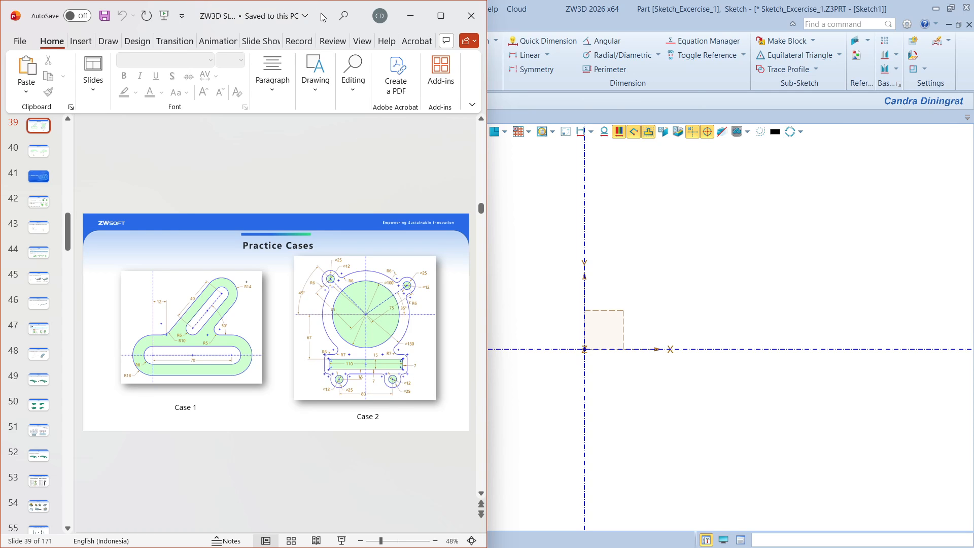
left_click_drag(324, 17, 0, 157)
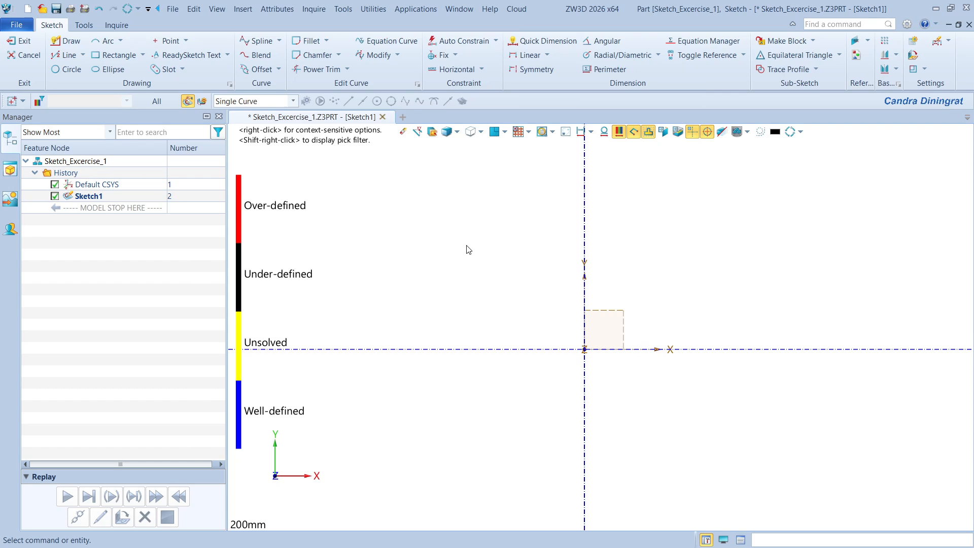
Draw a circle with a diameter of 100 mm centred on the sketch origin.
left_click(68, 70)
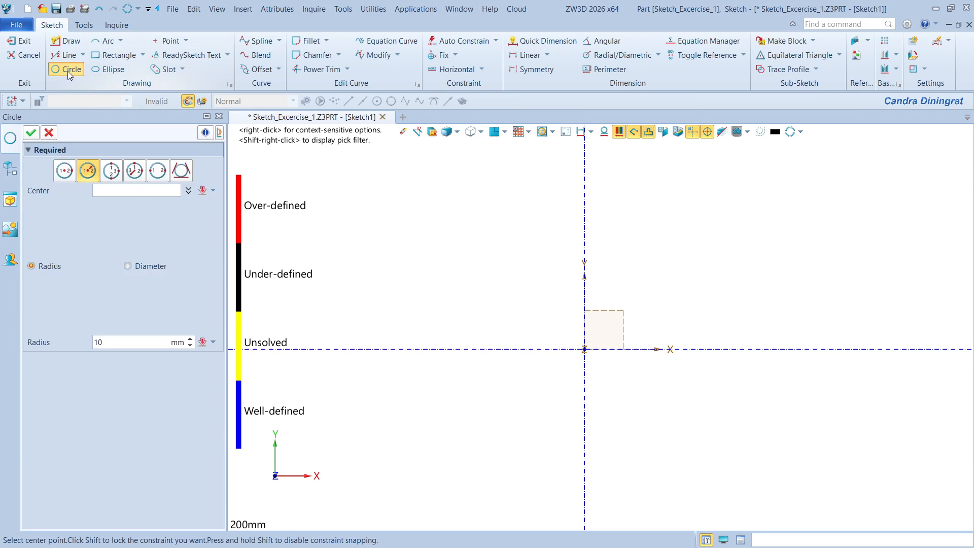
left_click(584, 349)
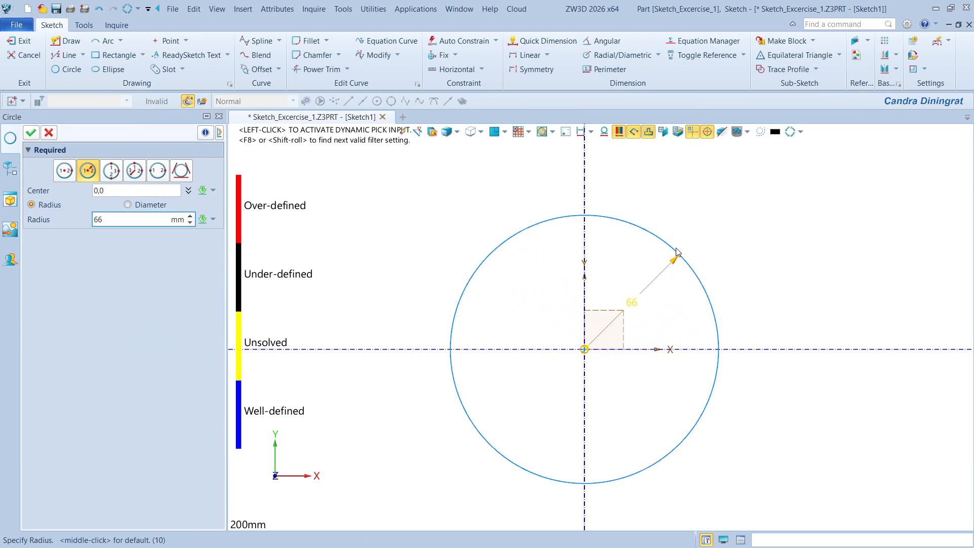
left_click(130, 204)
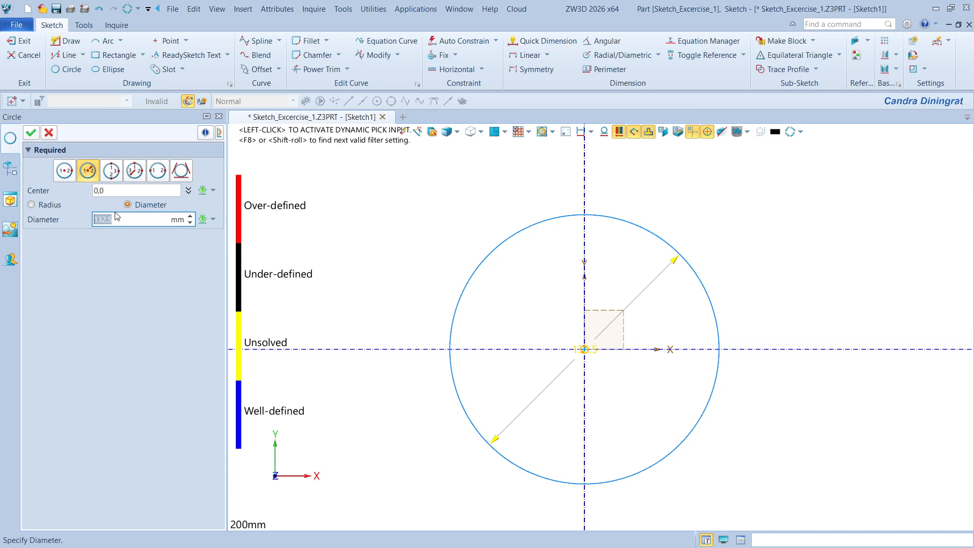
type("100")
key("Return")
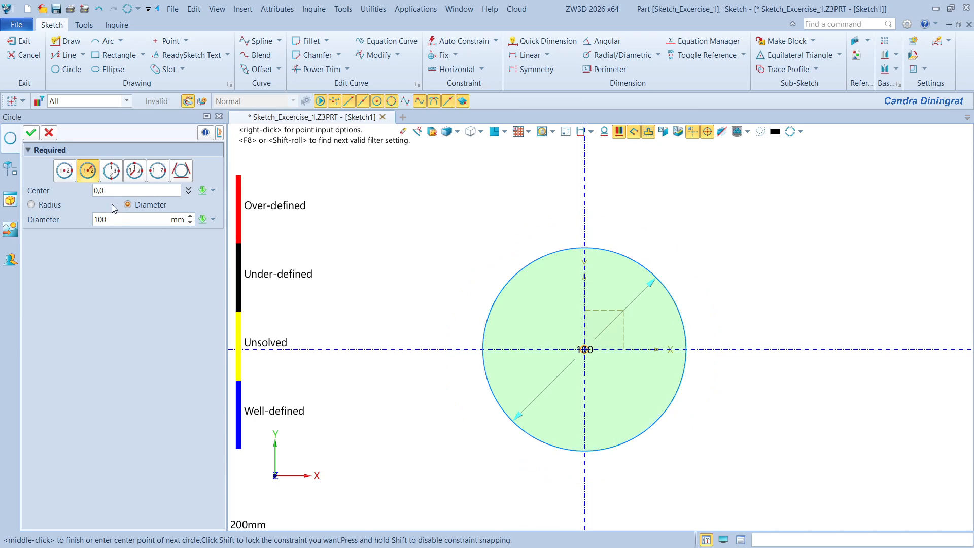
left_click(30, 133)
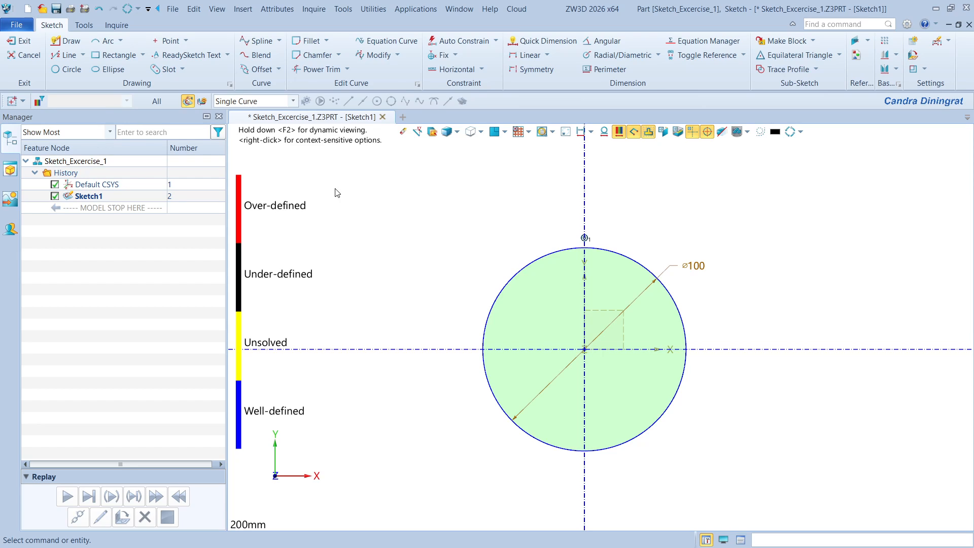
Draw a concentric circle with a diameter of 130 mm at the origin and move its diameter dimension and the inner circle's apart.
left_click(66, 69)
left_click(585, 349)
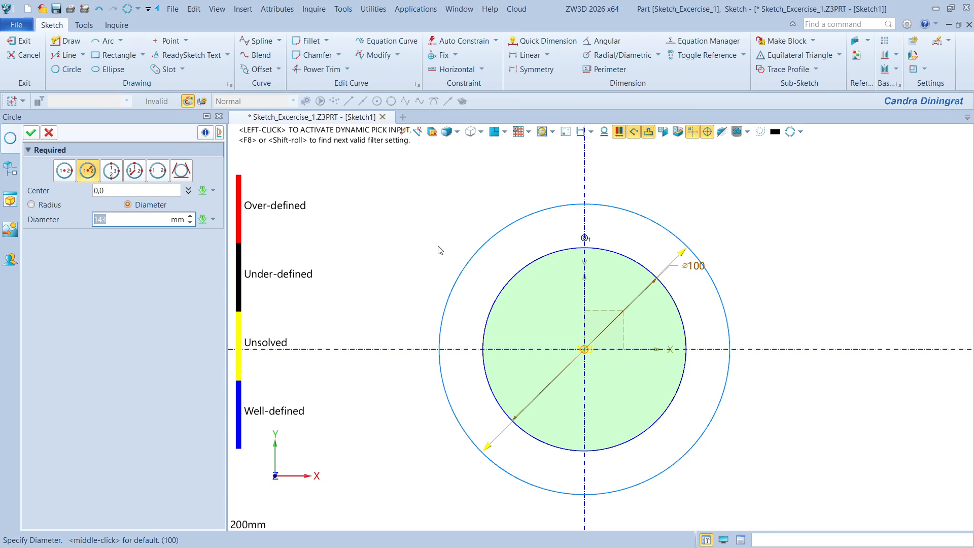
key("Return")
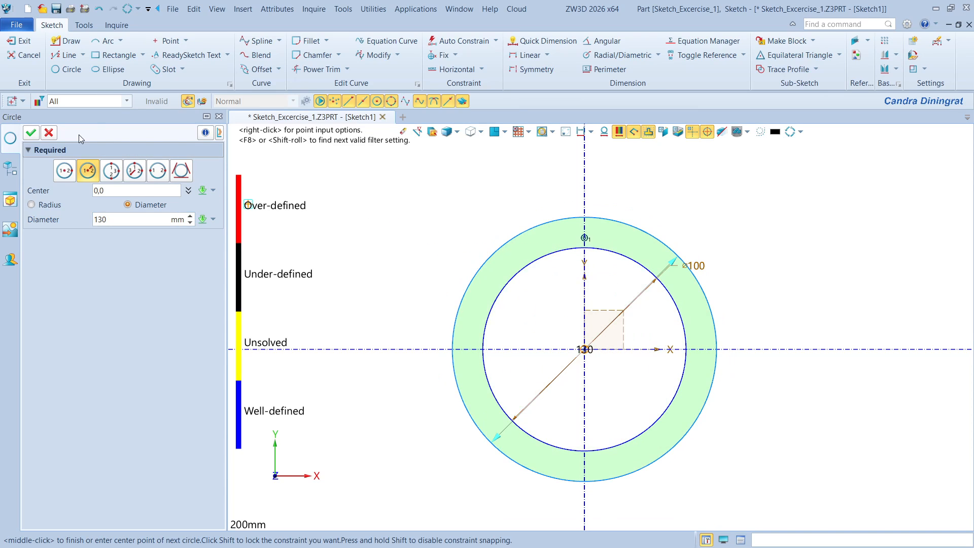
left_click(31, 133)
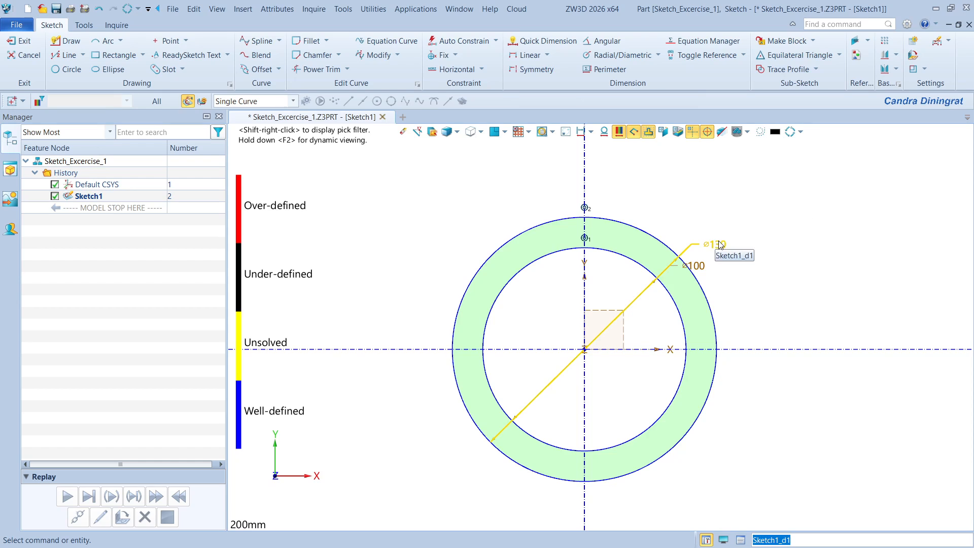
left_click_drag(716, 244, 662, 219)
left_click_drag(716, 258, 691, 247)
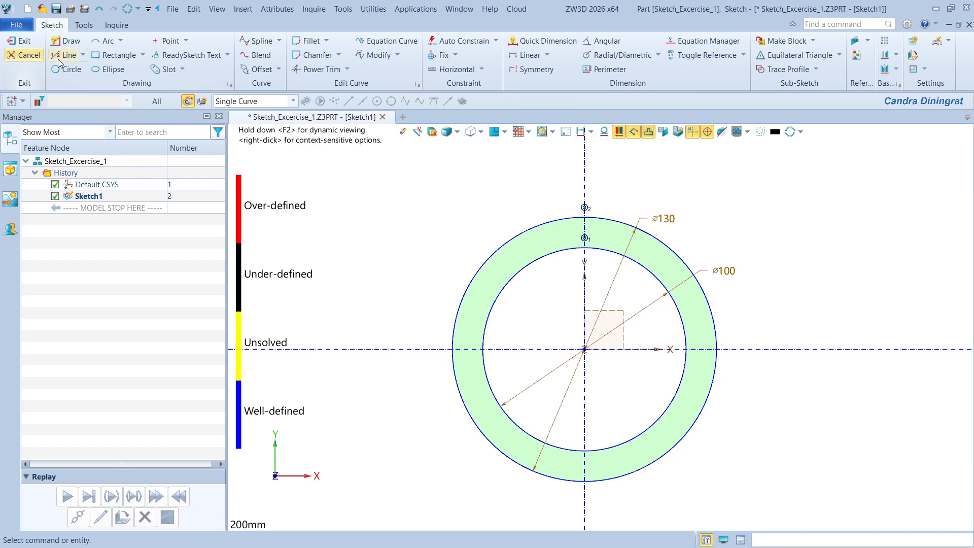
Draw a line about 76 mm long from the origin to the upper right at about 45° and convert it to construction geometry.
left_click(58, 43)
left_click(584, 349)
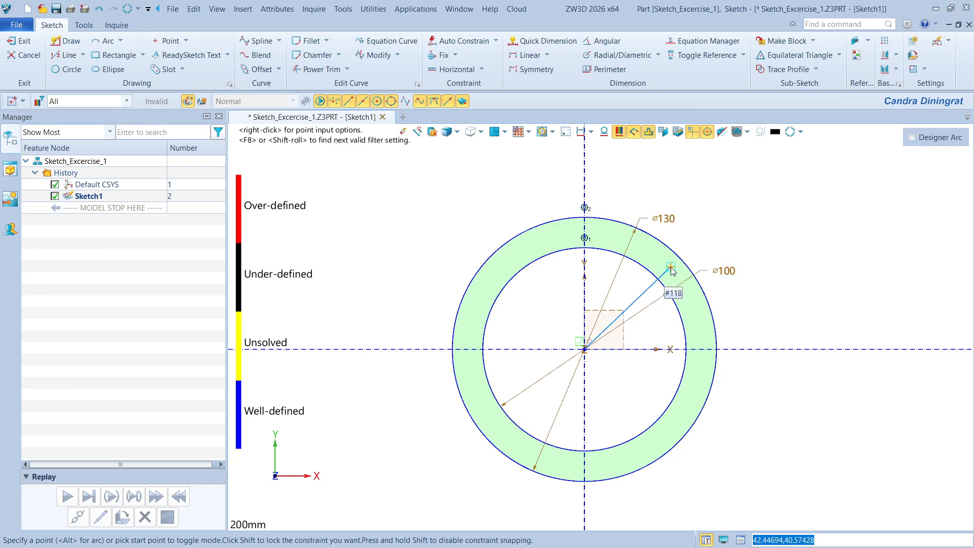
left_click(694, 240)
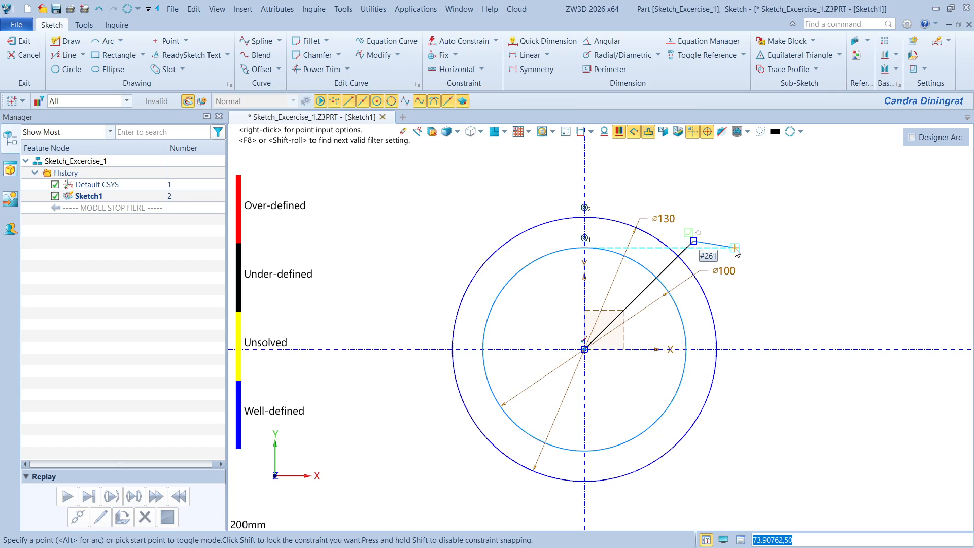
middle_click(693, 248)
right_click(692, 251)
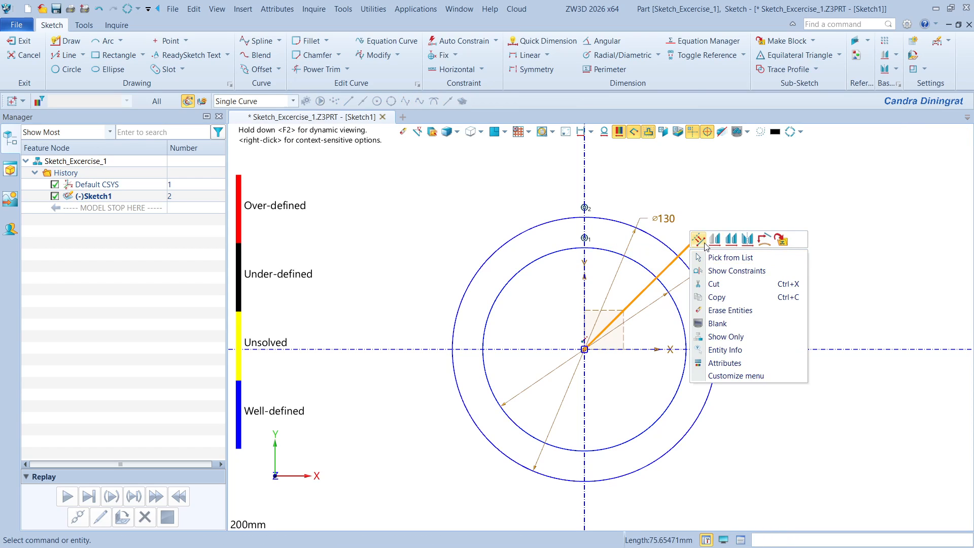
left_click(705, 245)
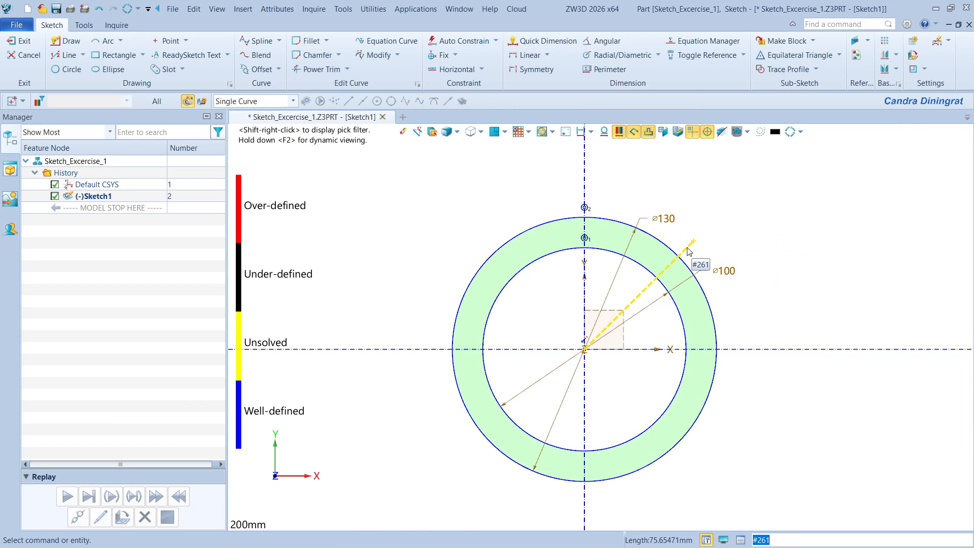
Dimension the angle between the construction line and the horizontal axis as 35°, and move the angle and 100 mm diameter dimensions outward.
right_click(761, 239)
left_click(785, 208)
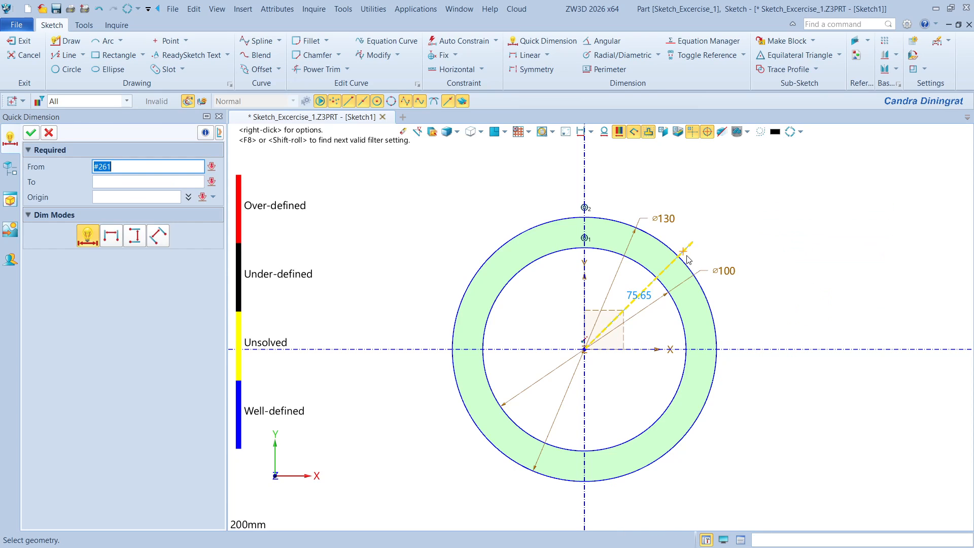
left_click(770, 350)
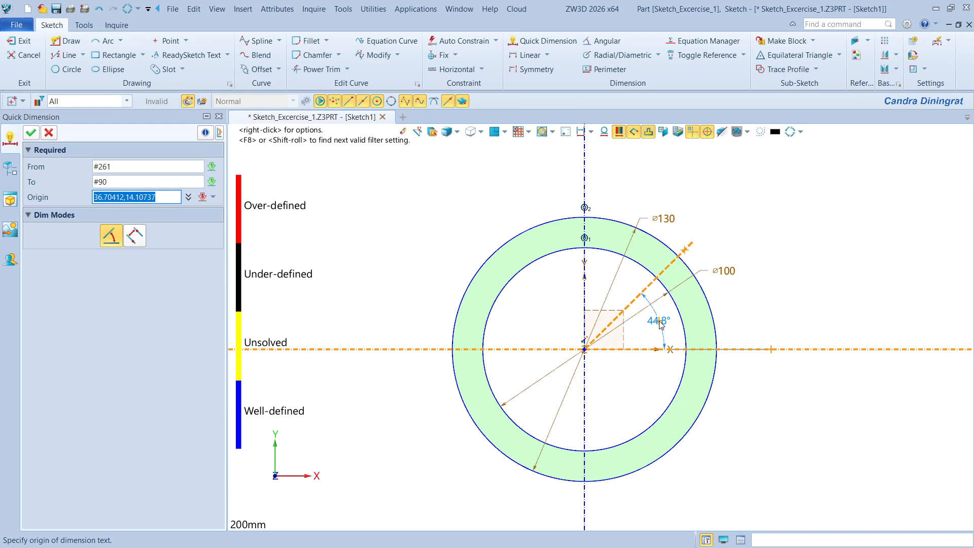
left_click(725, 309)
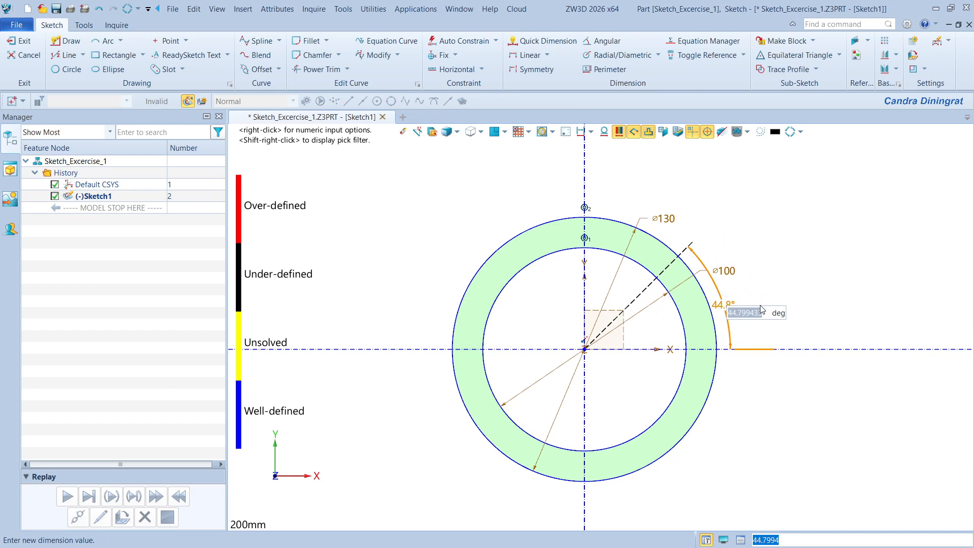
type("35")
key("Return")
key("Escape")
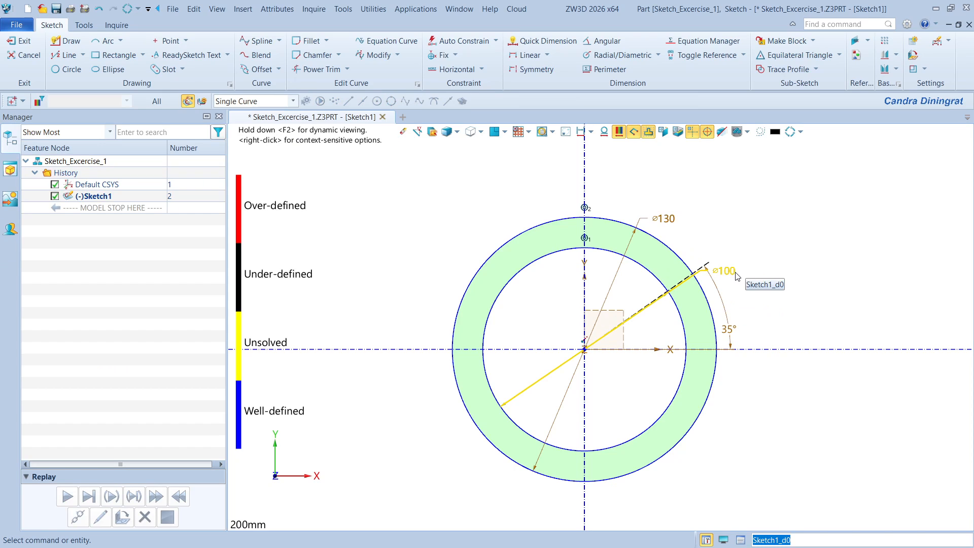
left_click_drag(733, 272, 717, 224)
left_click_drag(723, 304, 778, 275)
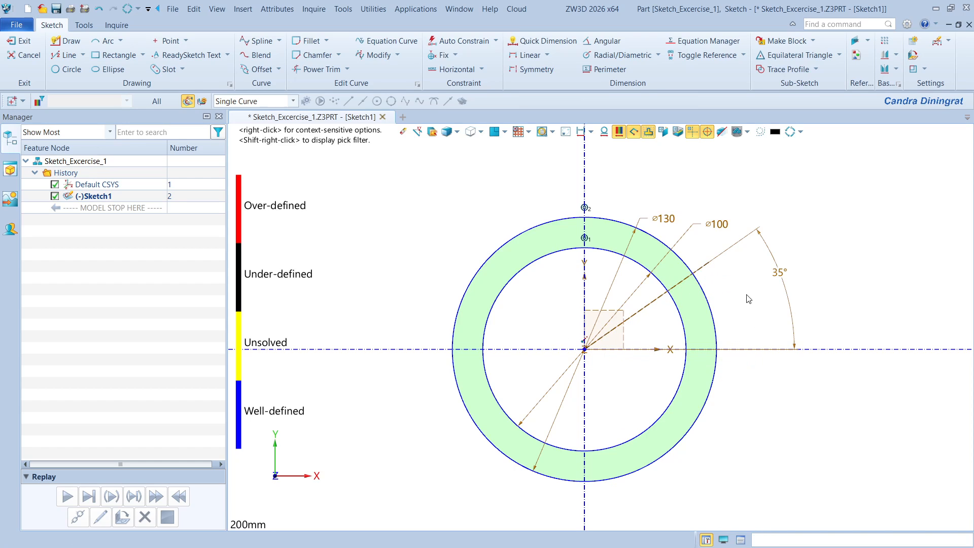
Dimension the construction line's length with a value of 75 mm.
right_click(745, 274)
left_click(773, 285)
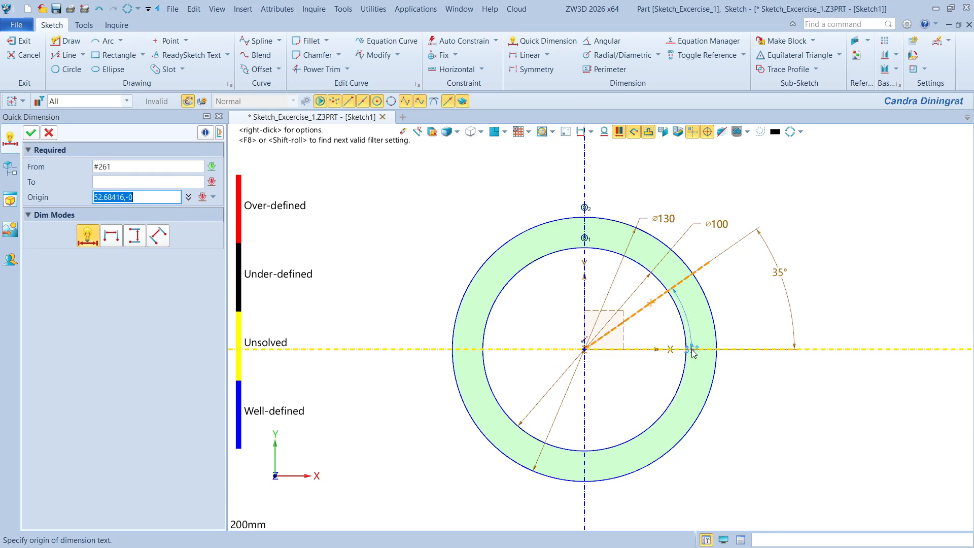
left_click(666, 342)
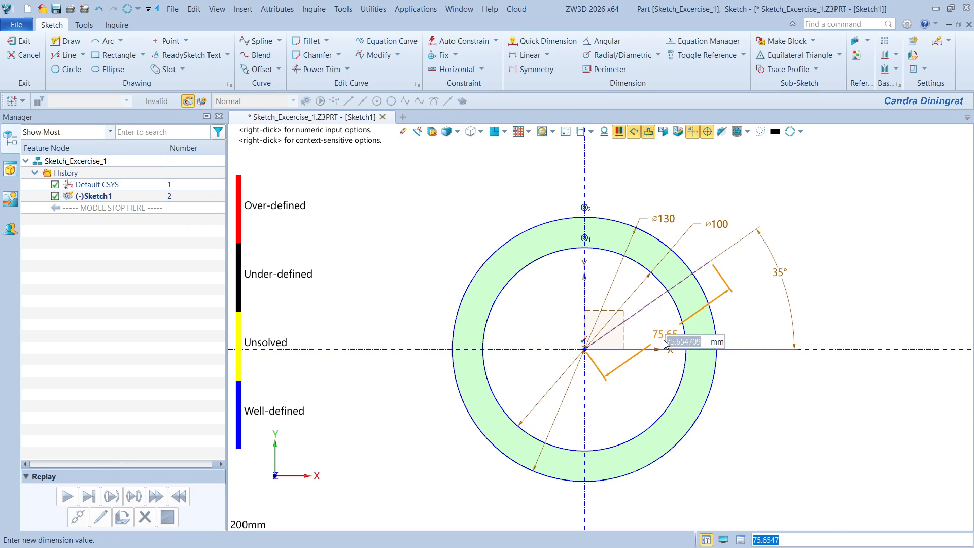
type("75\\")
key("Return")
middle_click(734, 316)
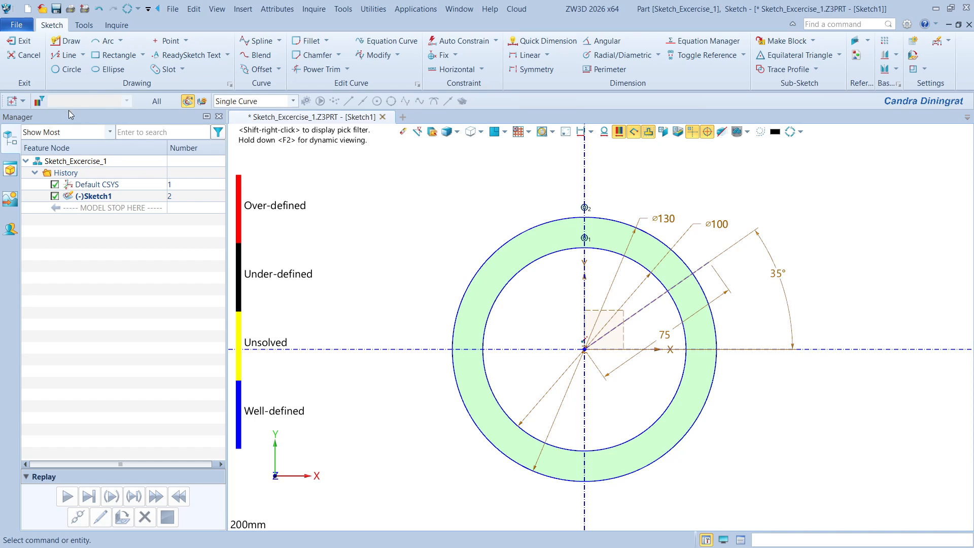
Draw a circle with a diameter of 12 mm centred on the outer end of the construction line.
left_click(62, 69)
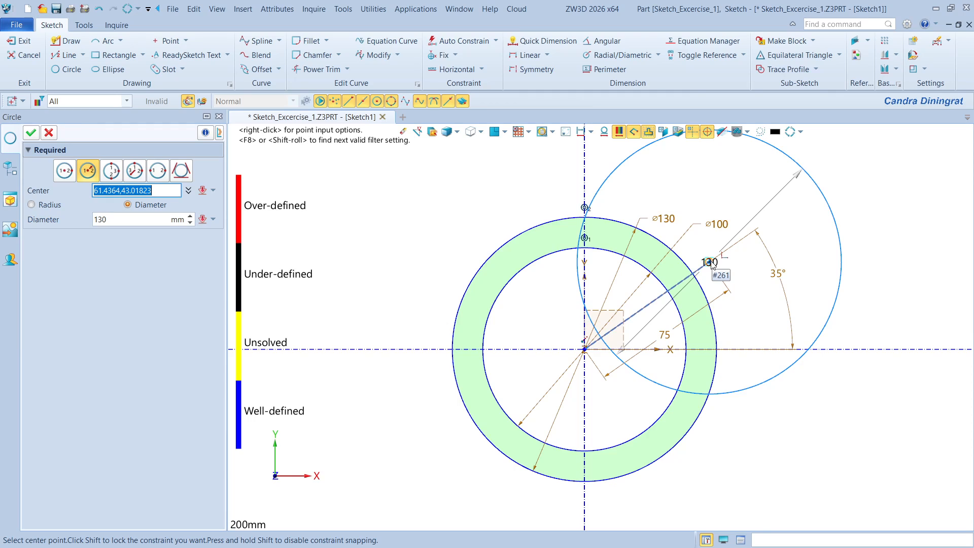
left_click(711, 263)
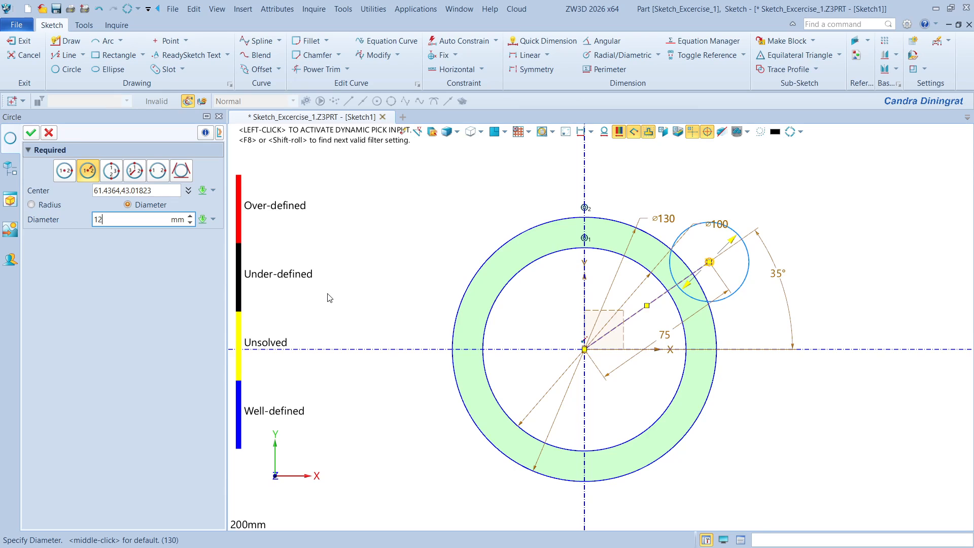
type("12")
key("Return")
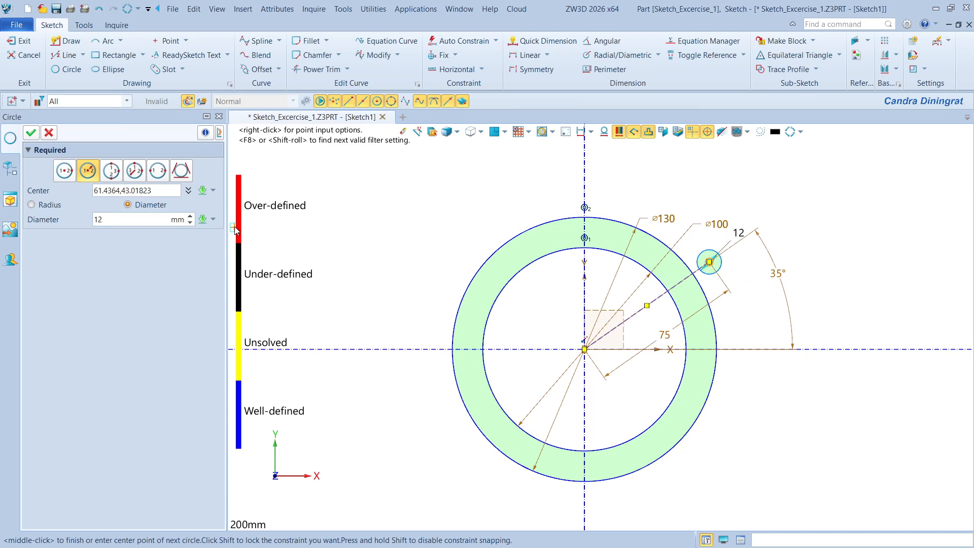
left_click(30, 133)
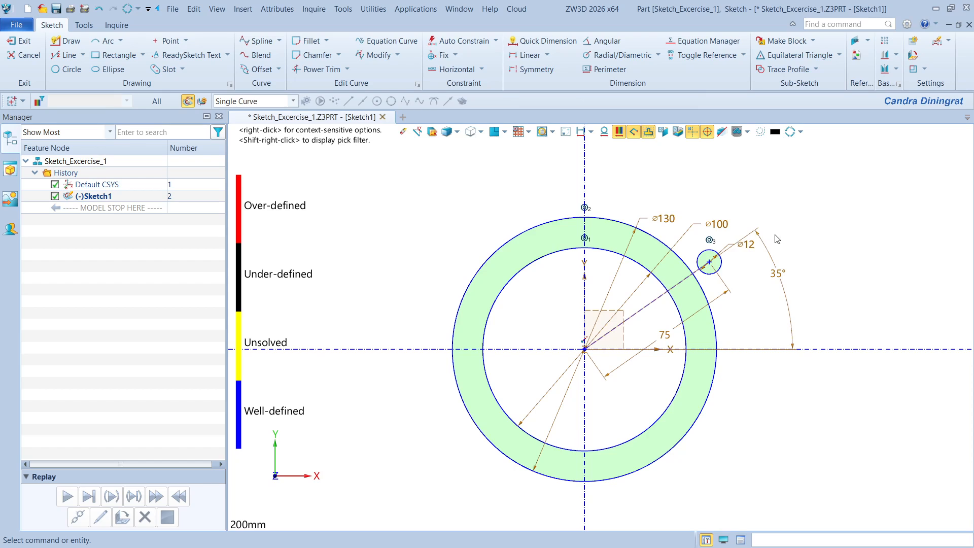
Draw a circle with a diameter of 25 mm concentric with the 12 mm circle.
middle_click(836, 255)
left_click(709, 262)
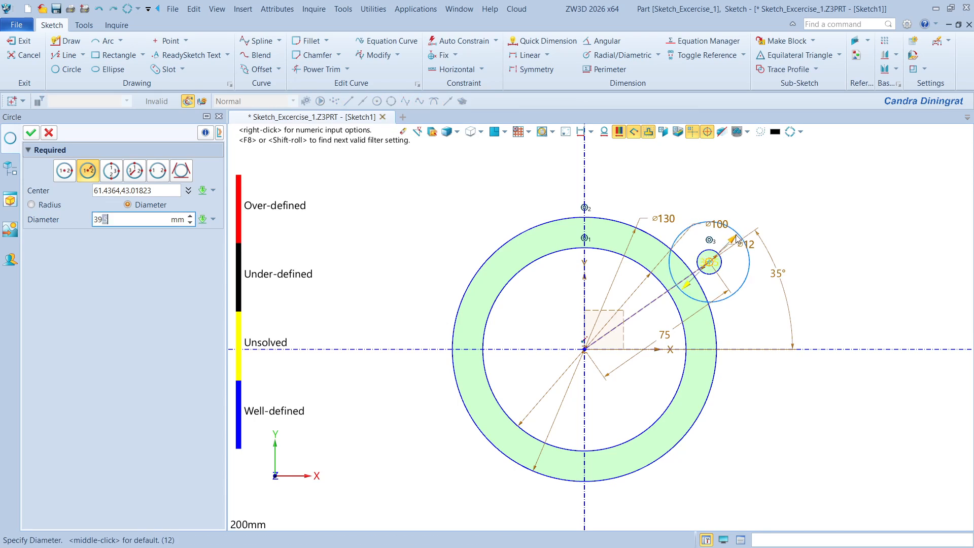
left_click(729, 241)
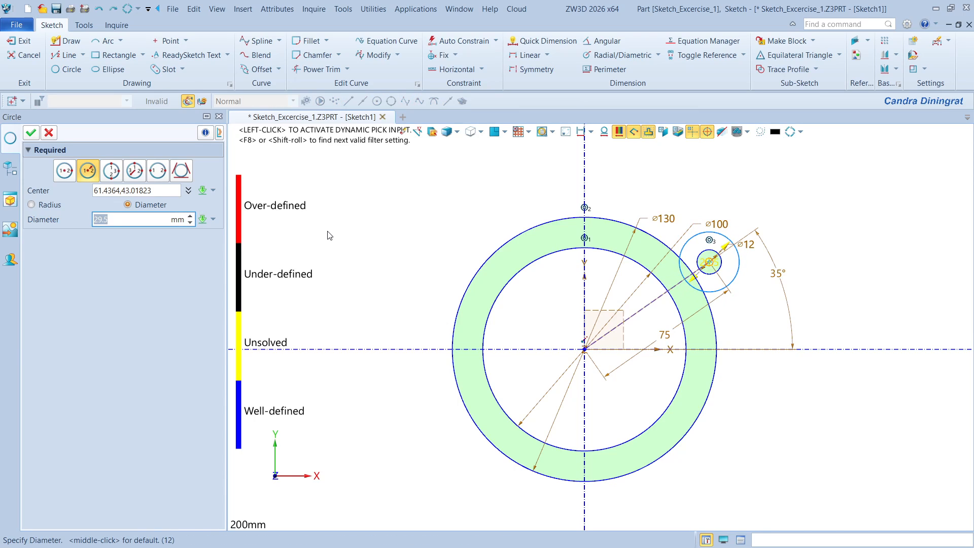
type("25")
key("Return")
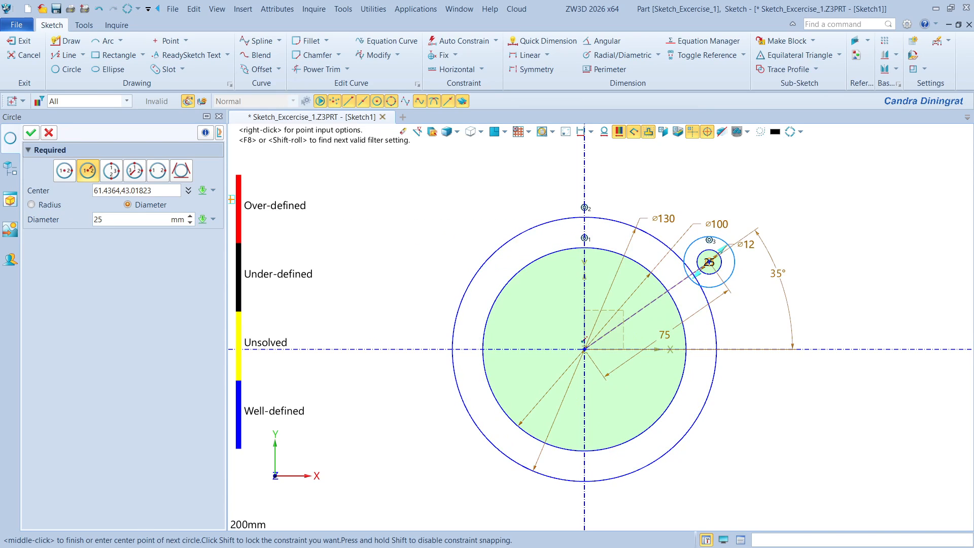
left_click(31, 133)
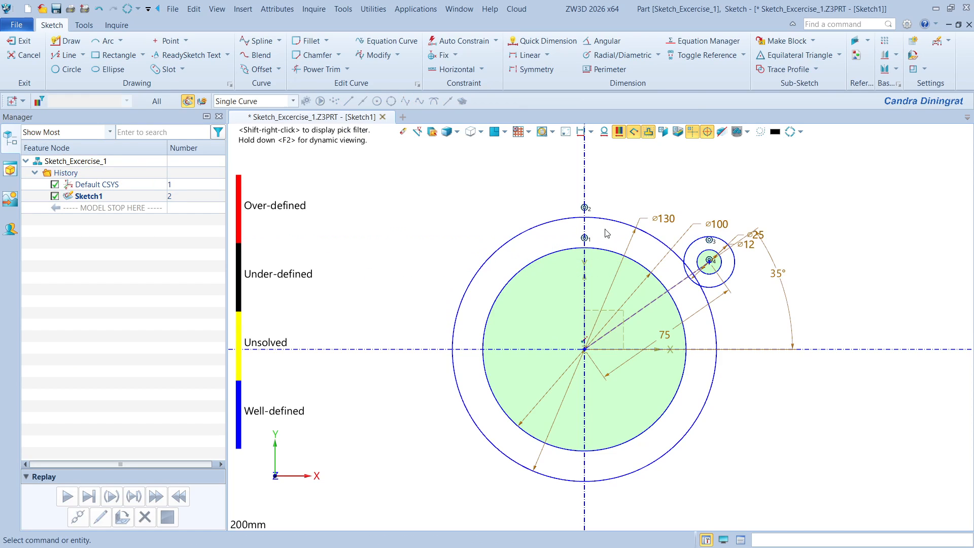
Draw a line about 95 mm long from the origin to the upper left beyond the circles, and convert it to construction geometry.
scroll(814, 285, "up", 1)
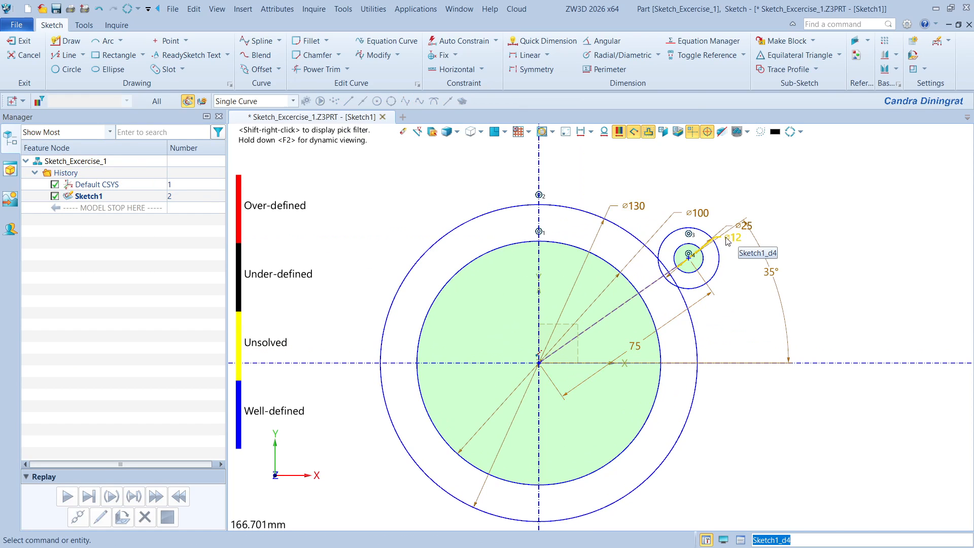
left_click(65, 54)
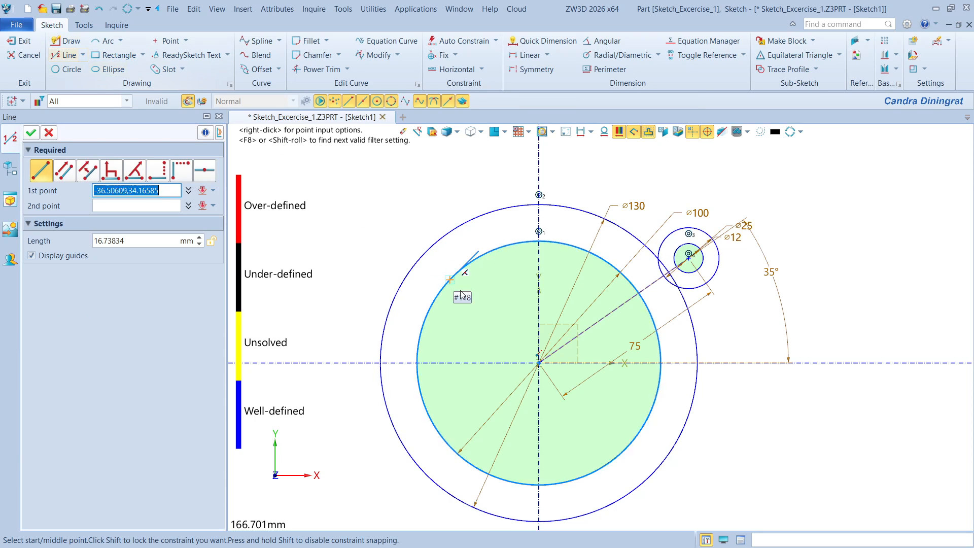
left_click(540, 363)
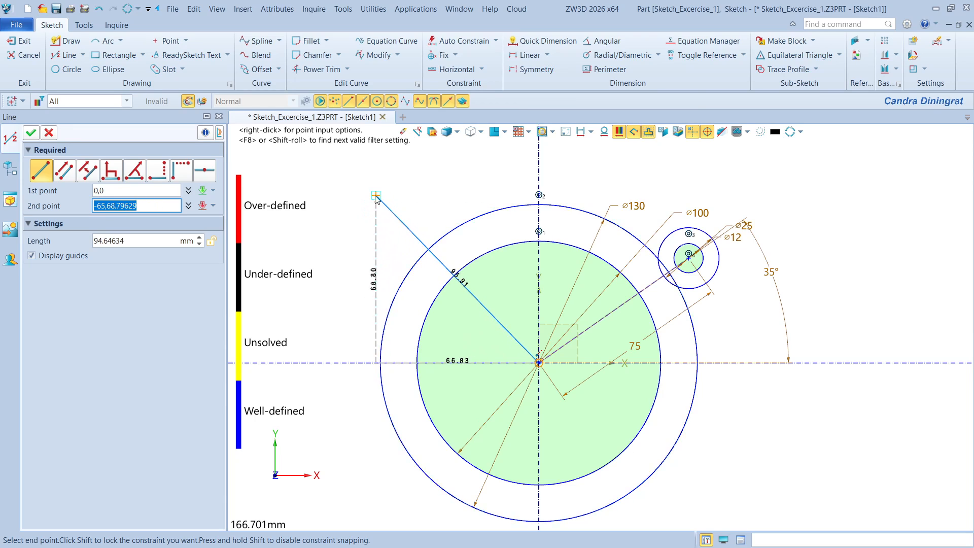
left_click(360, 215)
left_click(31, 132)
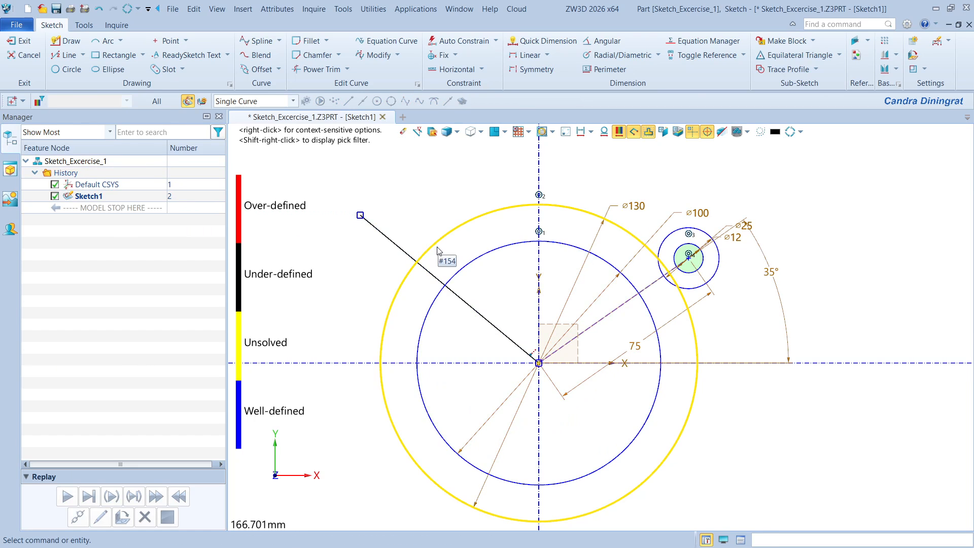
right_click(390, 240)
left_click(419, 236)
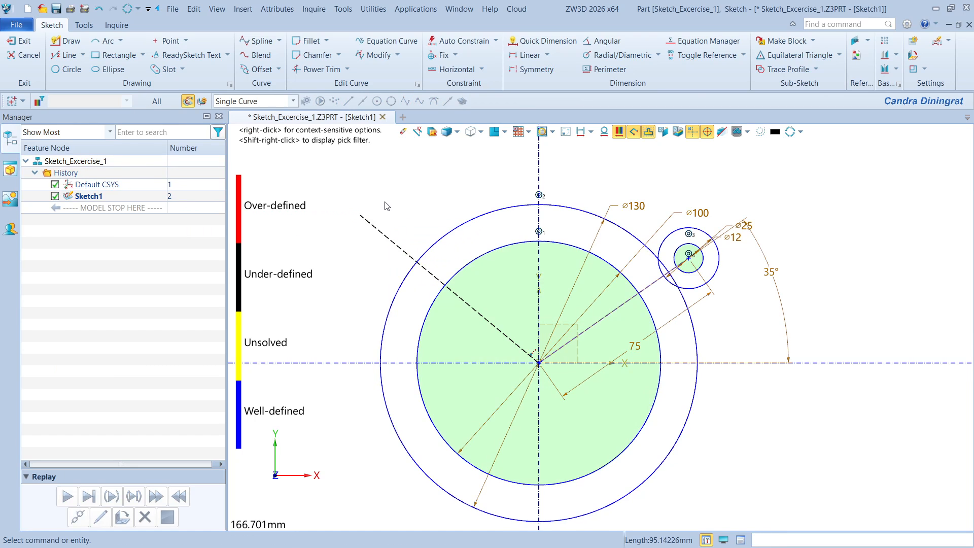
Dimension the angle between the new construction line and the horizontal axis as 45°.
middle_click_drag(387, 206, 410, 215)
right_click(420, 210)
left_click(443, 205)
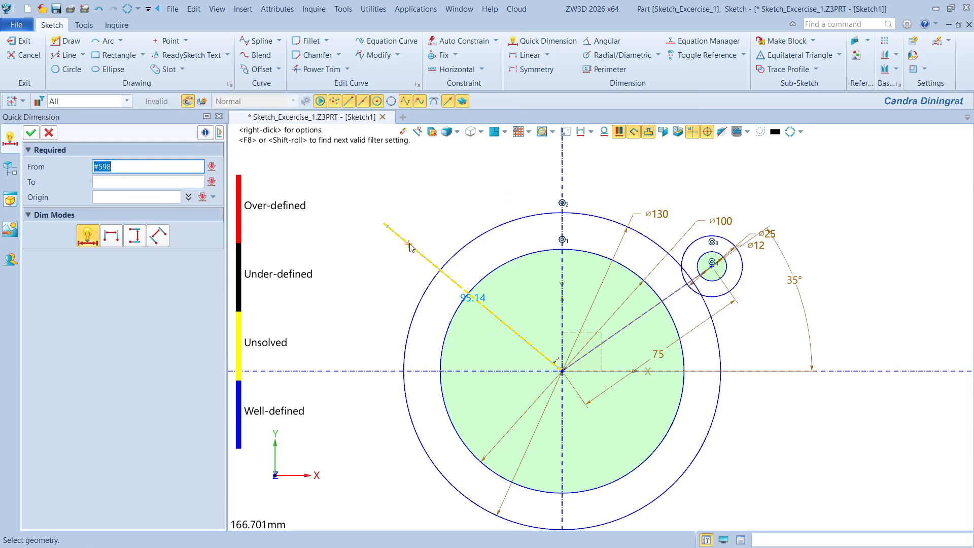
left_click(410, 247)
left_click(365, 371)
left_click(377, 328)
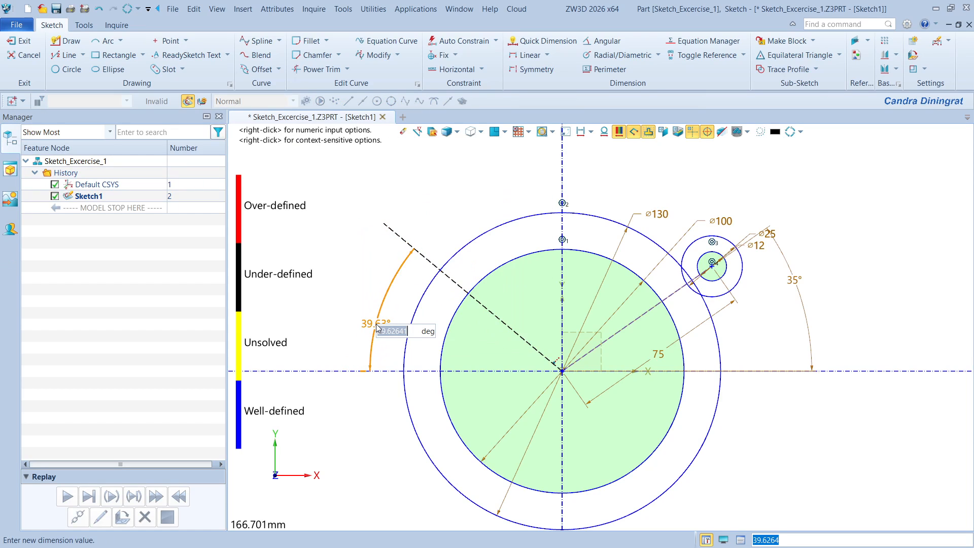
type("45")
key("Return")
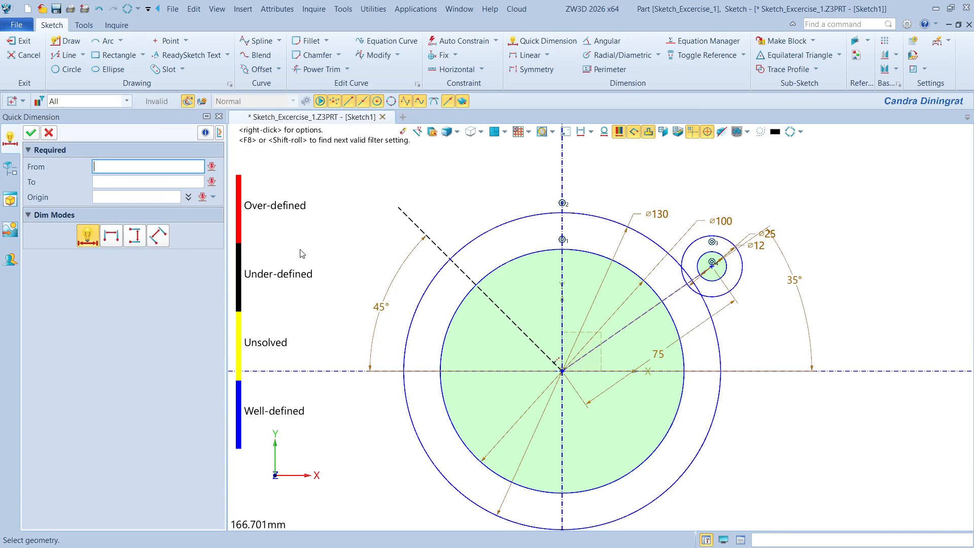
left_click(31, 133)
Dimension the length of the 45° construction line as 75 mm.
right_click(445, 181)
left_click(471, 173)
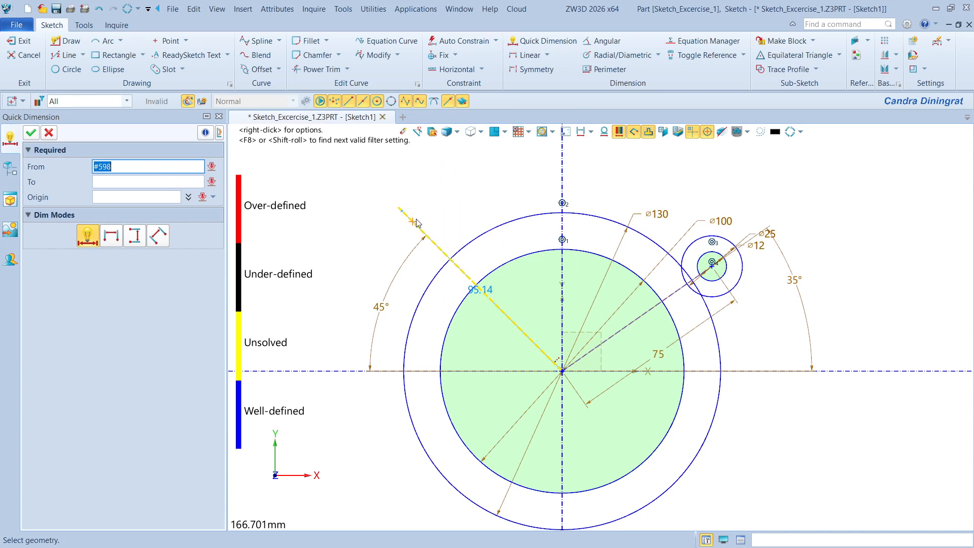
left_click(417, 226)
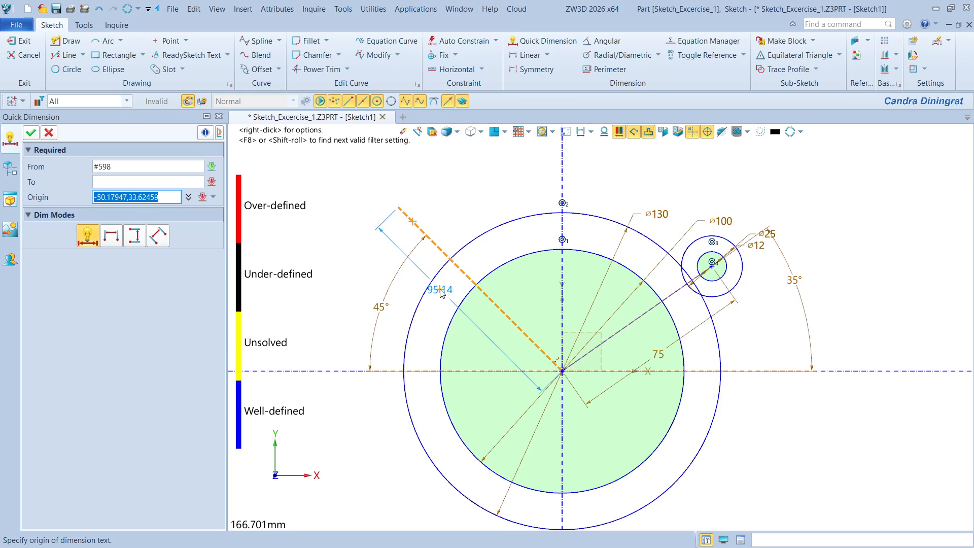
left_click(447, 298)
type("75")
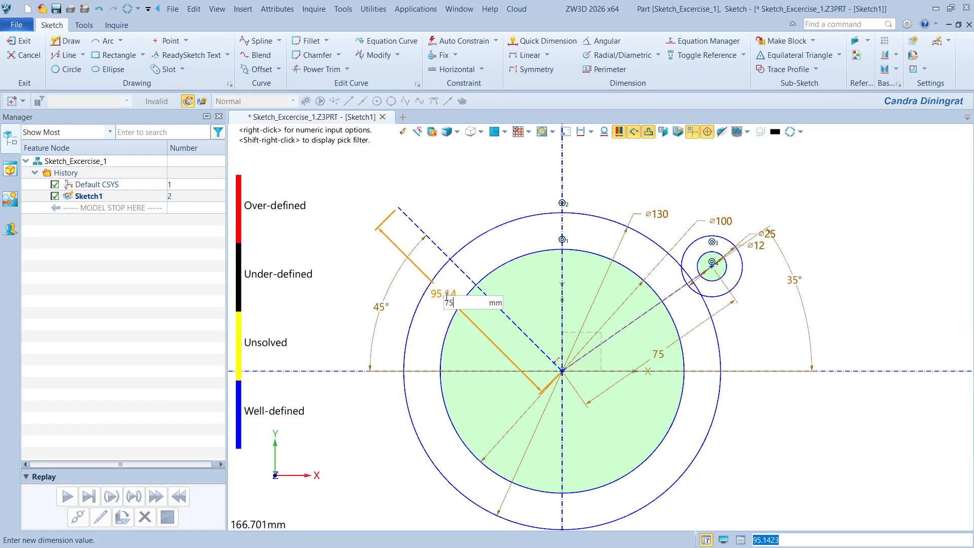
key("Return")
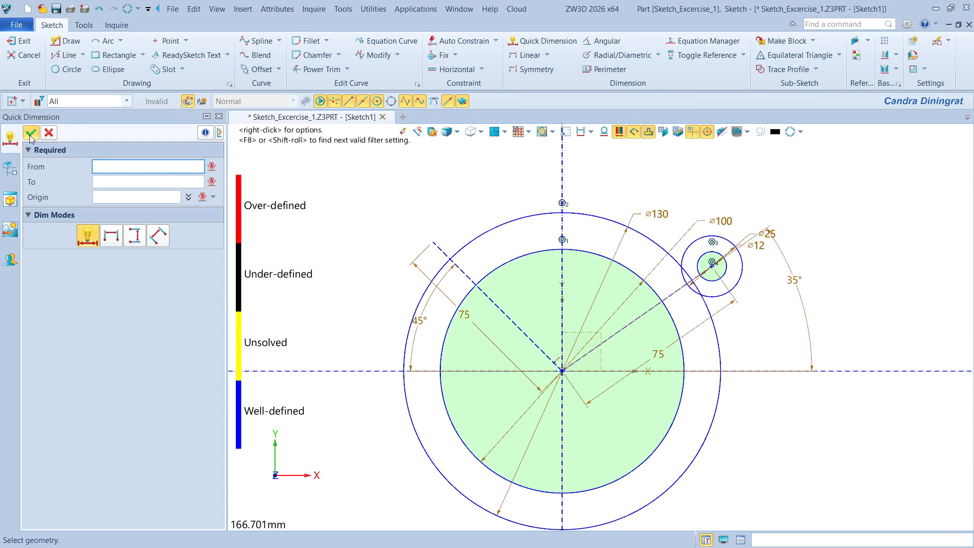
left_click(31, 133)
Draw a circle with a diameter of 25 mm centred on the outer end of the 45° construction line.
left_click(70, 70)
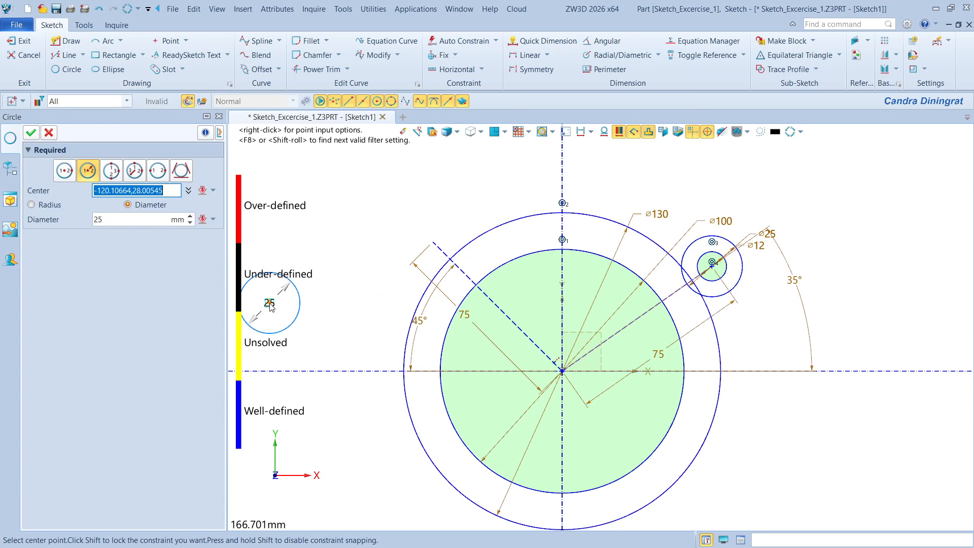
scroll(405, 276, "up", 2)
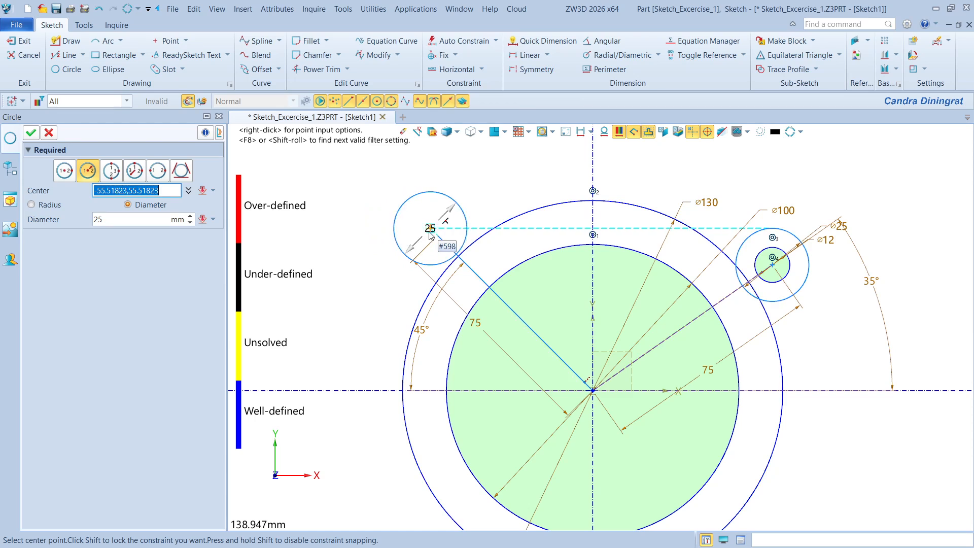
left_click(437, 236)
left_click(31, 133)
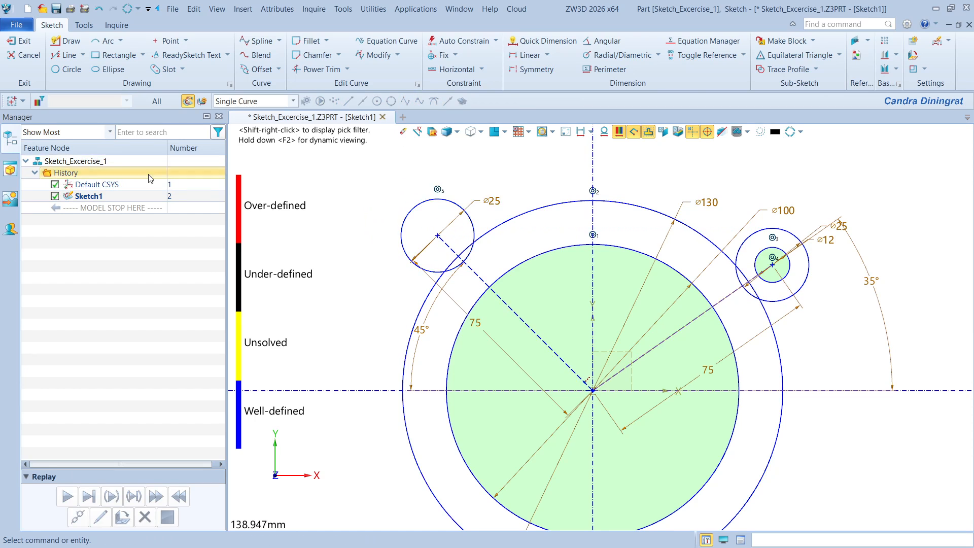
Add a 12 mm diameter circle concentric with the 25 mm circle on the 45° construction line.
middle_click(372, 191)
left_click(437, 236)
type("19")
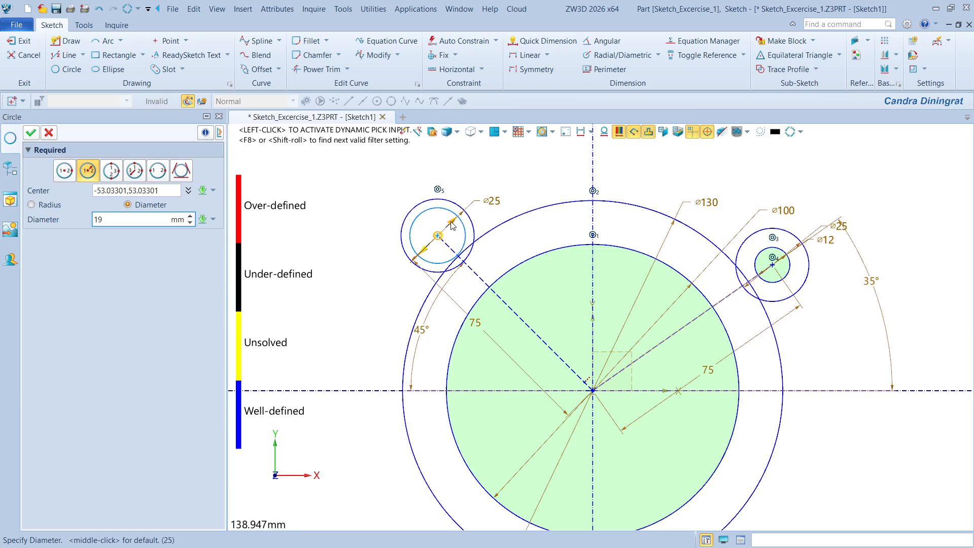
key("Return")
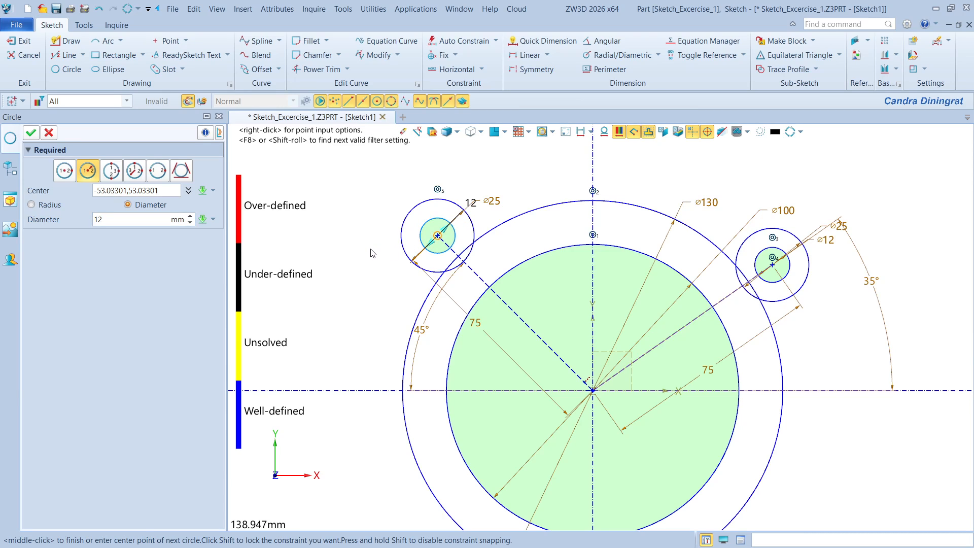
left_click(32, 133)
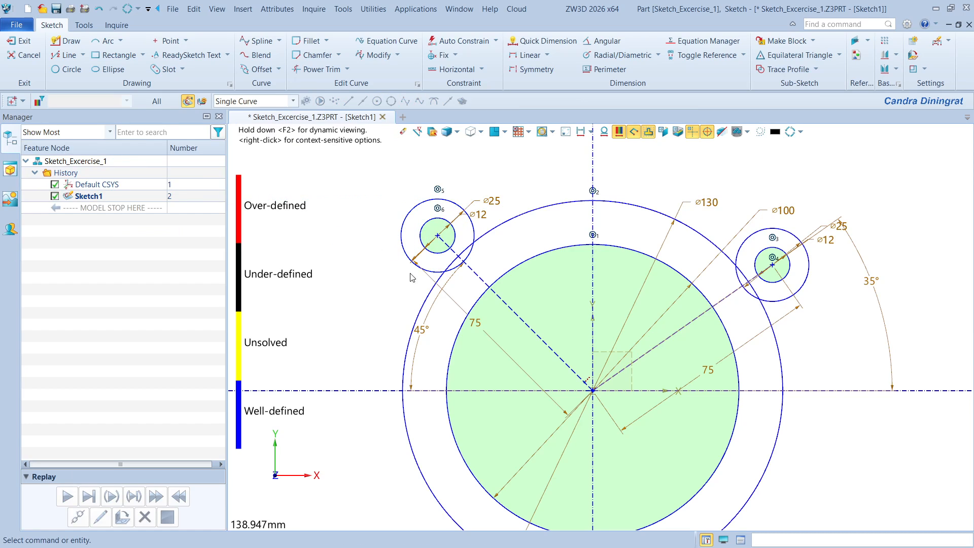
scroll(421, 296, "down", 2)
mouse_move(422, 297)
middle_mouse_down()
mouse_move(379, 224)
mouse_move(386, 240)
middle_mouse_up()
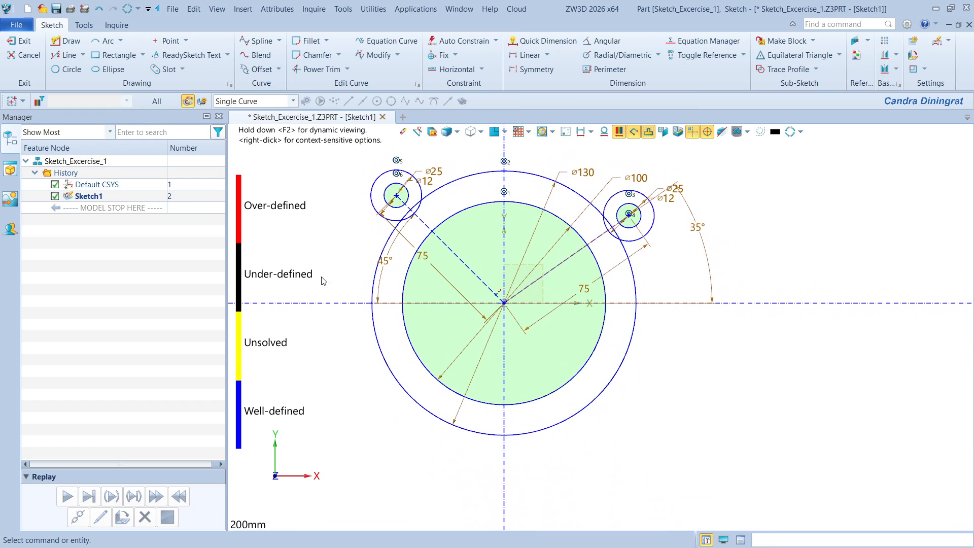
middle_click_drag(507, 336, 533, 330)
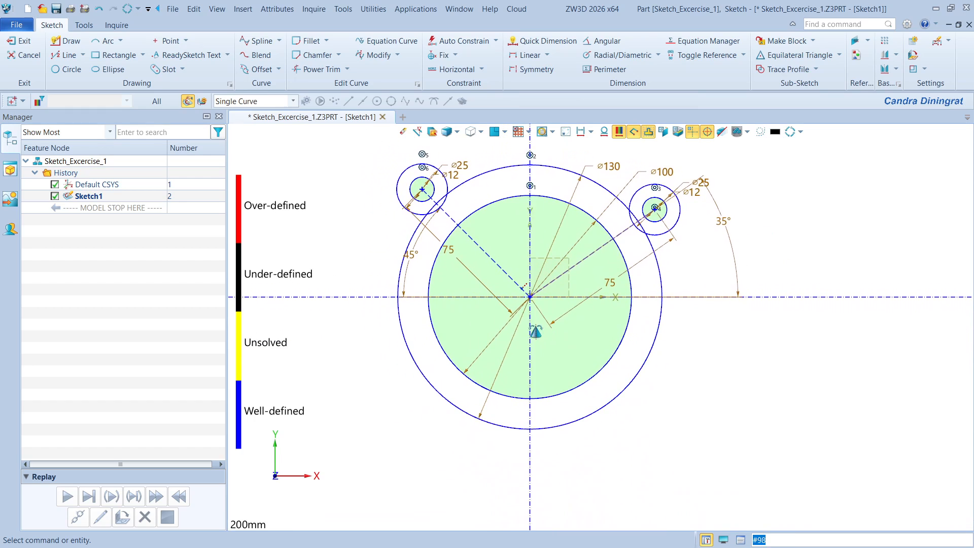
left_click(106, 57)
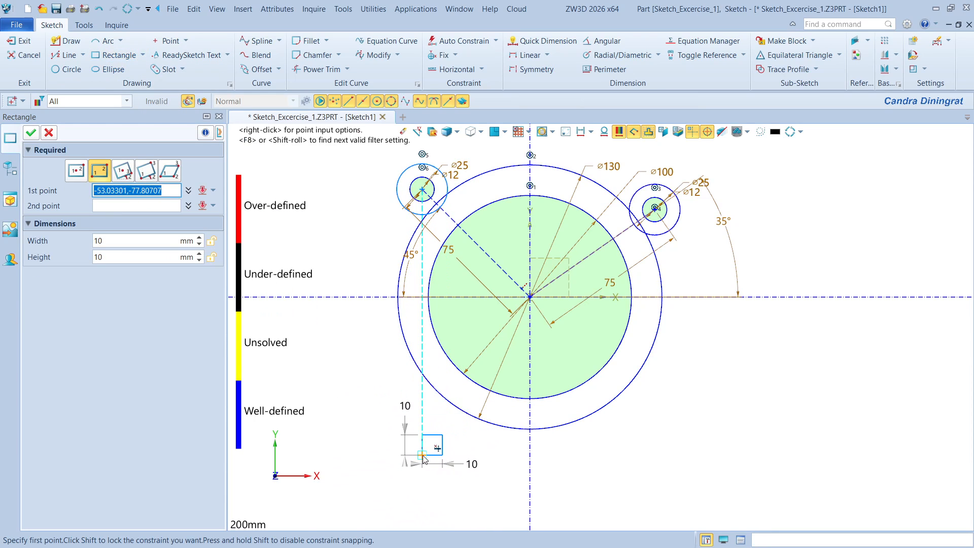
mouse_move(473, 458)
middle_mouse_down()
mouse_move(448, 445)
mouse_move(456, 468)
middle_mouse_up()
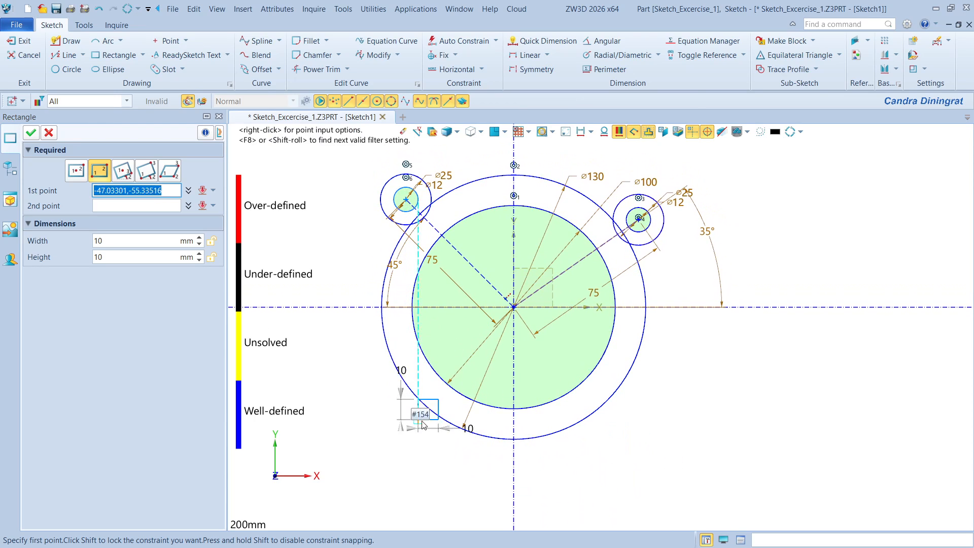
left_click(49, 133)
left_click(419, 133)
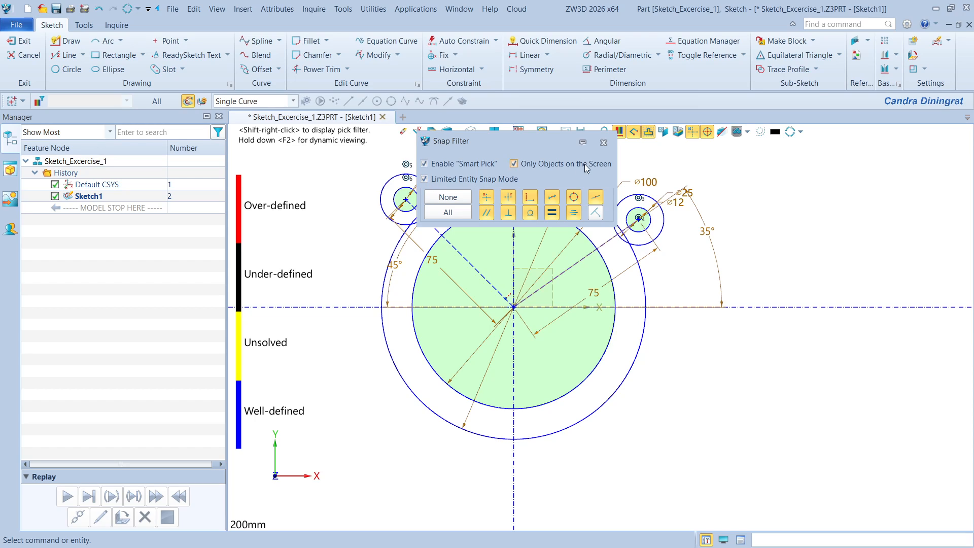
left_click(603, 142)
left_click(99, 60)
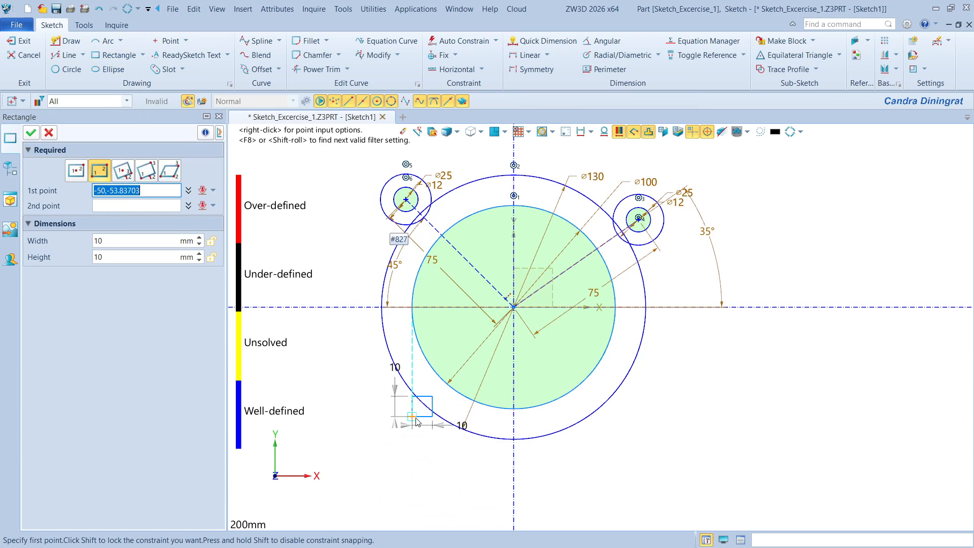
left_click(50, 135)
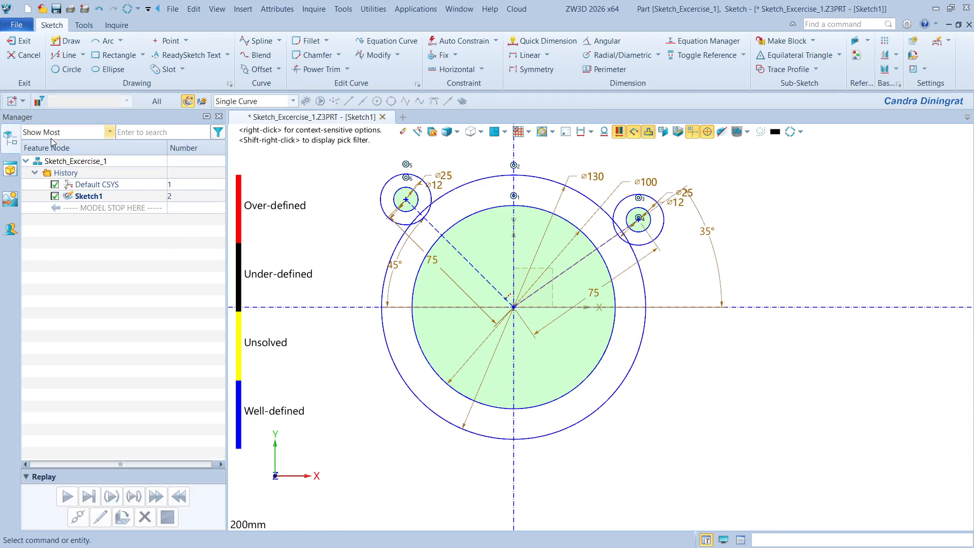
left_click(417, 132)
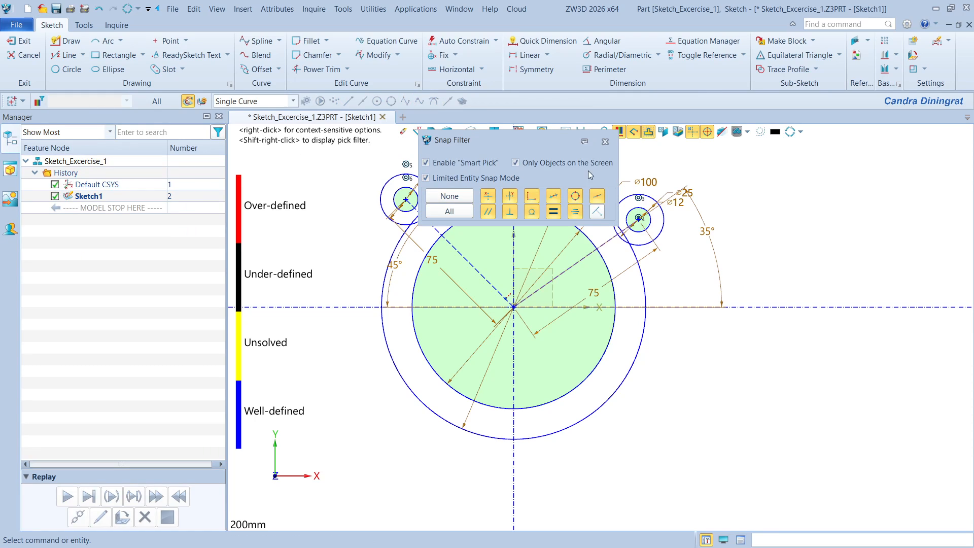
left_click(605, 144)
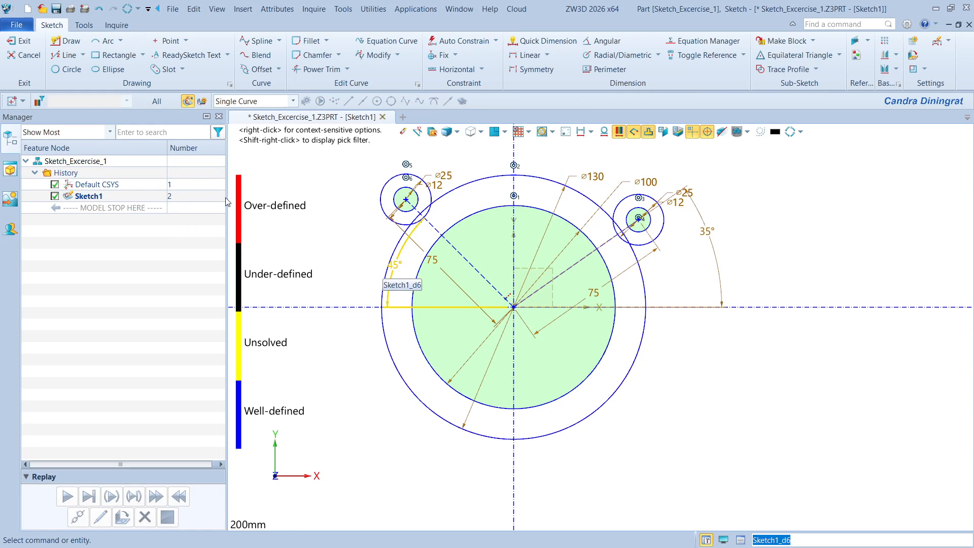
Draw a rectangle about 111 mm wide and 24 mm high below the large circles, symmetric about the vertical axis.
left_click(111, 54)
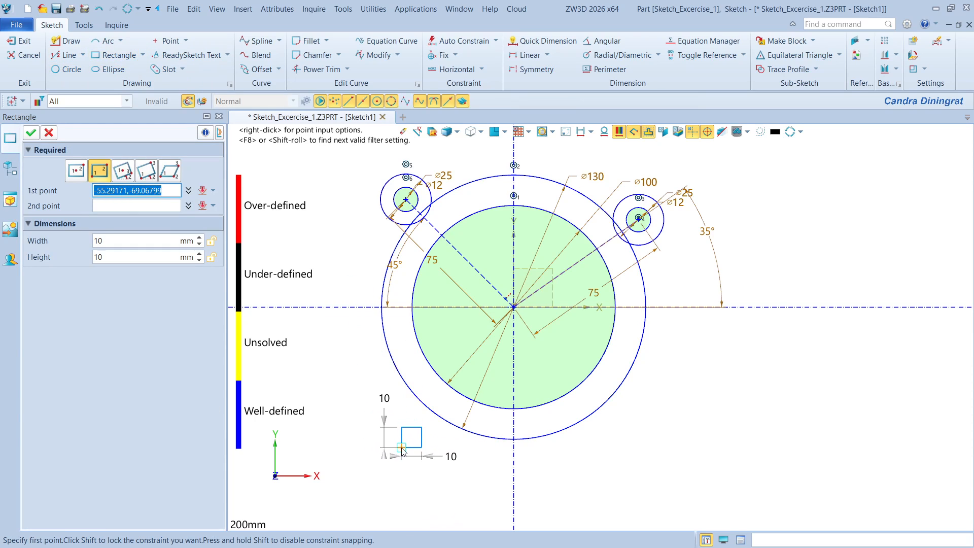
left_click(401, 447)
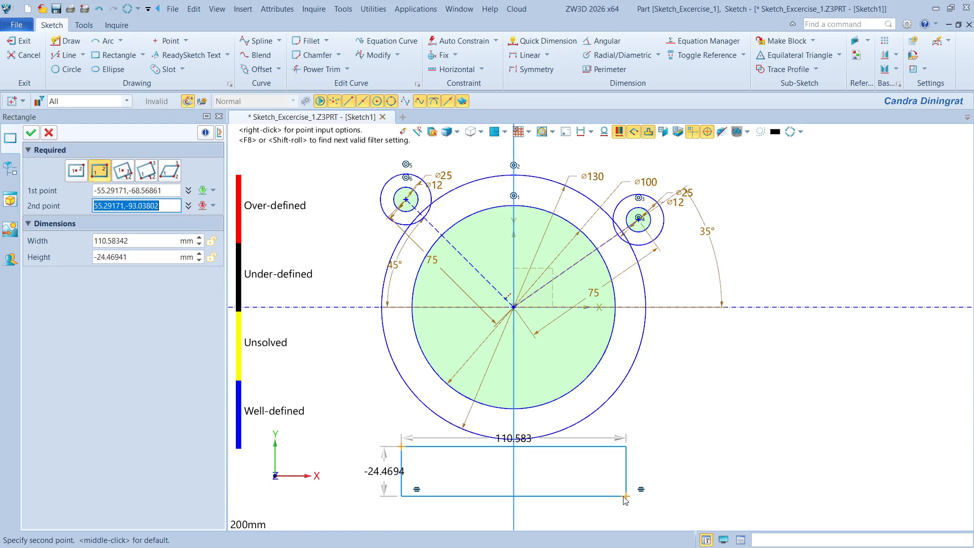
left_click(625, 497)
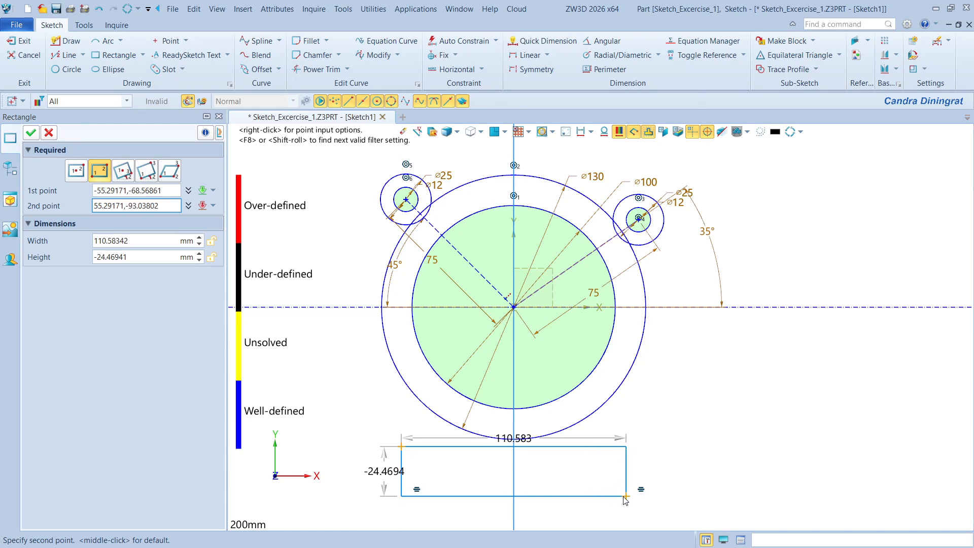
left_click(36, 138)
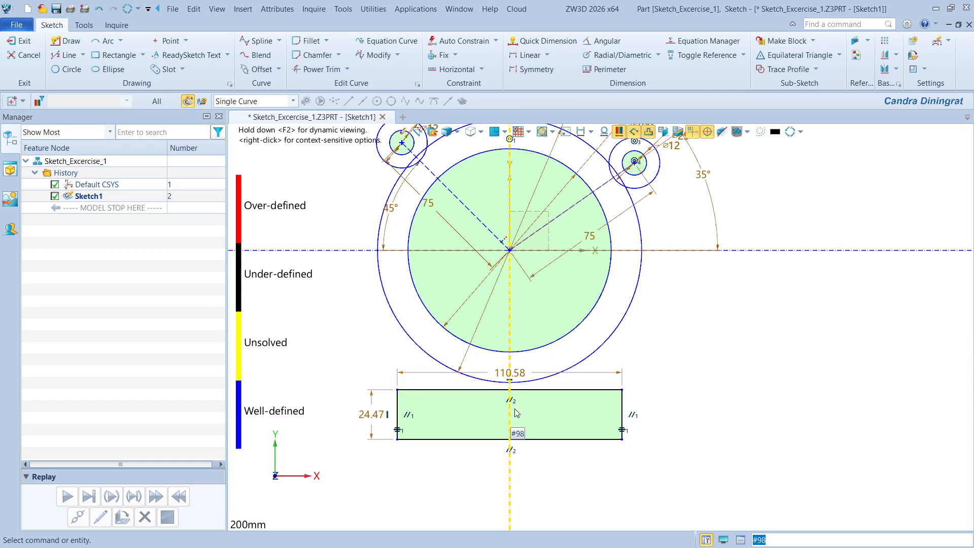
Set the rectangle's width to 110 mm and its height to 15 mm.
double_click(532, 372)
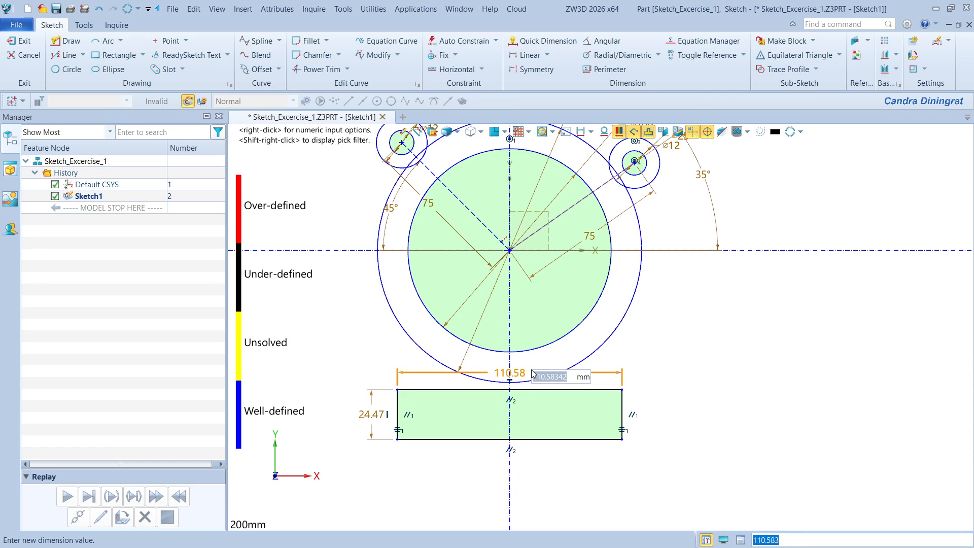
key("Return")
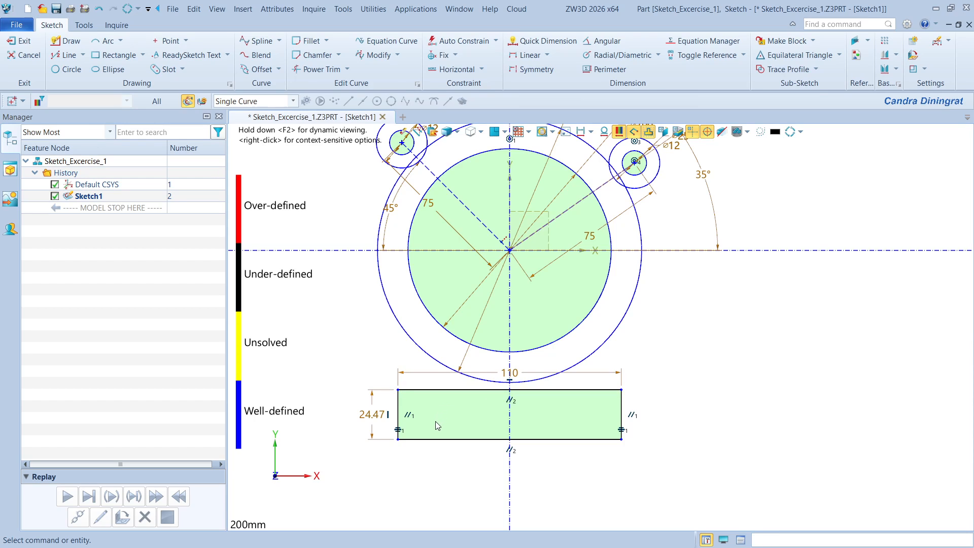
double_click(365, 415)
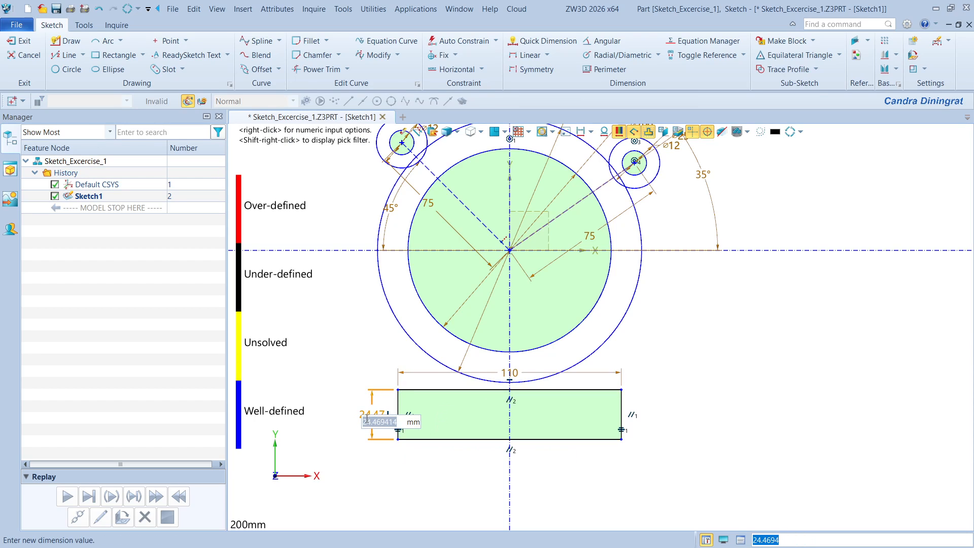
type("15")
key("Return")
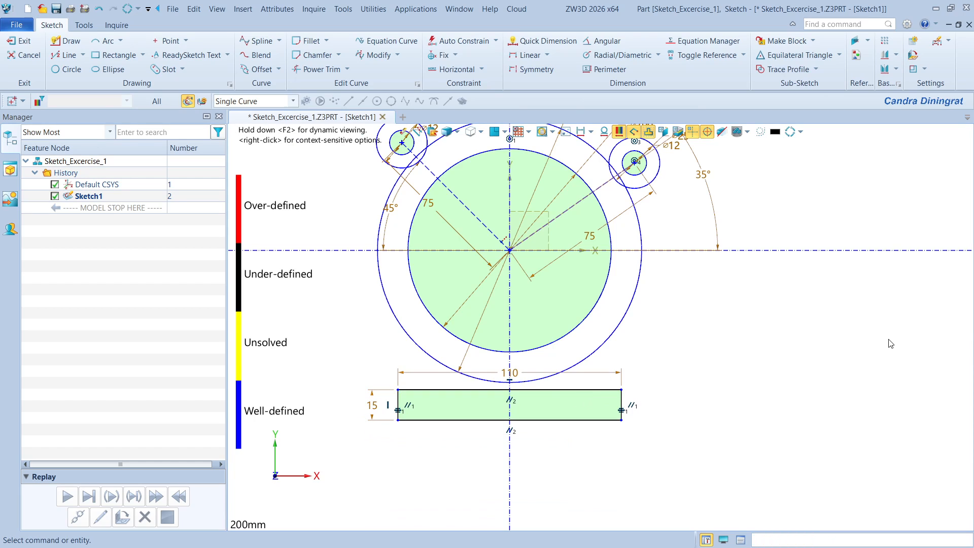
Dimension the distance from the horizontal axis to the rectangle's upper edge and set it to 67 mm.
right_click(697, 330)
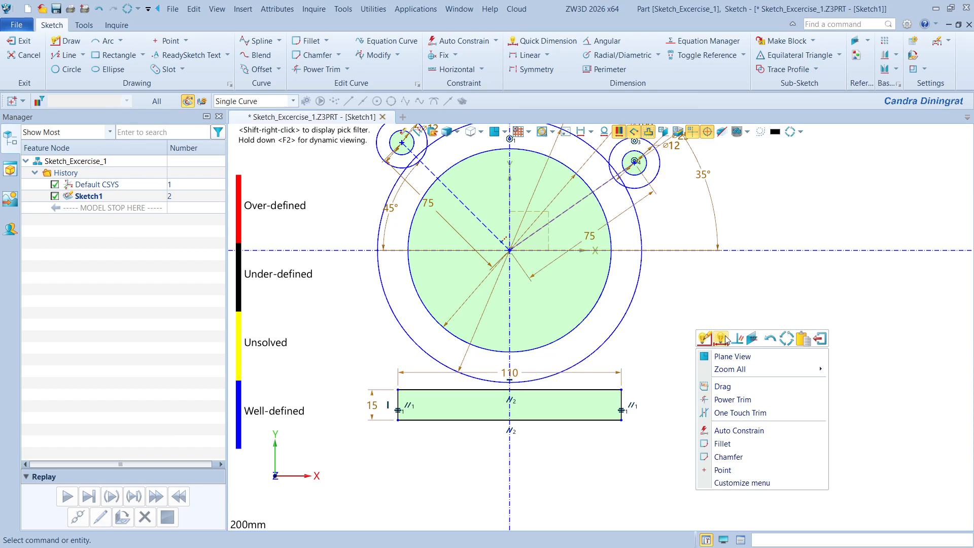
left_click(727, 337)
left_click(602, 389)
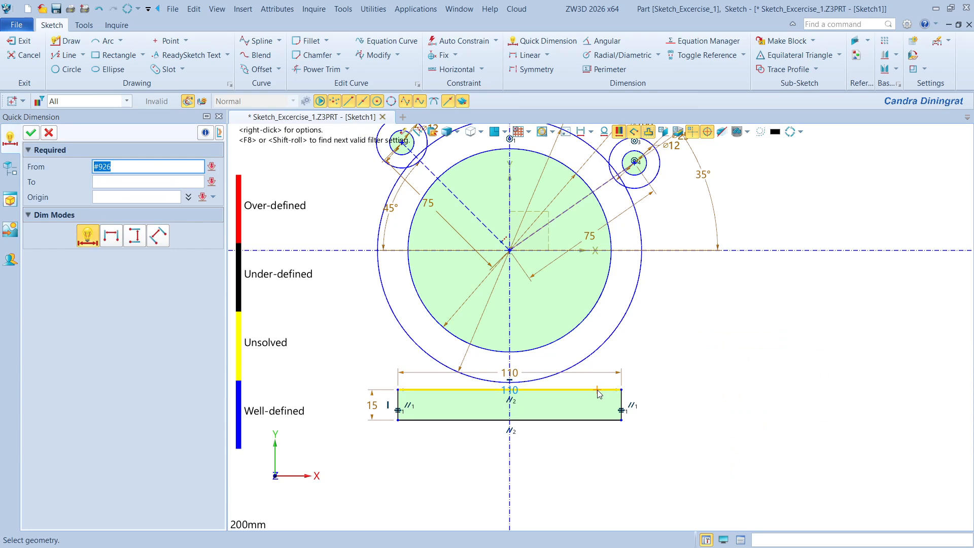
left_click(775, 251)
left_click(749, 335)
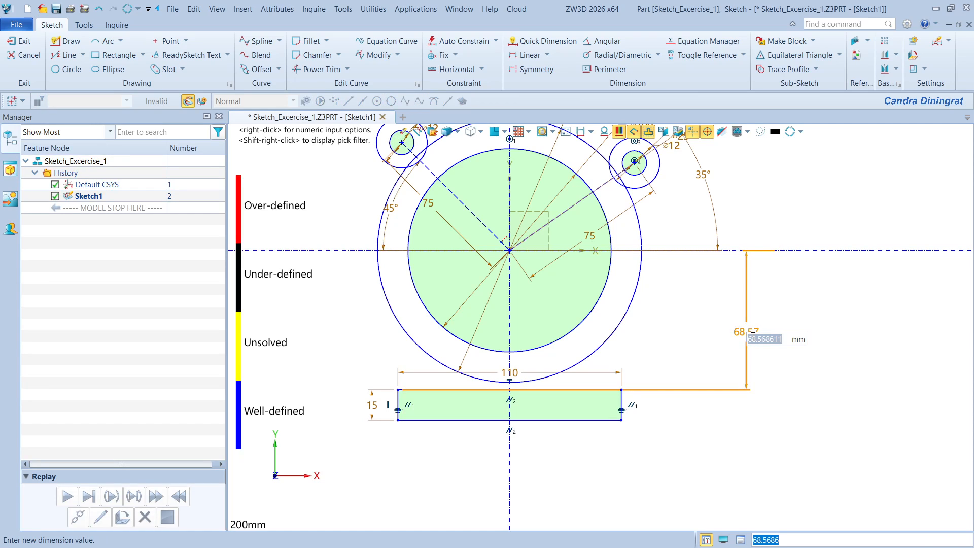
key("Return")
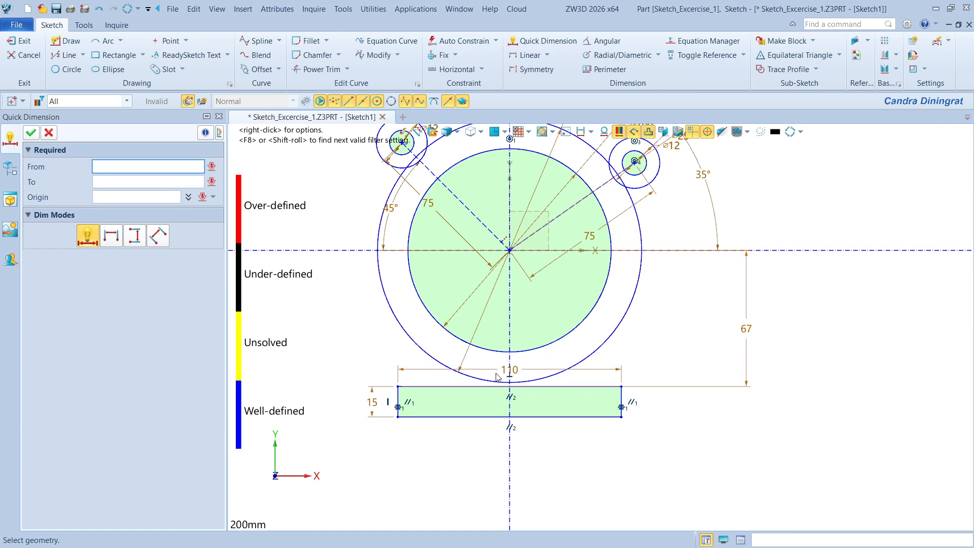
key("Escape")
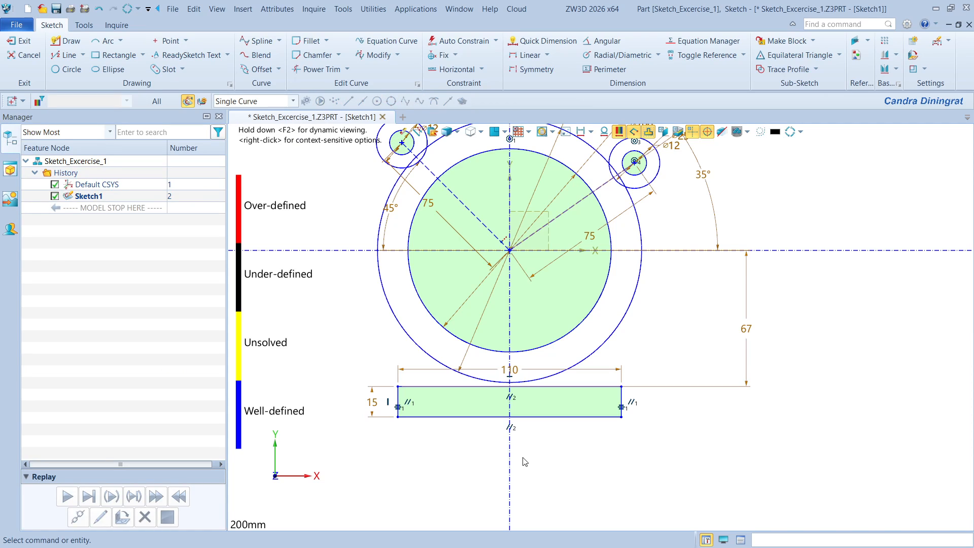
Draw two 12 mm diameter circles below the rectangle, level with each other and about 36 mm either side of the vertical axis.
scroll(502, 458, "up", 2)
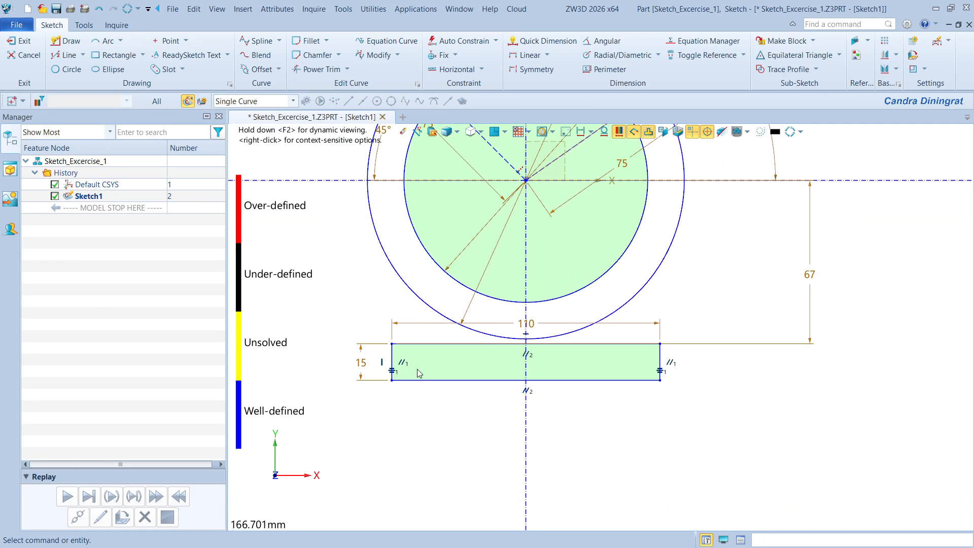
left_click(55, 69)
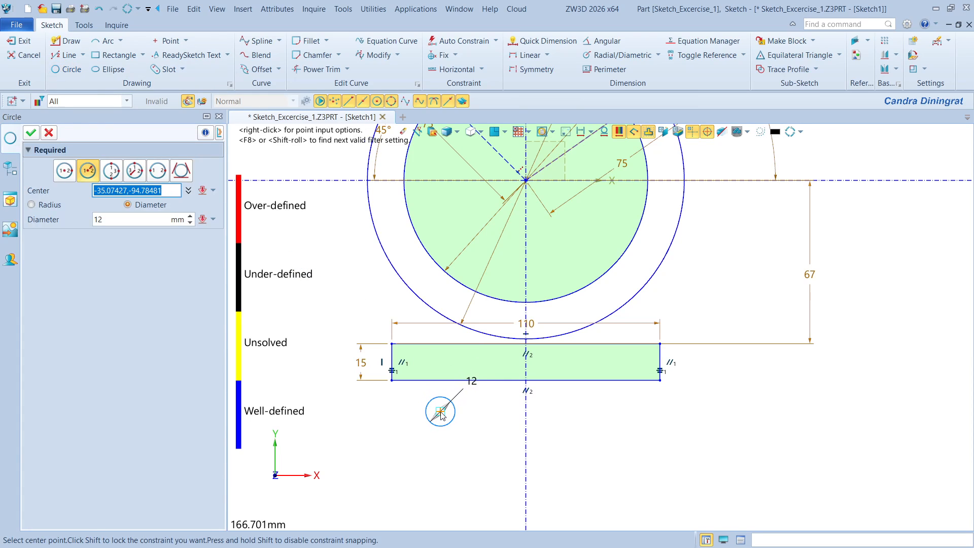
left_click(438, 406)
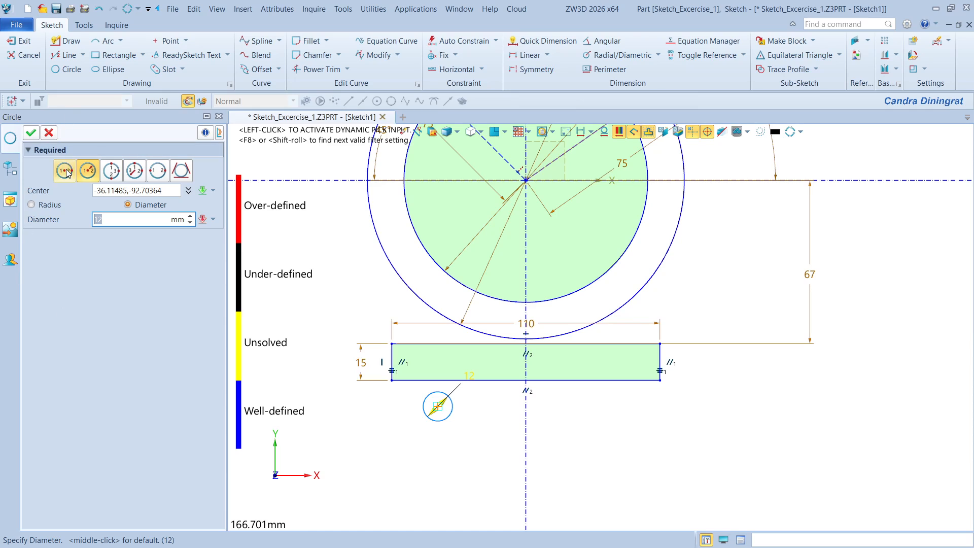
left_click(31, 133)
middle_click(629, 421)
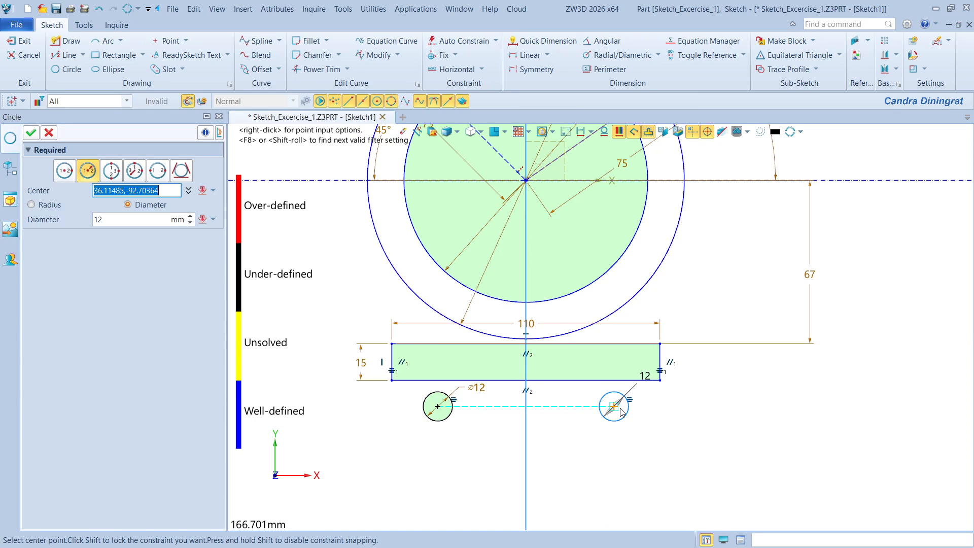
left_click(614, 406)
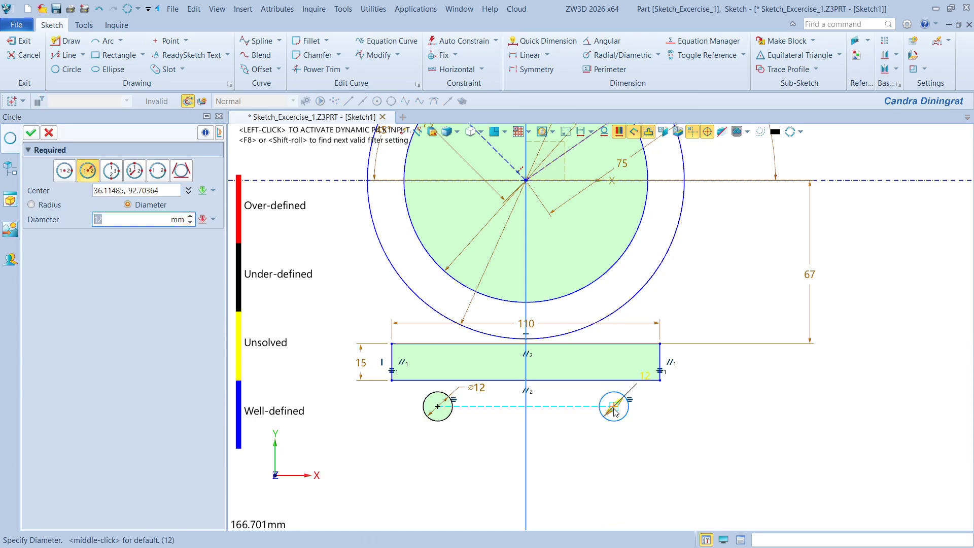
left_click(30, 132)
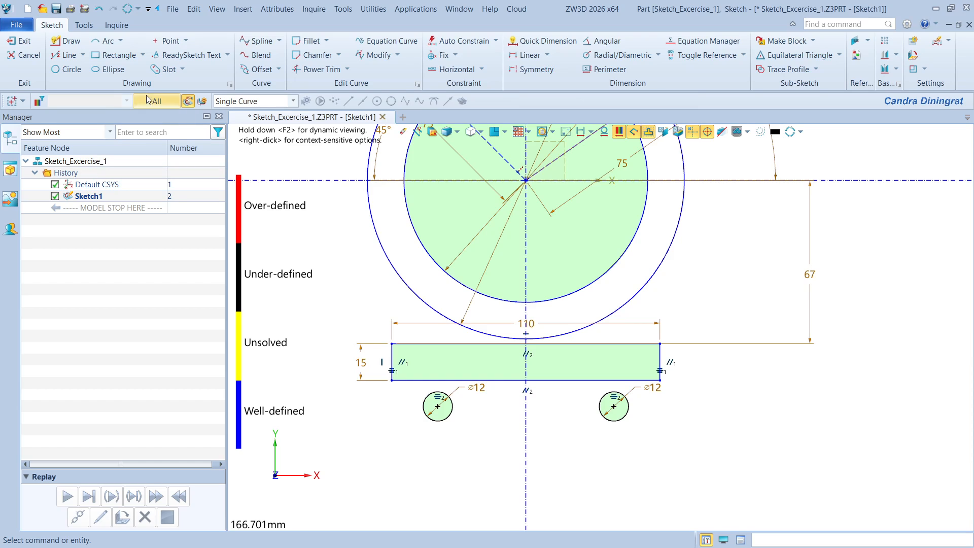
Add a 25 mm diameter circle concentric with each of the two 12 mm circles below the rectangle.
middle_click(353, 293)
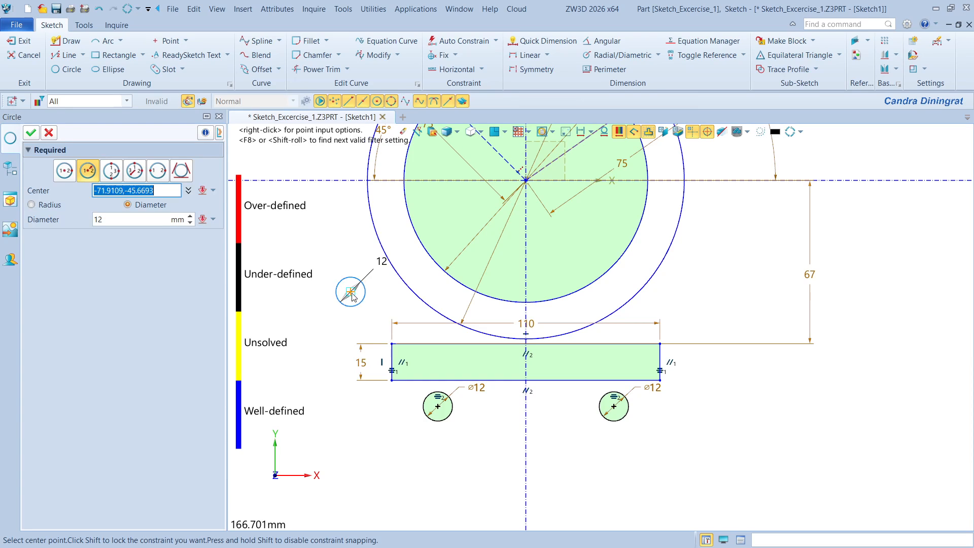
left_click(445, 405)
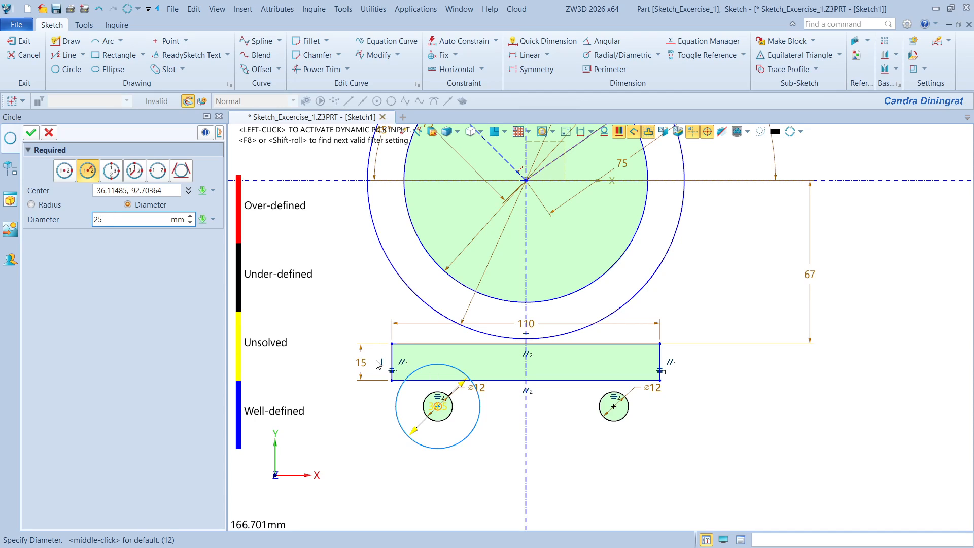
type("25")
key("Return")
left_click(49, 133)
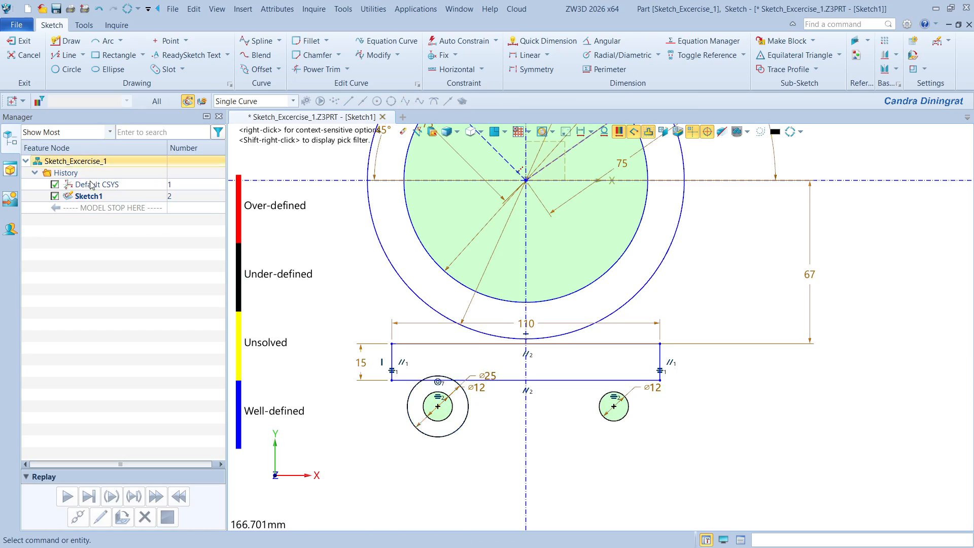
middle_click(562, 467)
left_click(614, 406)
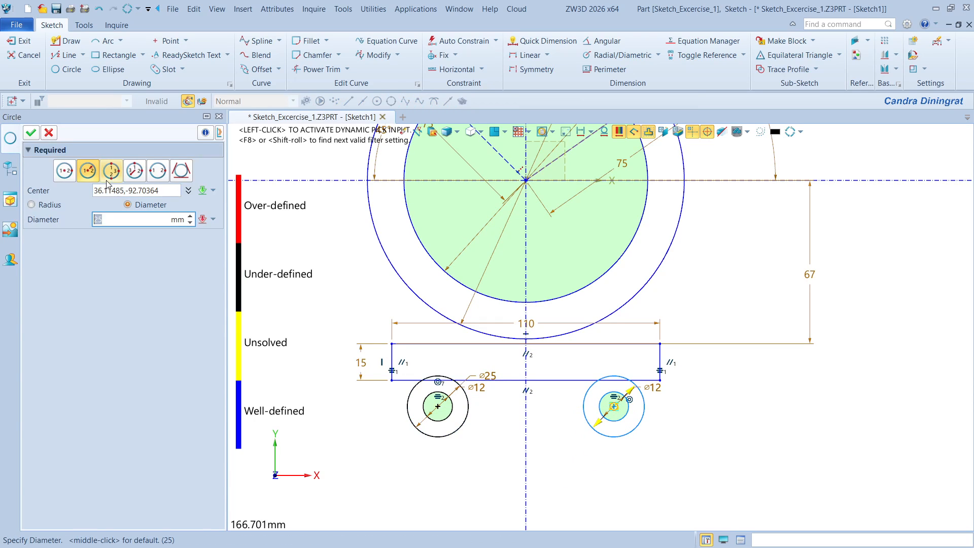
left_click(30, 133)
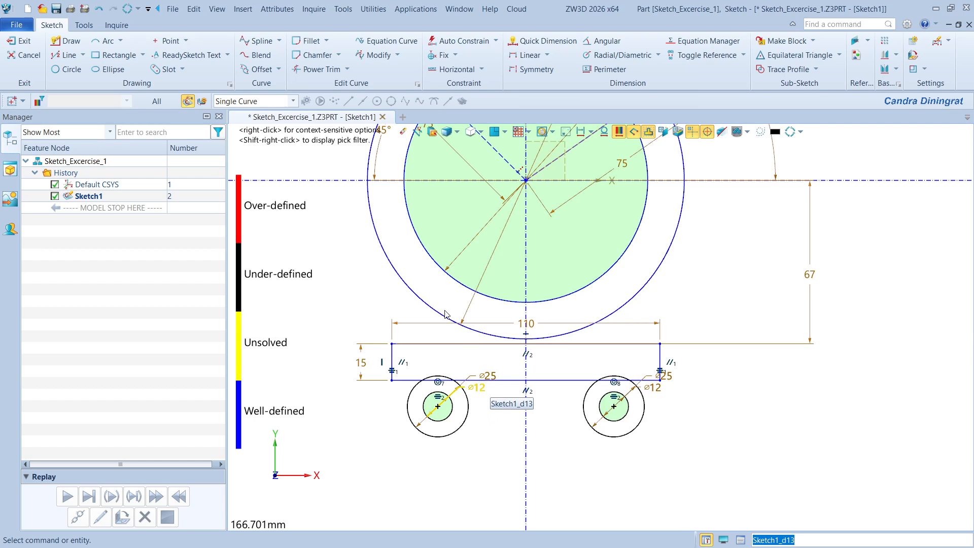
Try to offset the rectangle's upper and left edges outward by 7 mm, then its right and lower edges.
left_click(268, 76)
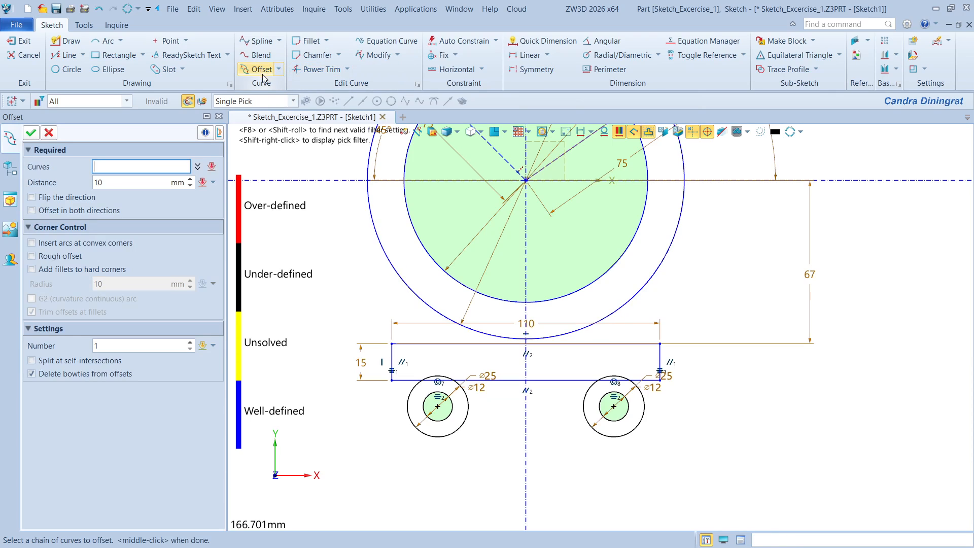
left_click(427, 344)
left_click(392, 358)
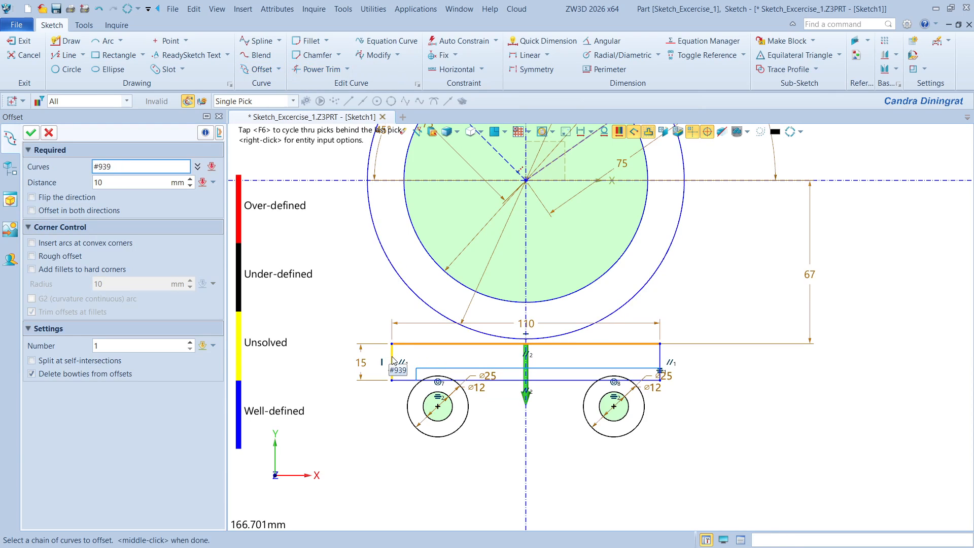
left_click(33, 198)
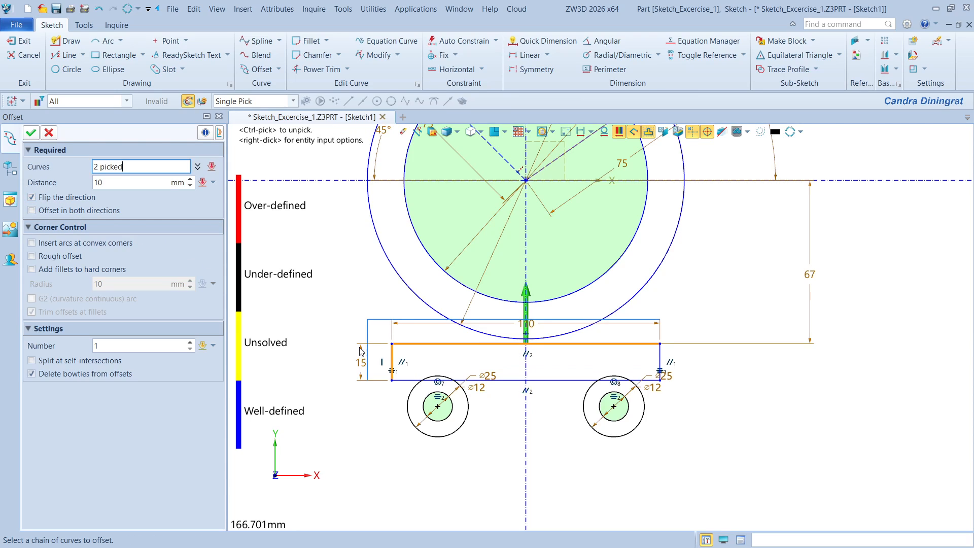
left_click(118, 183)
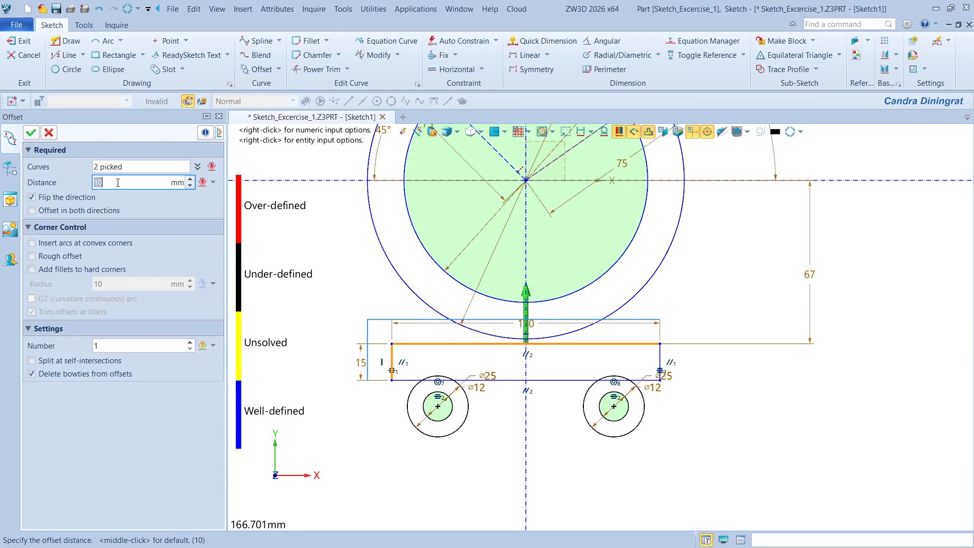
key("Return")
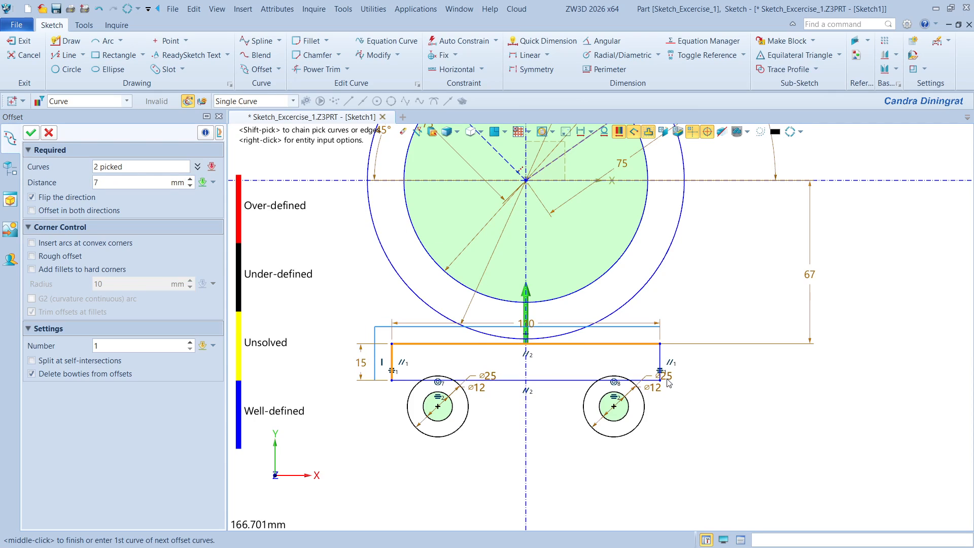
left_click(661, 359)
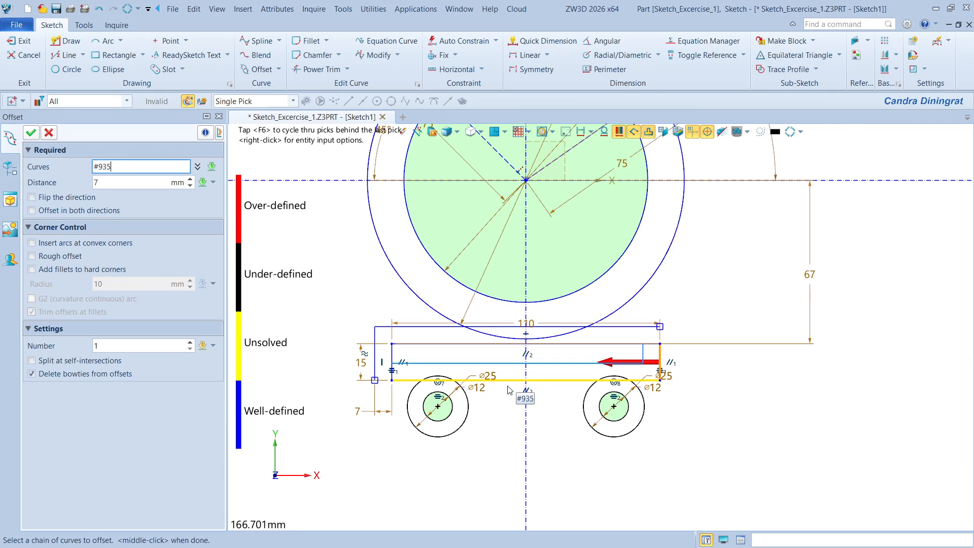
left_click(546, 381)
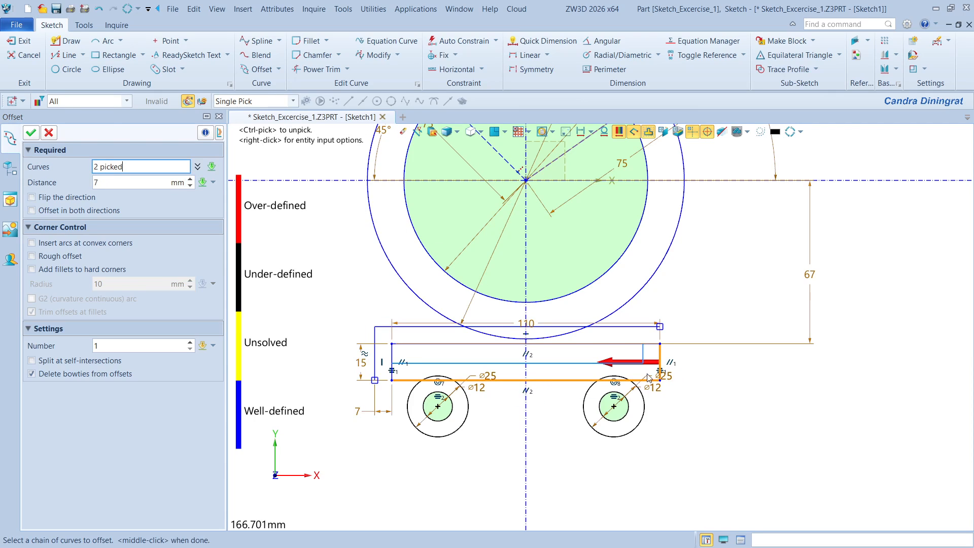
left_click(49, 134)
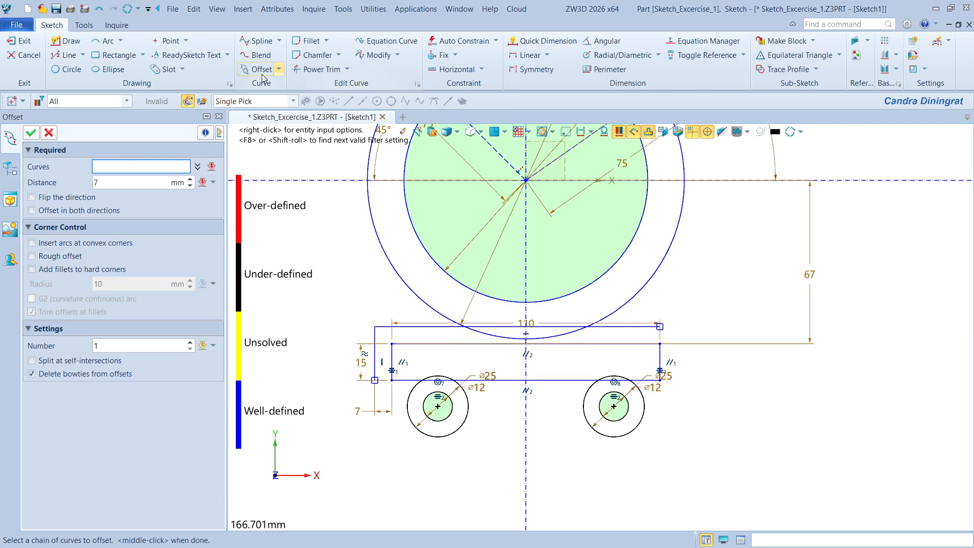
key("Escape")
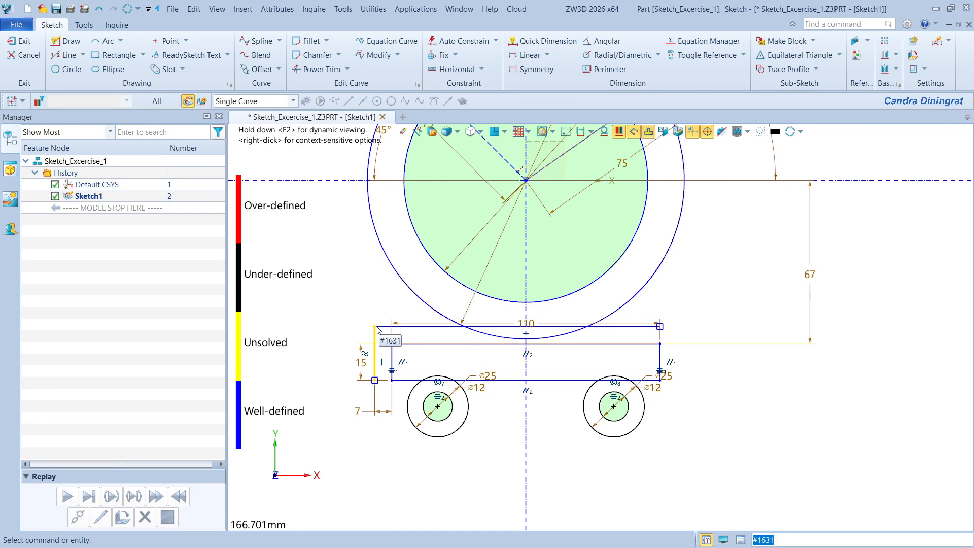
Delete the two offset lines beside the rectangle's left and upper edges.
left_click(376, 331)
left_click(373, 335)
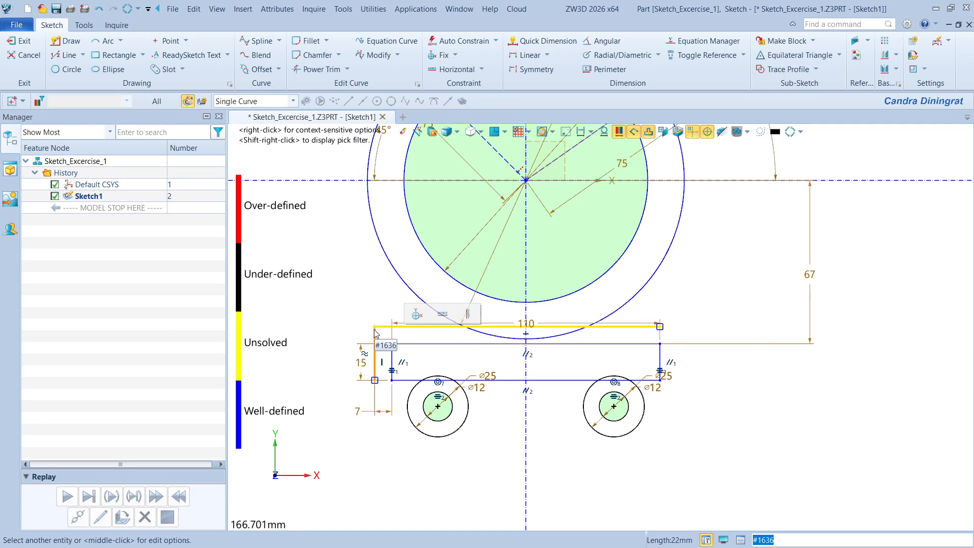
key("Delete")
left_click(384, 329)
key("Delete")
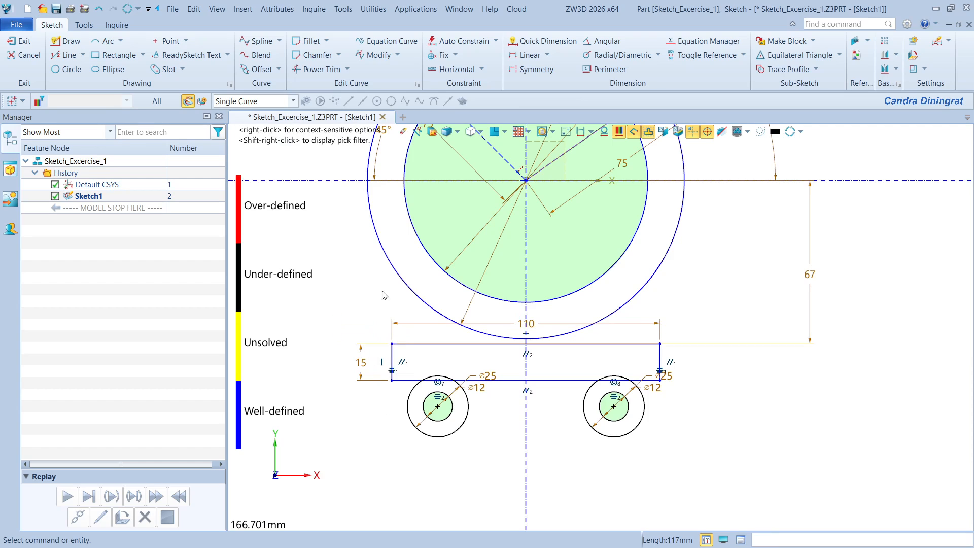
Offset all four edges of the rectangle outward by 7 mm as one closed outline.
left_click(259, 69)
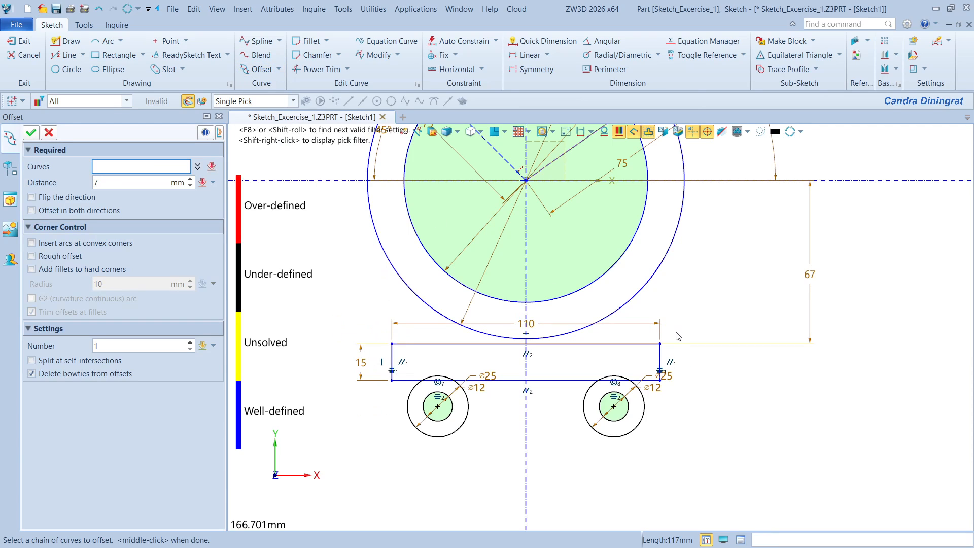
left_click(660, 354)
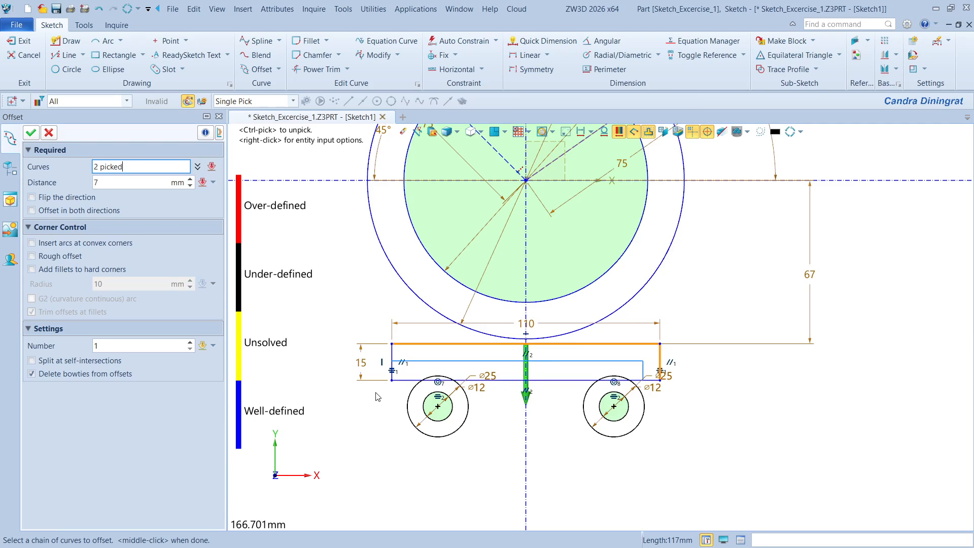
left_click_drag(401, 371, 346, 413)
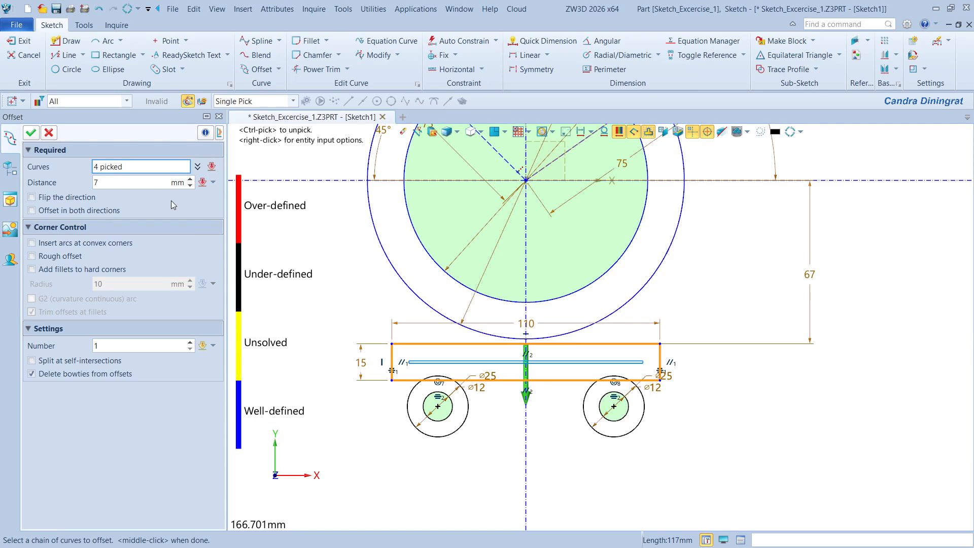
left_click(31, 197)
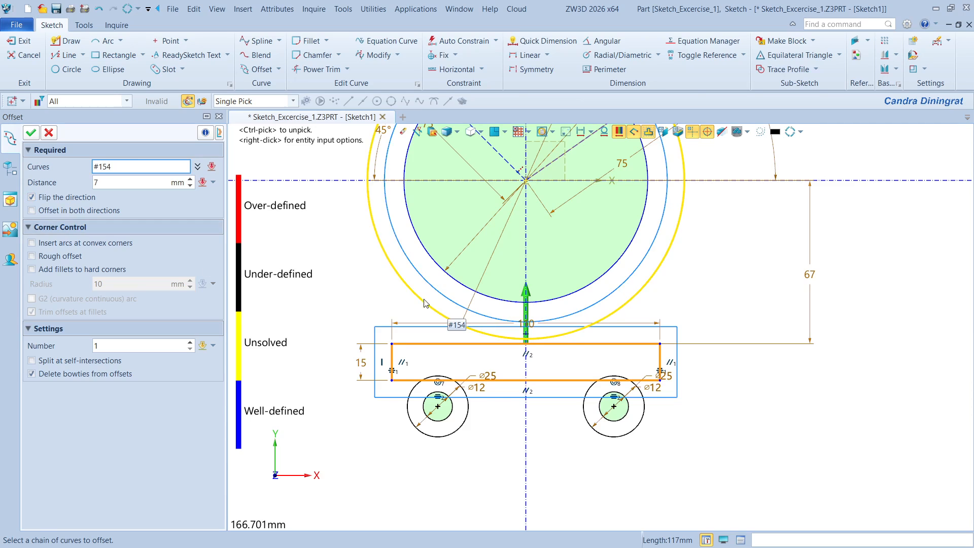
left_click(30, 132)
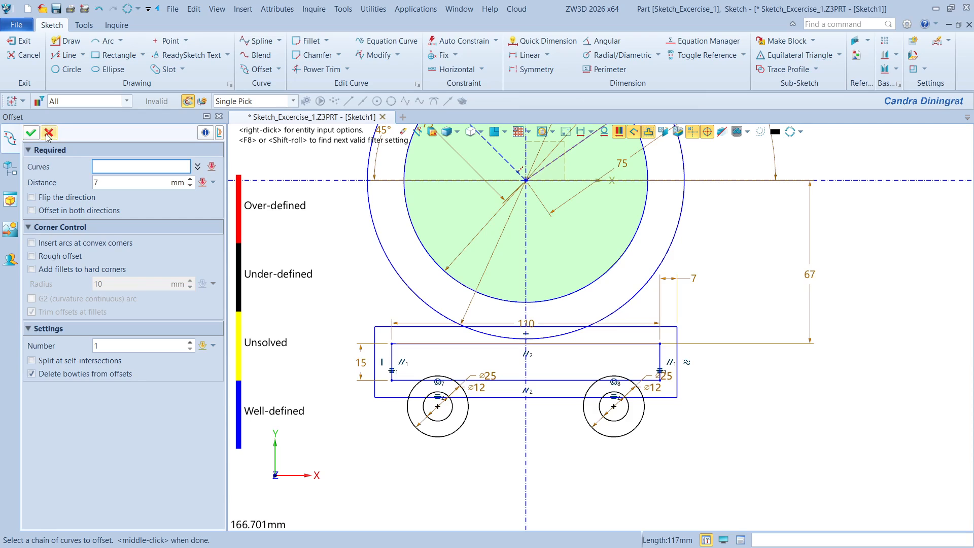
left_click(32, 132)
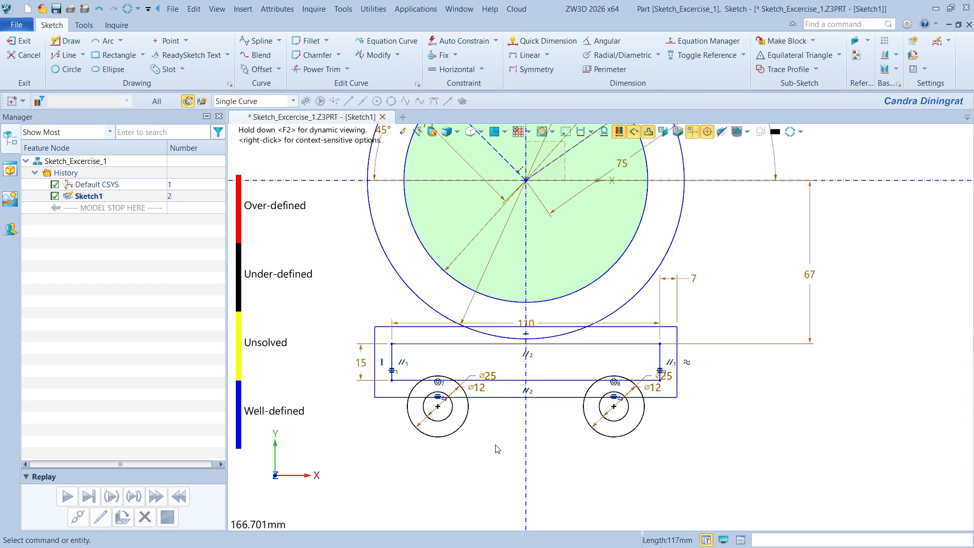
Dimension the vertical distance from the inner rectangle's lower edge to the left 12 mm circle's center as 15 mm.
scroll(487, 452, "up", 1)
scroll(476, 435, "up", 1)
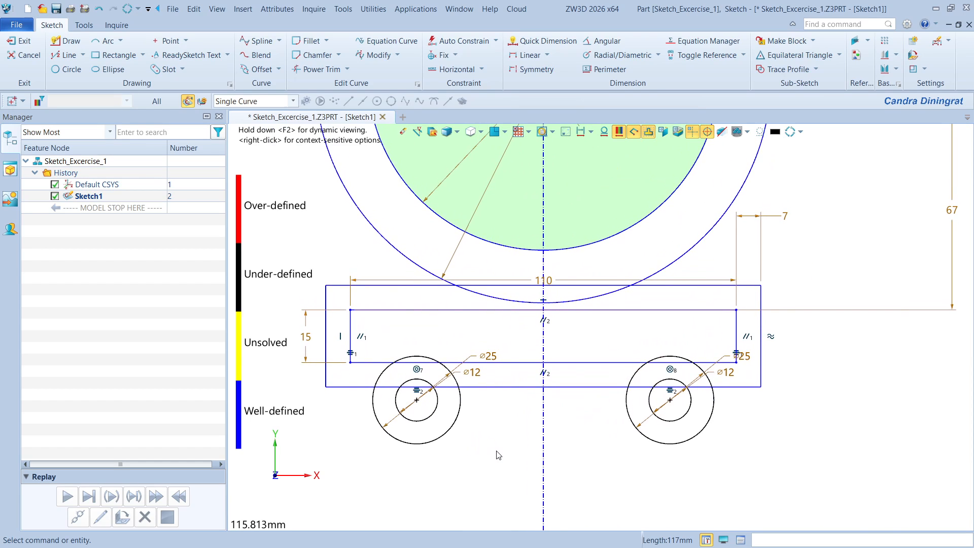
right_click(497, 308)
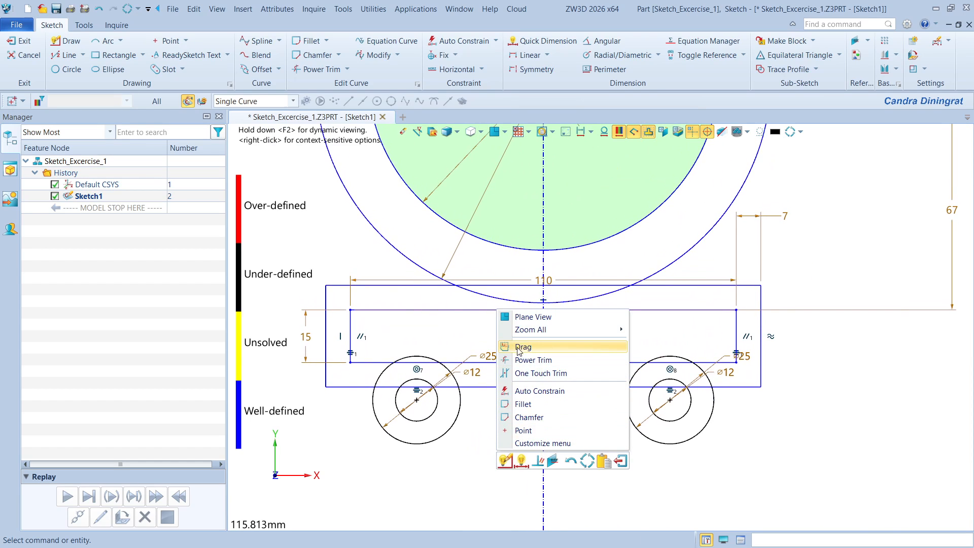
left_click(521, 461)
left_click(437, 406)
left_click(490, 363)
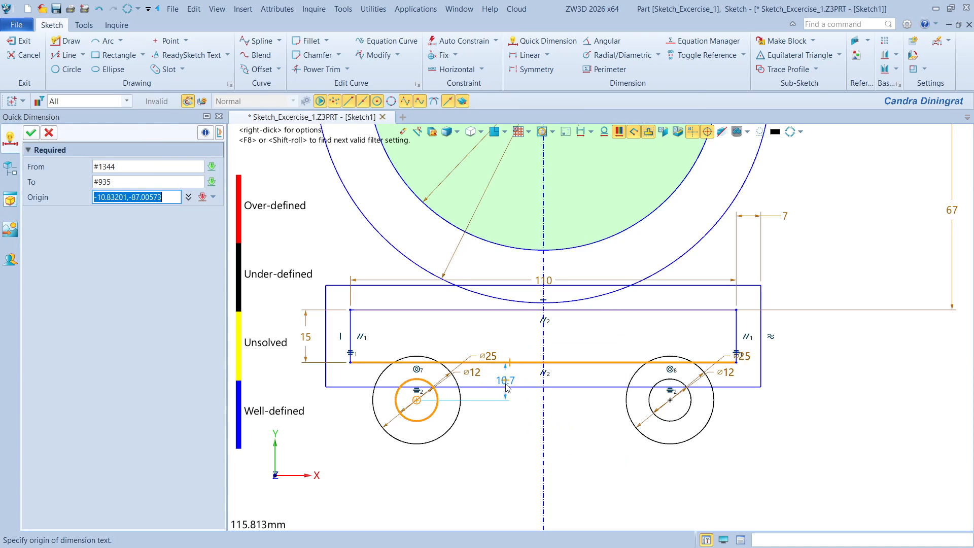
left_click(521, 431)
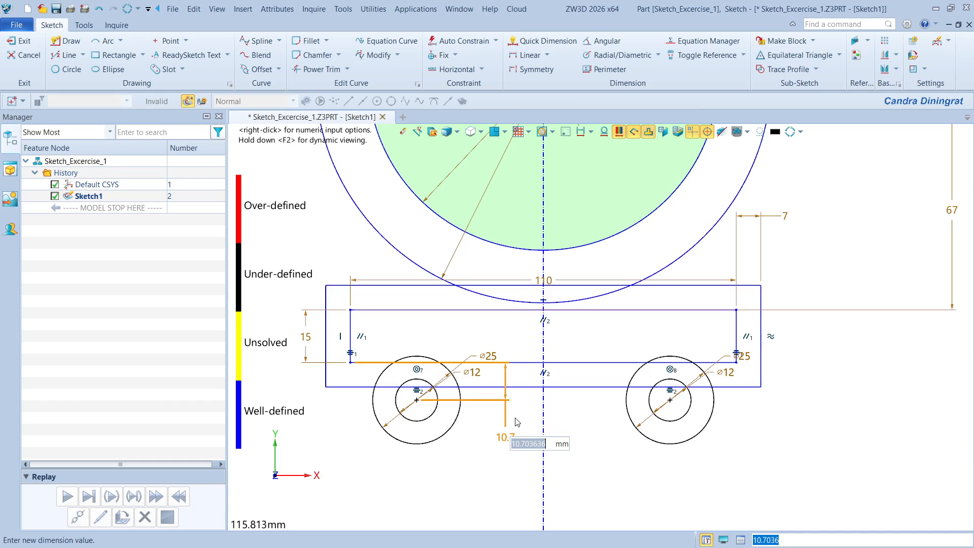
type("12")
key("Return")
key("Escape")
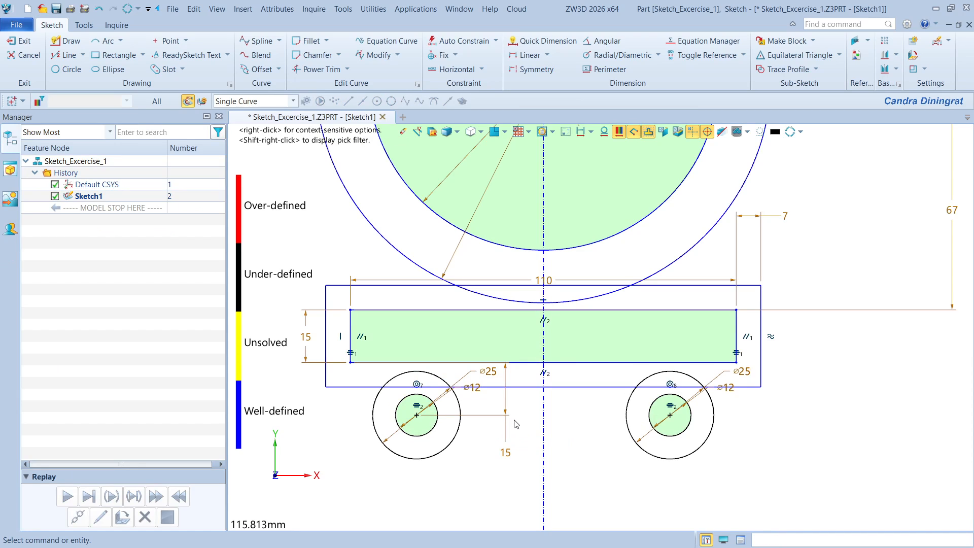
Dimension the center-to-center distance between the two 12 mm circles below the rectangle as 80 mm.
left_click_drag(627, 415, 612, 457)
right_click(607, 481)
left_click(630, 489)
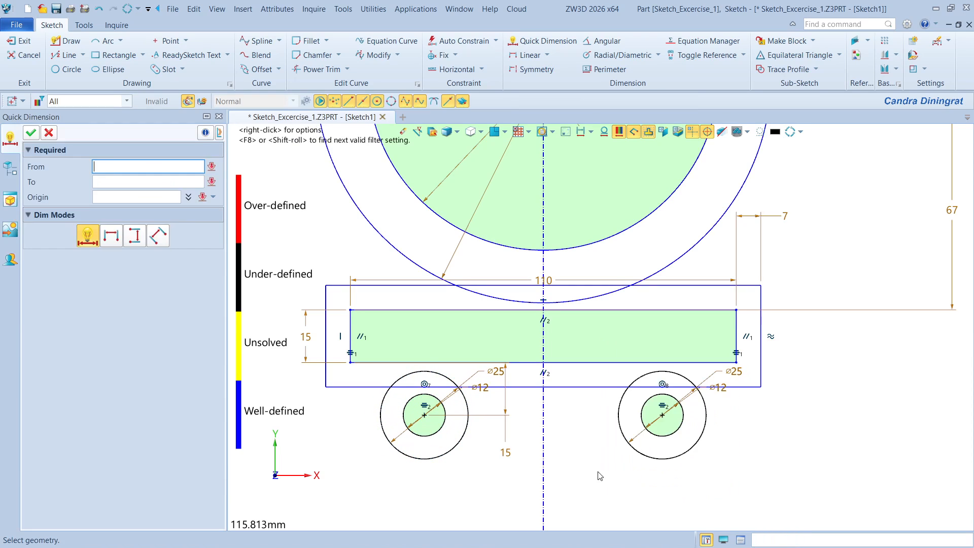
left_click(445, 415)
left_click(666, 421)
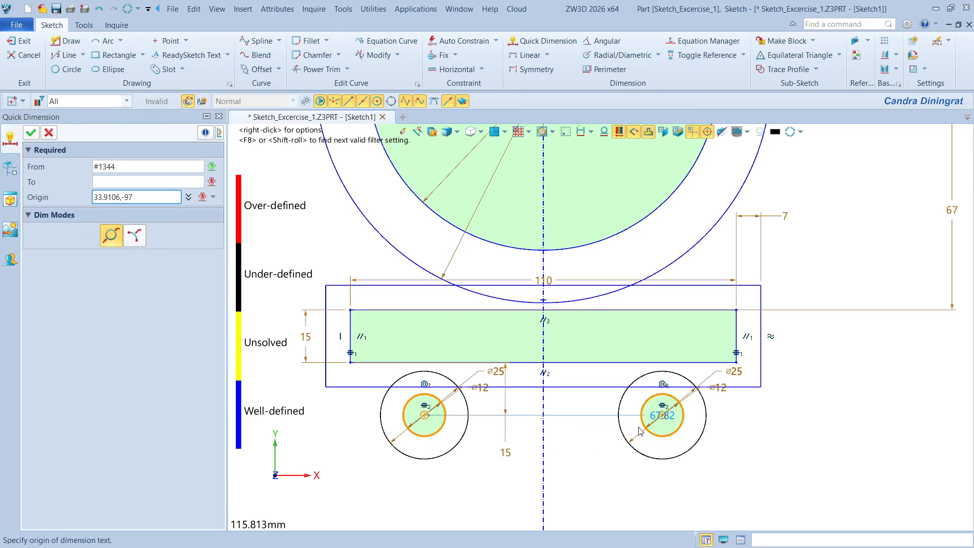
left_click(579, 478)
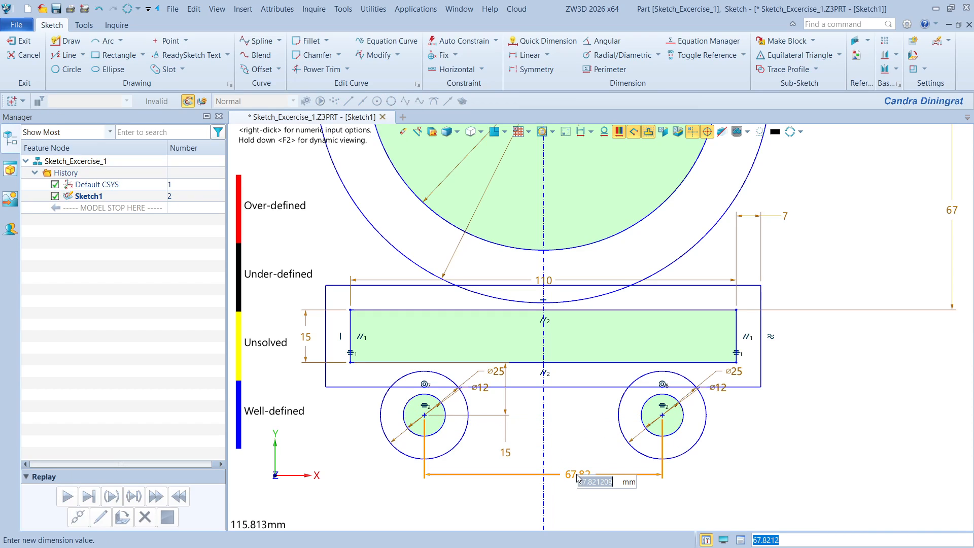
key("Return")
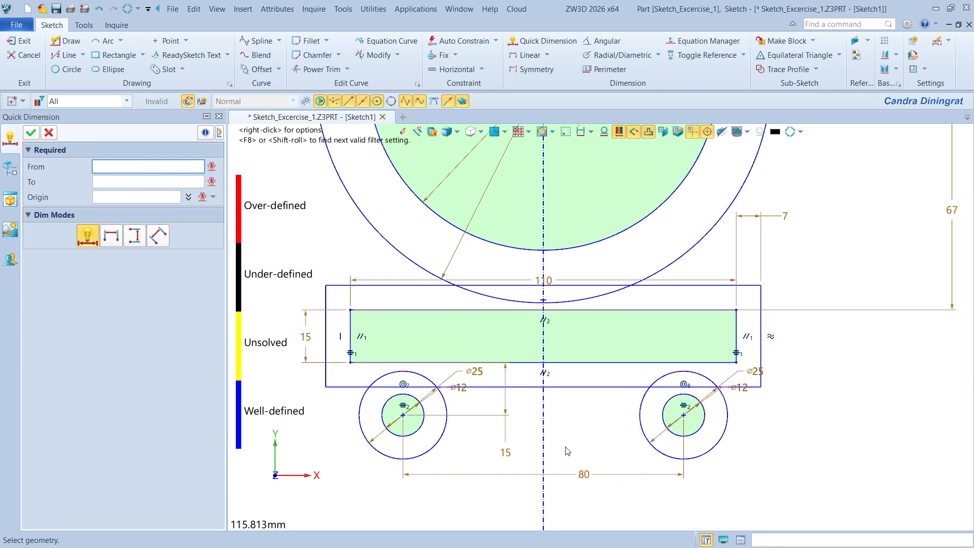
key("Escape")
Move both 15 mm dimensions out to the left of the rectangle and the 110 mm width dimension below the lower circles.
scroll(565, 447, "down", 3)
scroll(563, 447, "down", 1)
mouse_move(573, 406)
middle_mouse_down()
mouse_move(564, 447)
mouse_move(550, 412)
middle_mouse_up()
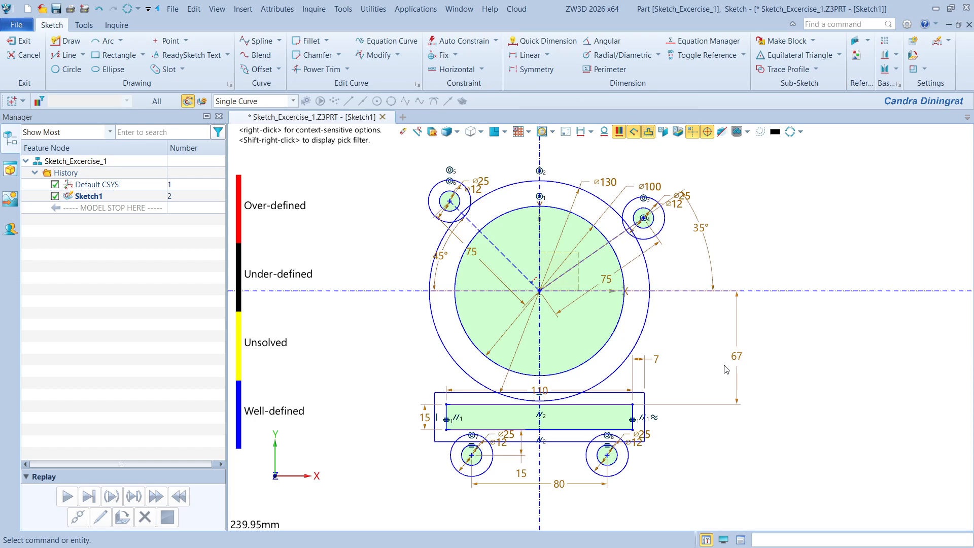
middle_click_drag(609, 369, 598, 333)
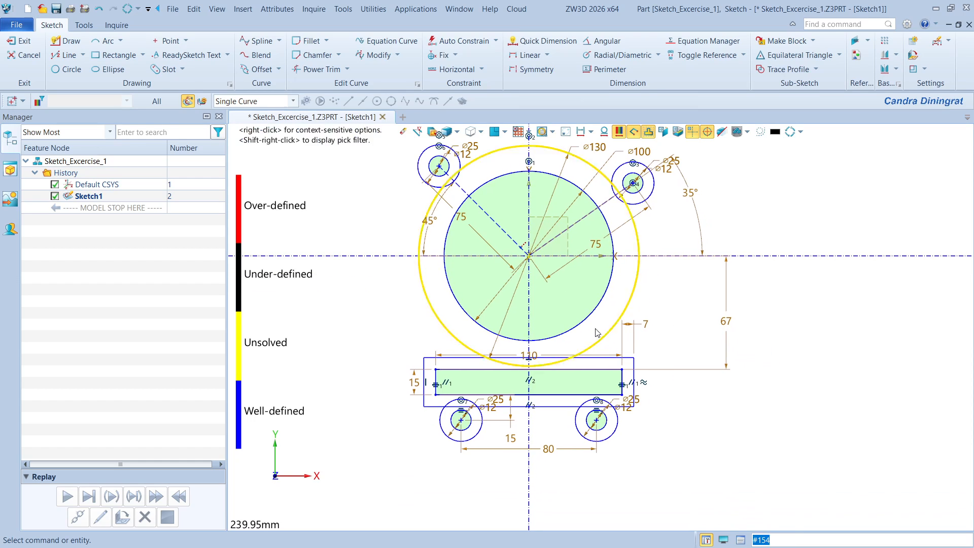
left_click_drag(552, 450, 394, 374)
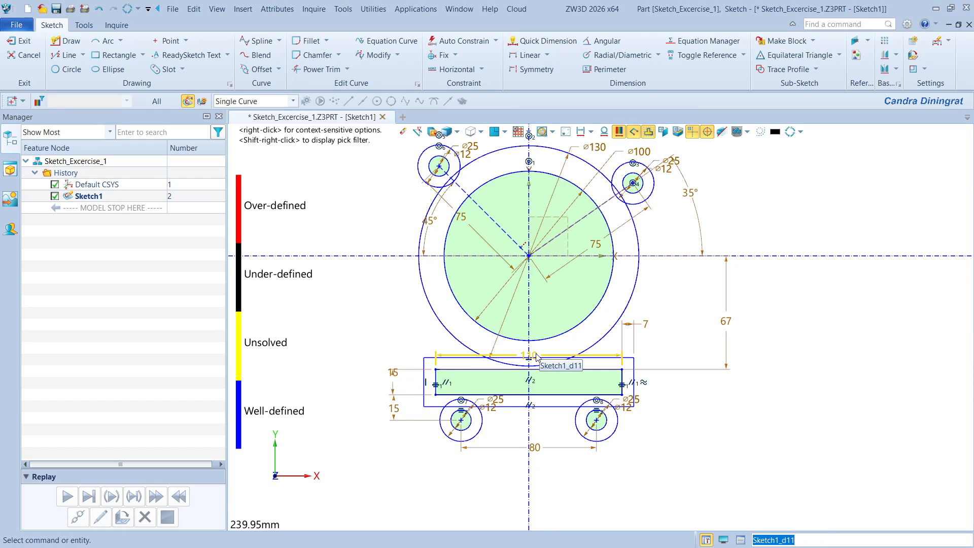
left_click_drag(539, 356, 536, 491)
Move the 12 mm and 25 mm diameter labels of both lower circle pairs outward, below and beside the circles.
scroll(478, 426, "up", 1)
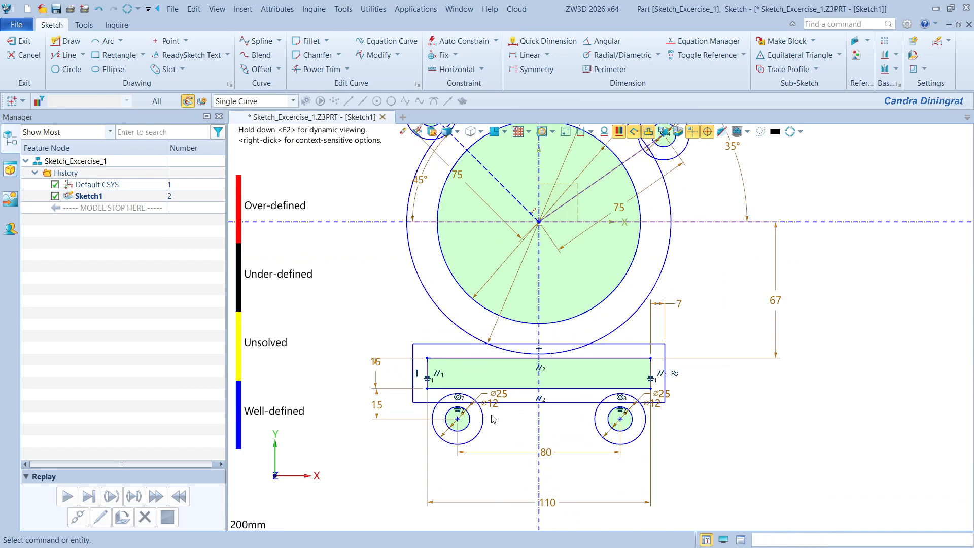
left_click_drag(493, 405, 394, 442)
left_click_drag(505, 397, 393, 475)
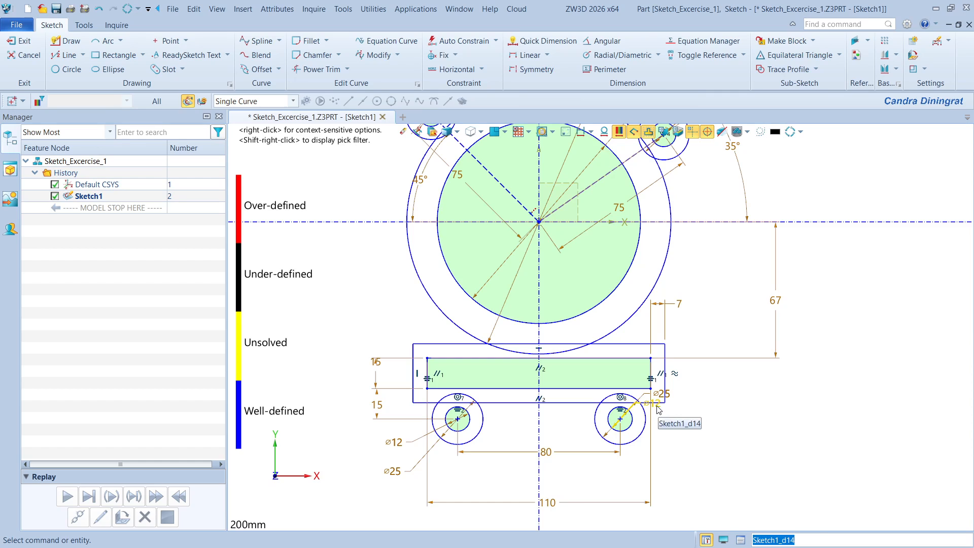
left_click_drag(655, 403, 701, 459)
Move the 35° angle dimension outward and the 130 mm and 100 mm diameter labels above the main circles.
scroll(702, 463, "down", 2)
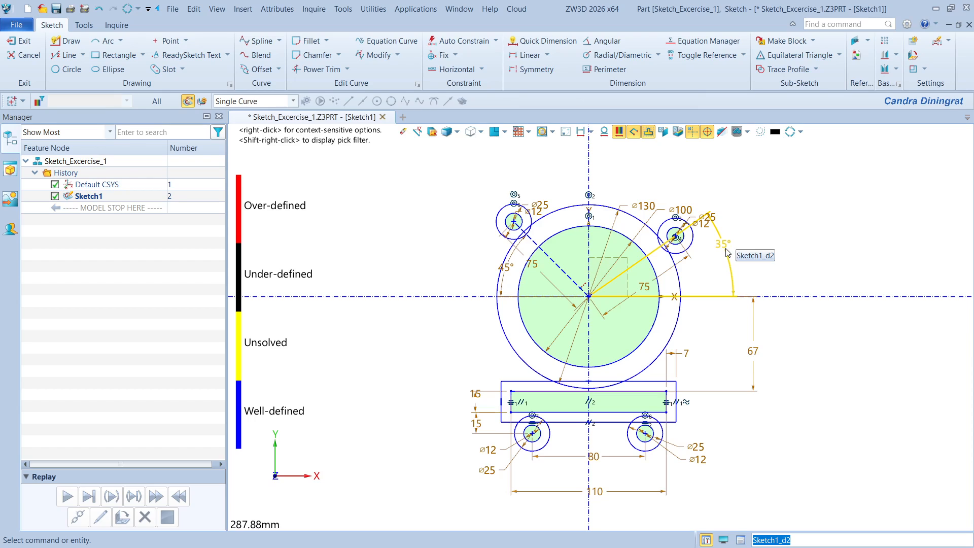
left_click_drag(726, 252, 739, 258)
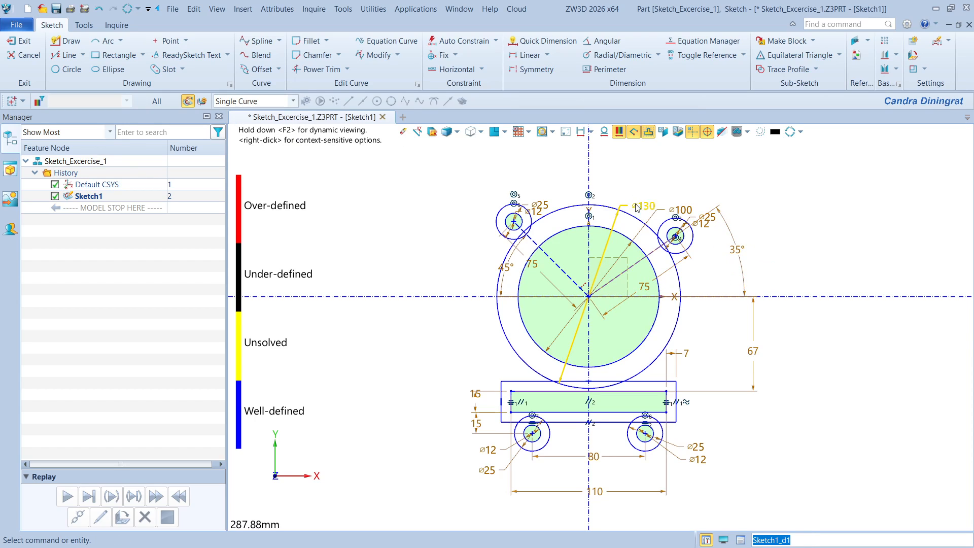
left_click_drag(637, 205, 659, 175)
left_click_drag(679, 210, 690, 191)
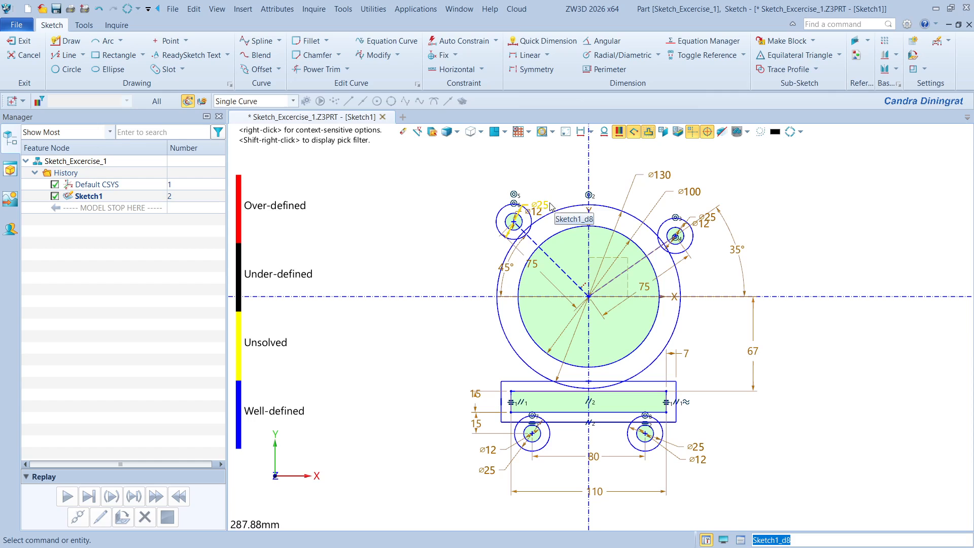
Move the diameter labels of both upper lugs clear of the circles, and shift the 35° angle dimension farther out.
left_click_drag(552, 206, 483, 177)
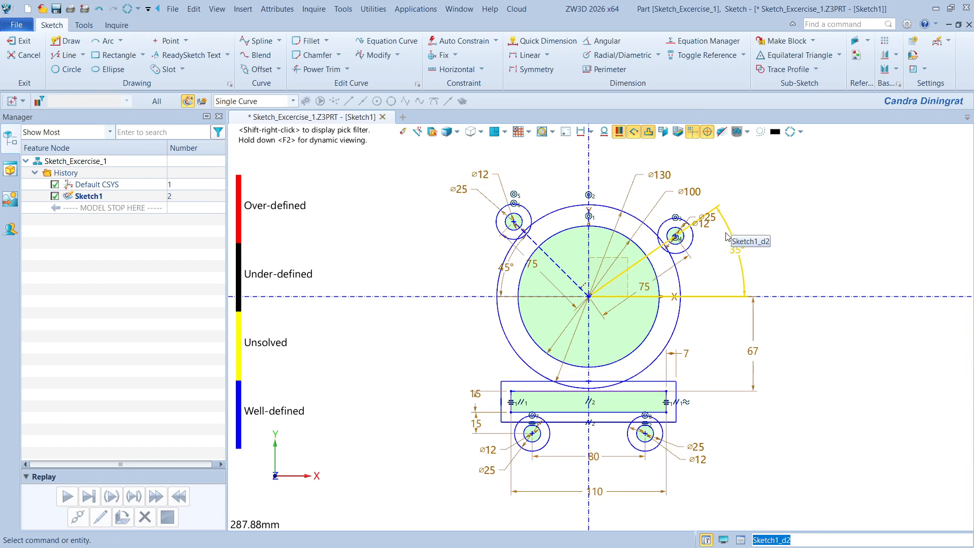
left_click_drag(728, 237, 783, 224)
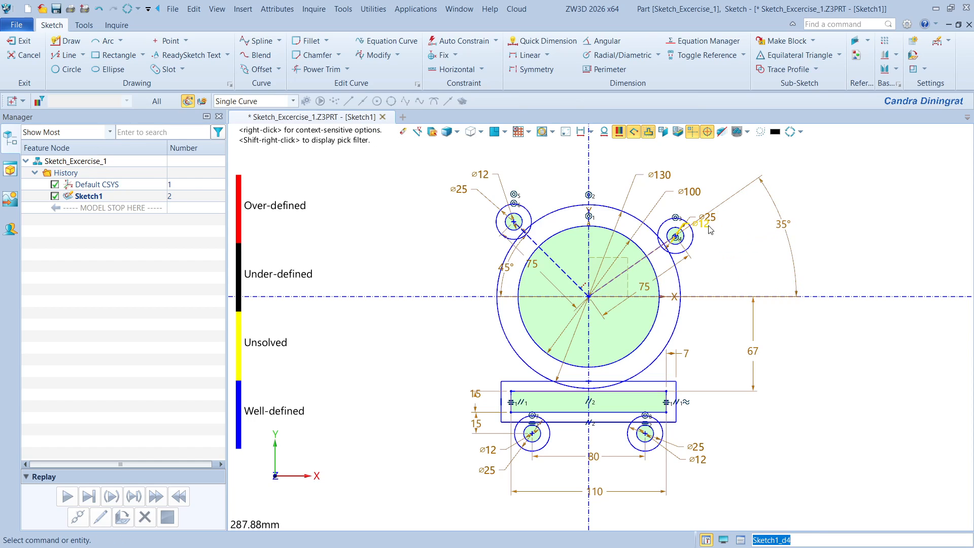
mouse_move(709, 227)
left_mouse_down()
mouse_move(723, 247)
mouse_move(722, 233)
left_mouse_up()
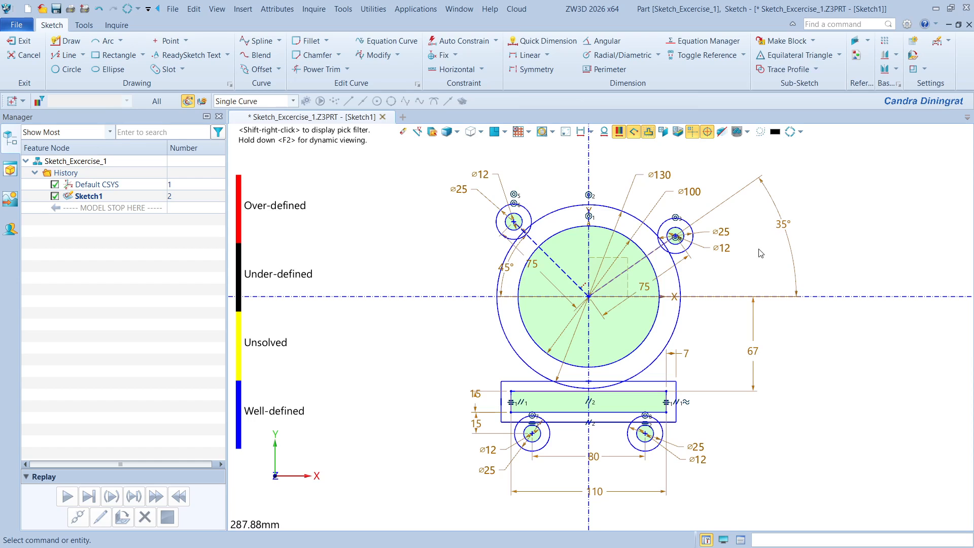
Place the 45° angle inside the main circle, the left lug's 75 mm dimension outside it, and the 7 mm offset label farther right.
left_click(507, 264)
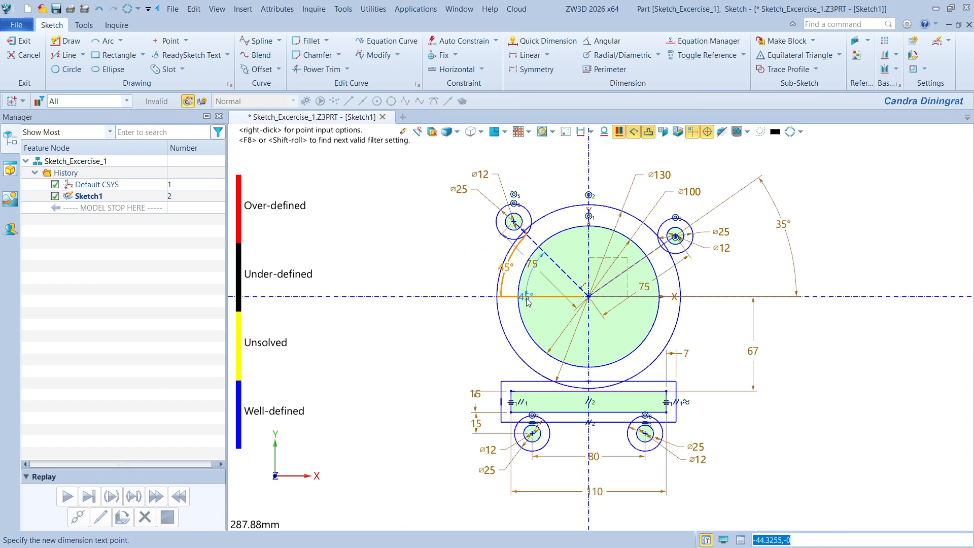
left_click_drag(536, 281, 508, 283)
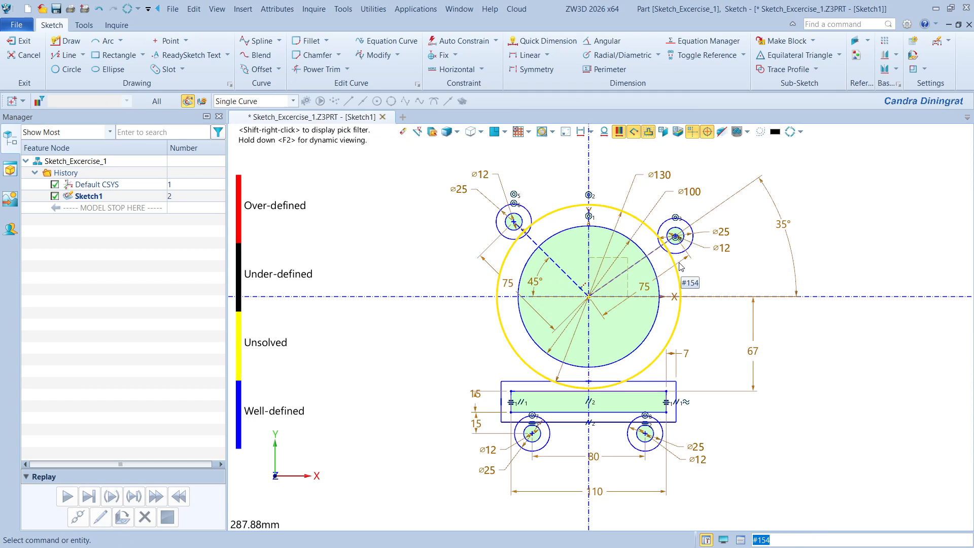
scroll(707, 285, "down", 1)
left_click(837, 298)
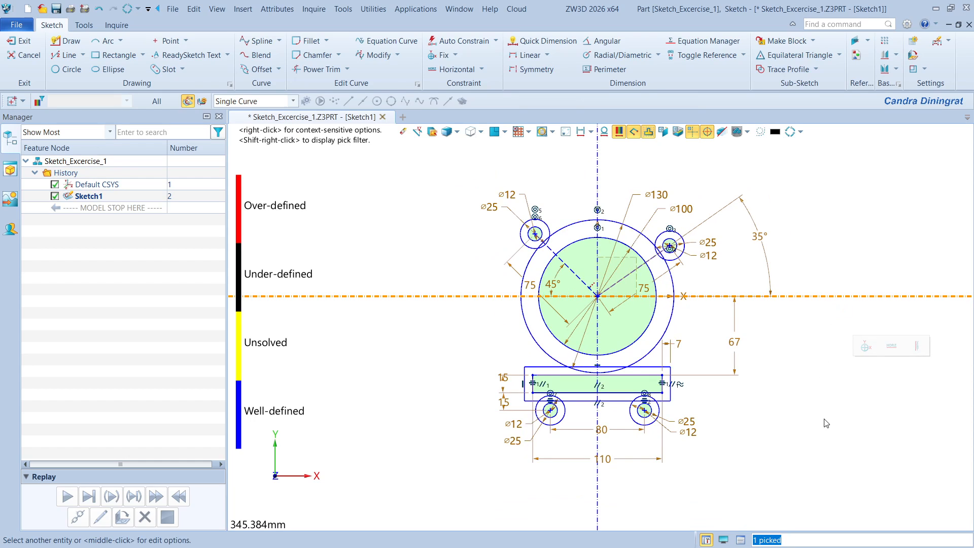
left_click(676, 347)
left_click(692, 350)
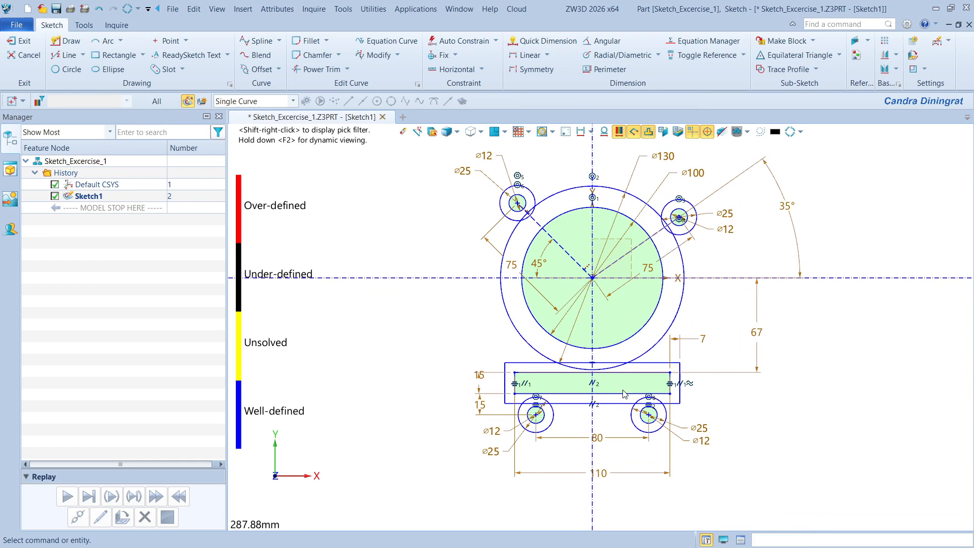
Try a 7 mm fillet with both curves trimmed between the outer rectangle's upper edge and the 130 mm circle, and undo it.
scroll(621, 401, "up", 3)
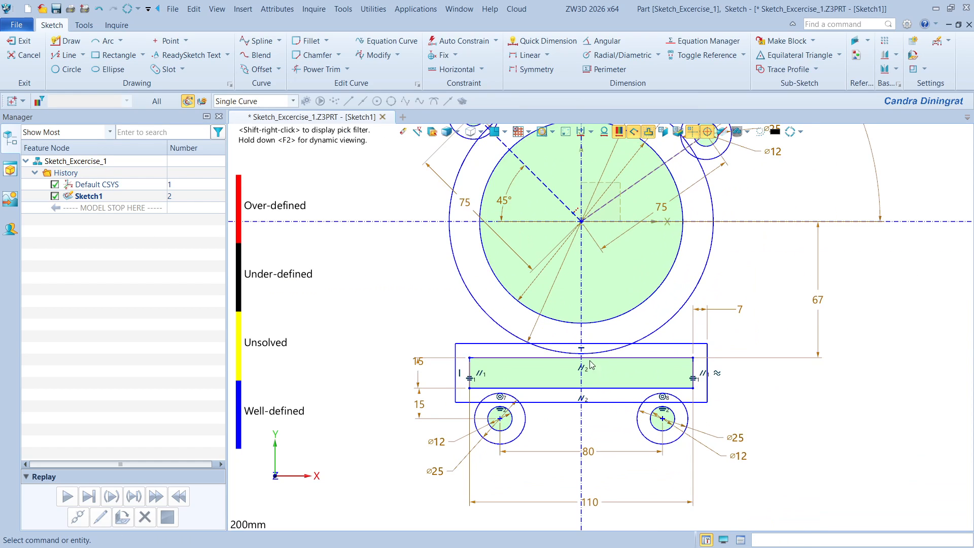
right_click(413, 305)
left_click(377, 277)
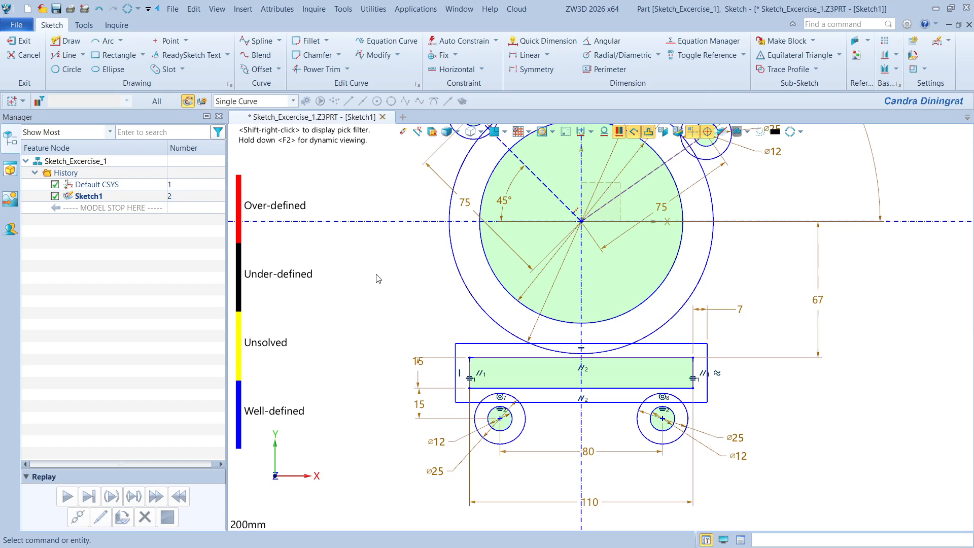
left_click(307, 42)
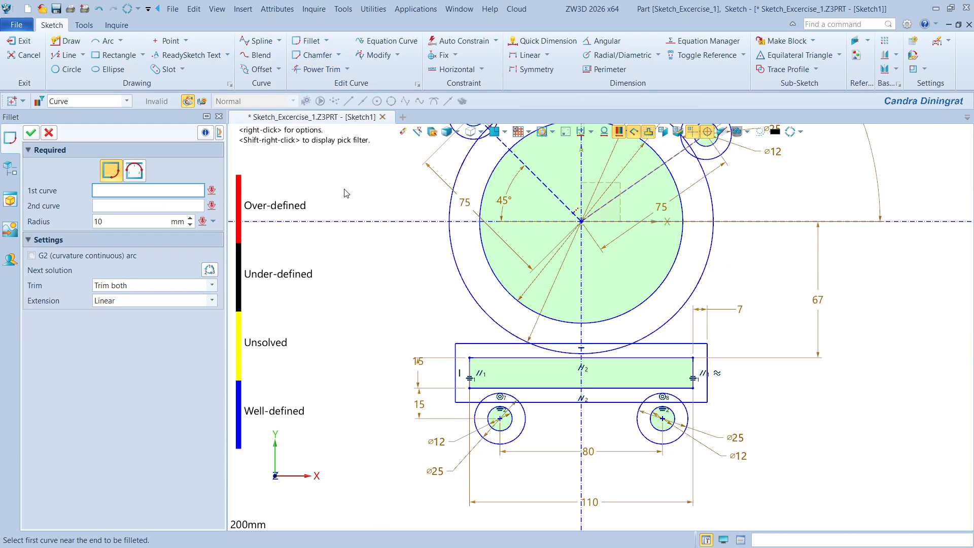
scroll(542, 337, "up", 1)
left_click(481, 317)
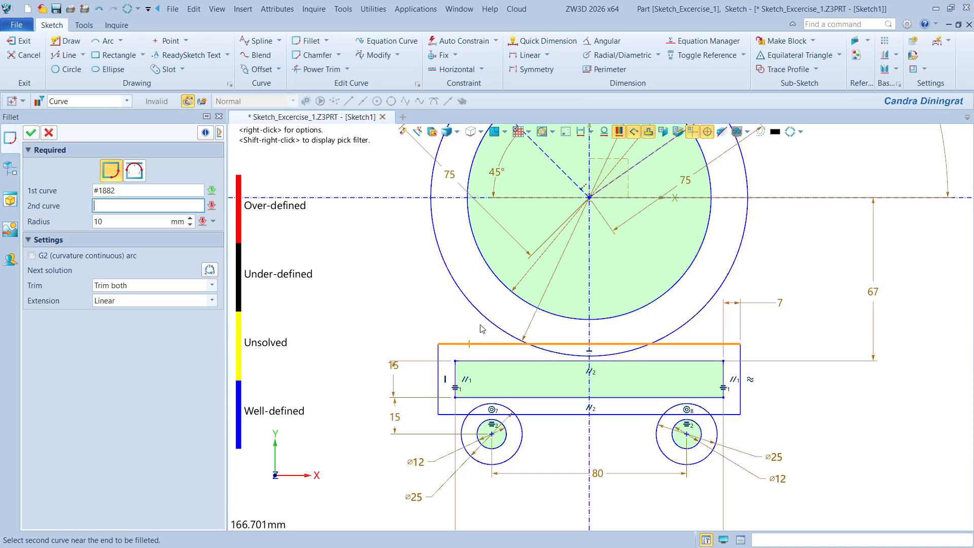
left_click(481, 318)
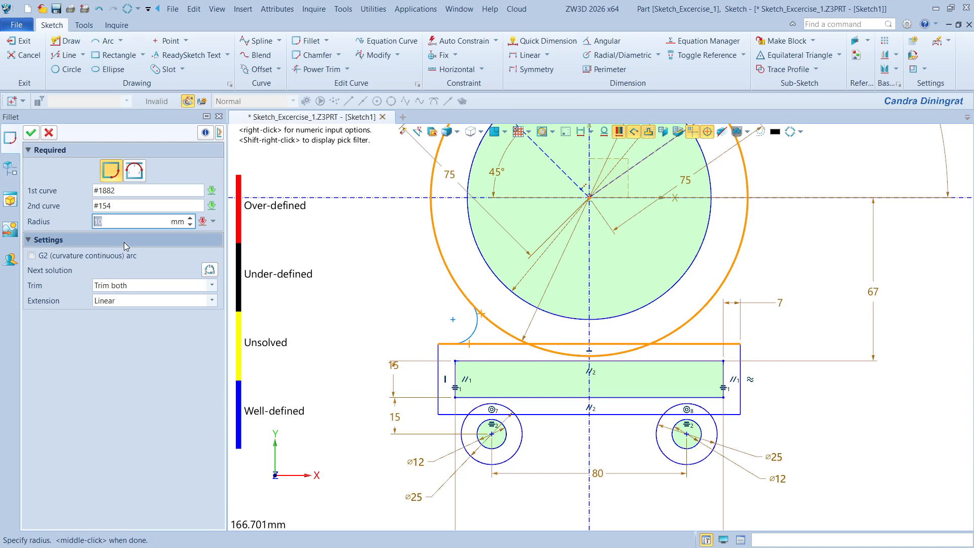
type("7")
key("Return")
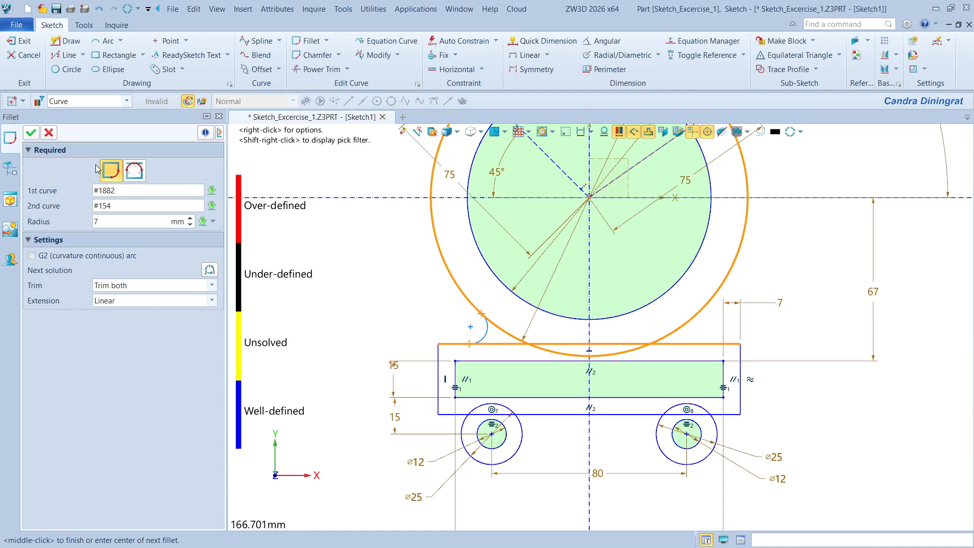
left_click(37, 136)
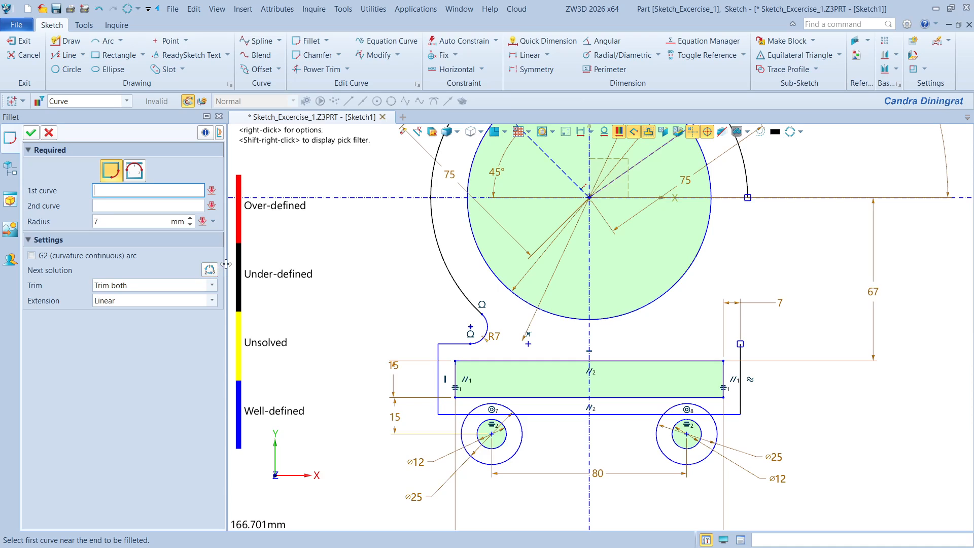
left_click(50, 134)
key("ctrl+z")
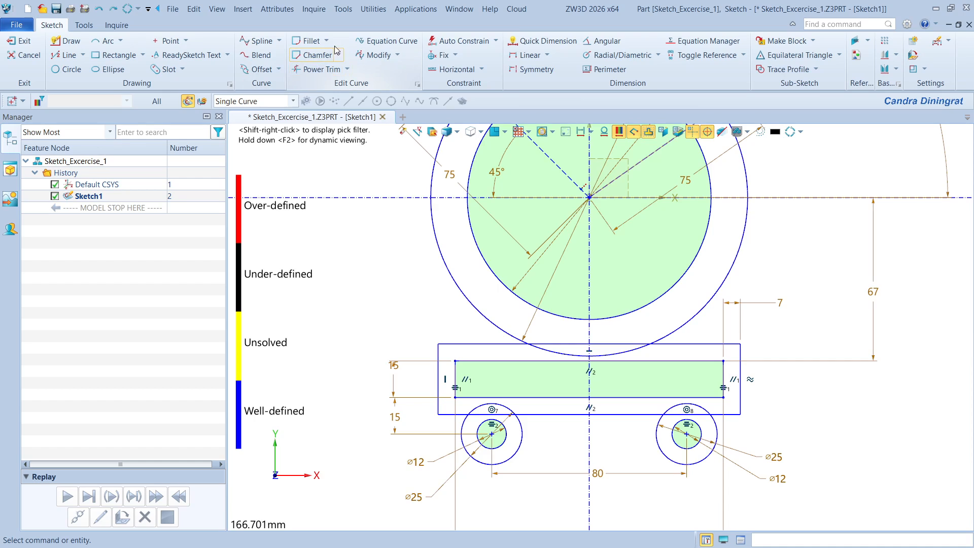
Fillet the outer rectangle's upper edge and the 130 mm circle on the left side with a 7 mm radius and No trim.
left_click(312, 40)
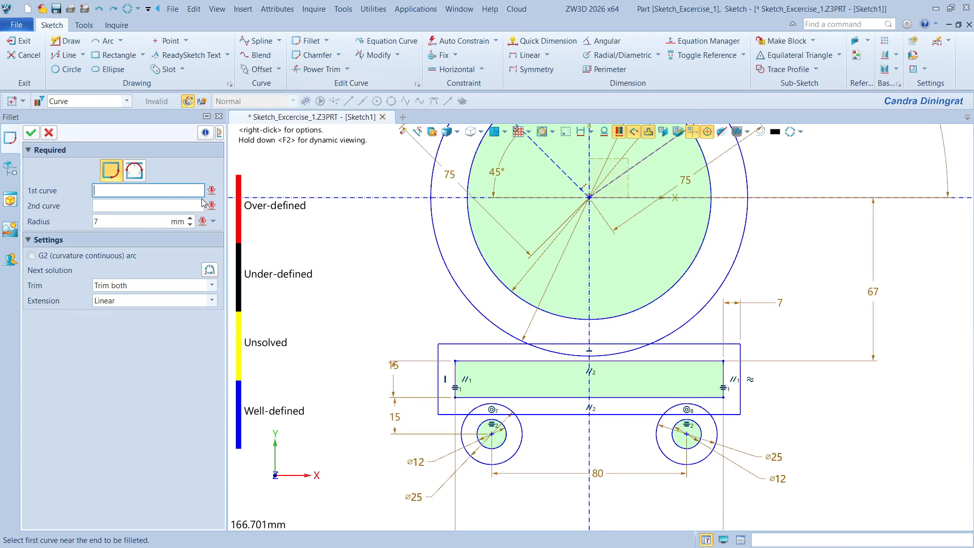
left_click(128, 286)
left_click(128, 309)
left_click(483, 344)
left_click(485, 317)
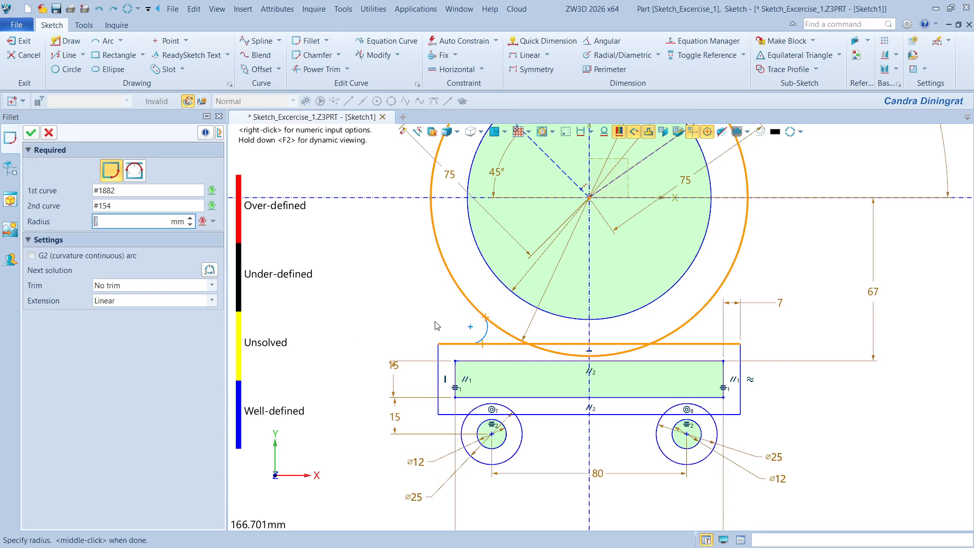
left_click(30, 132)
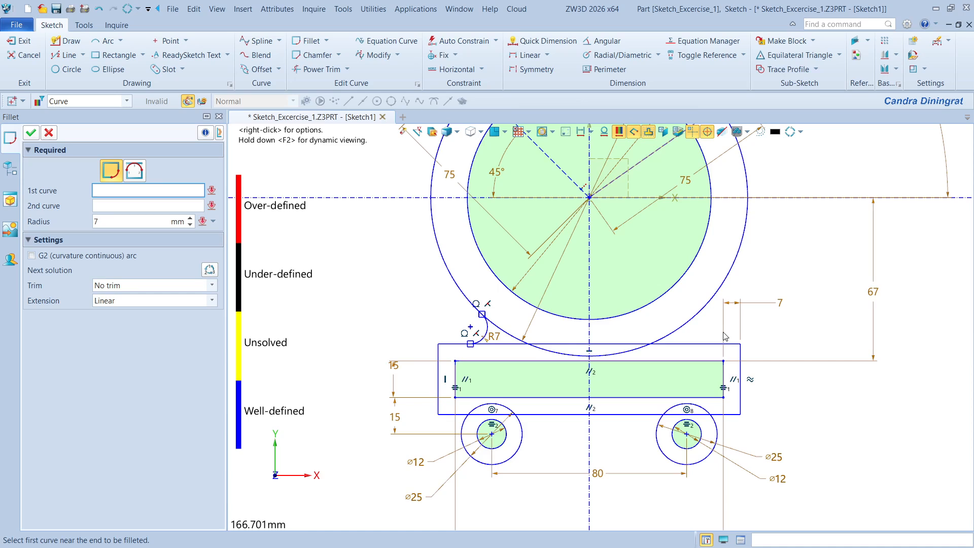
Fillet the 130 mm circle and the outer rectangle's upper edge on the right side with a 7 mm radius and No trim.
left_click(700, 317)
left_click(704, 344)
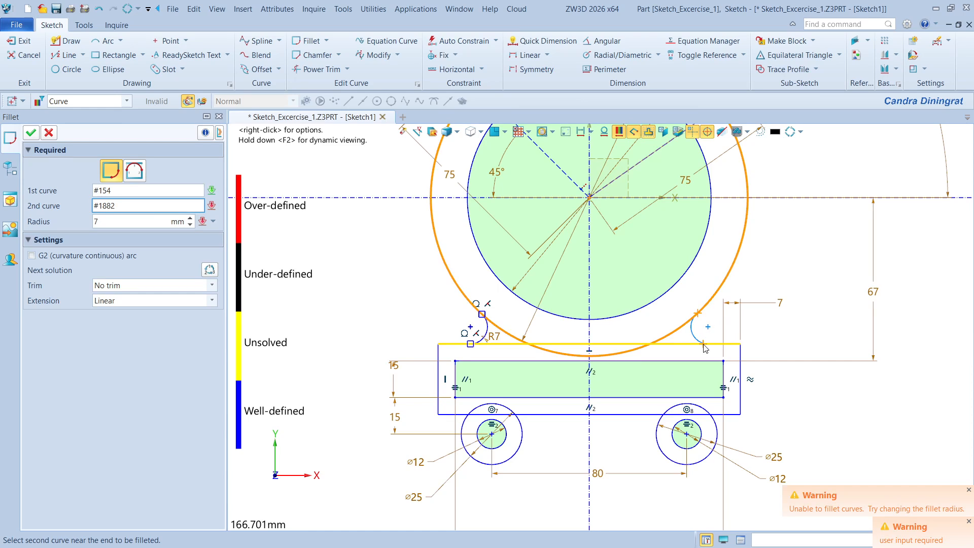
left_click(30, 133)
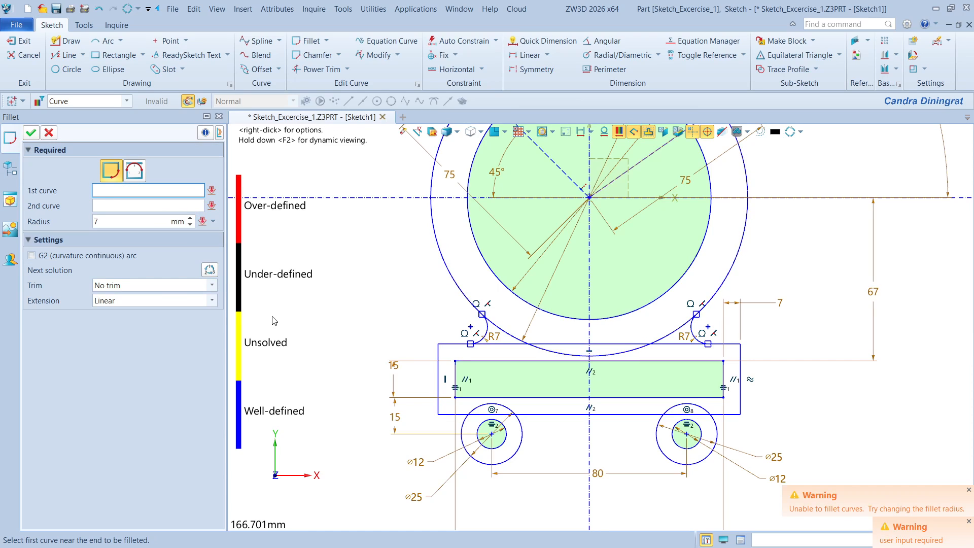
scroll(650, 359, "up", 2)
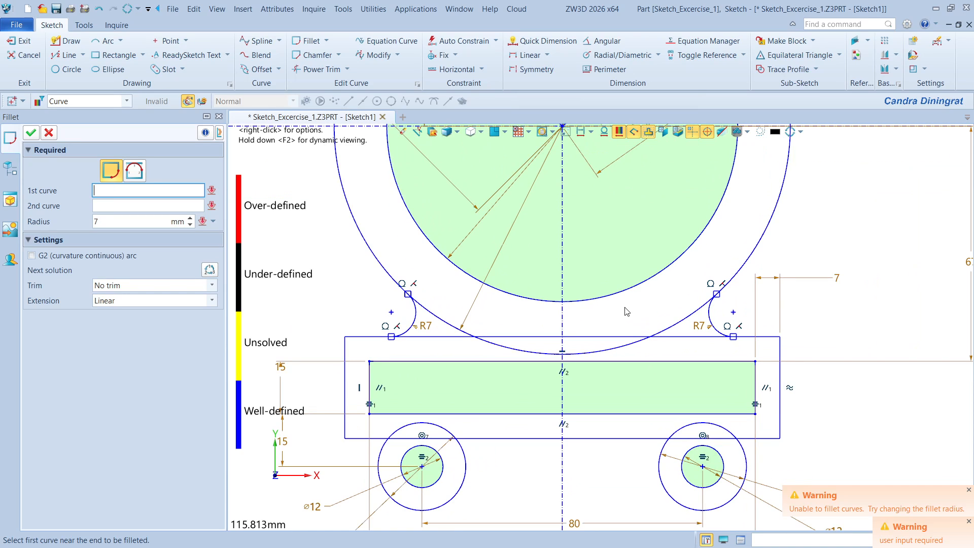
left_click(48, 133)
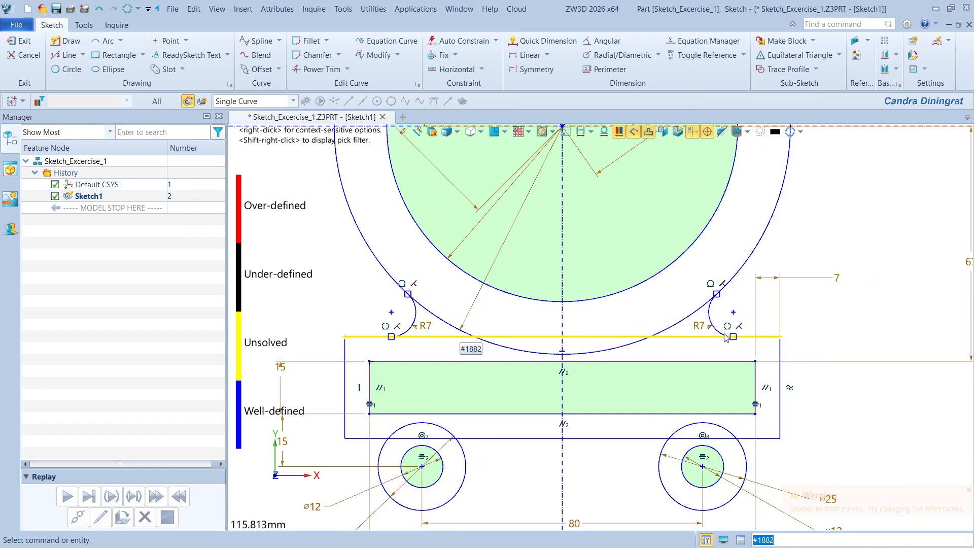
Power Trim the 130 mm circle's lower arc and the outer rectangle's upper edge between the two 7 mm fillets.
right_click(855, 283)
left_click(878, 330)
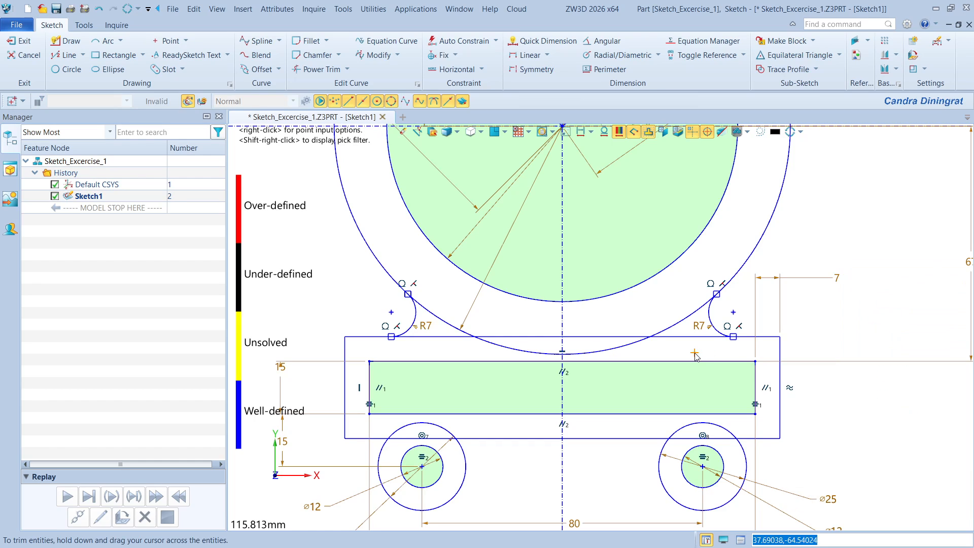
mouse_move(705, 345)
left_mouse_down()
mouse_move(563, 343)
mouse_move(510, 354)
mouse_move(457, 341)
left_mouse_up()
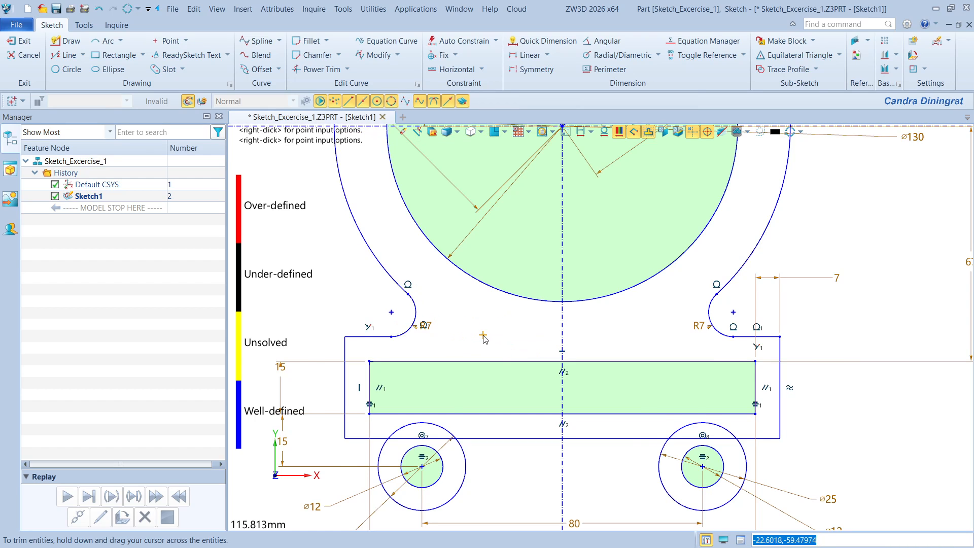
scroll(679, 325, "down", 3)
key("Escape")
middle_click_drag(810, 335, 782, 381)
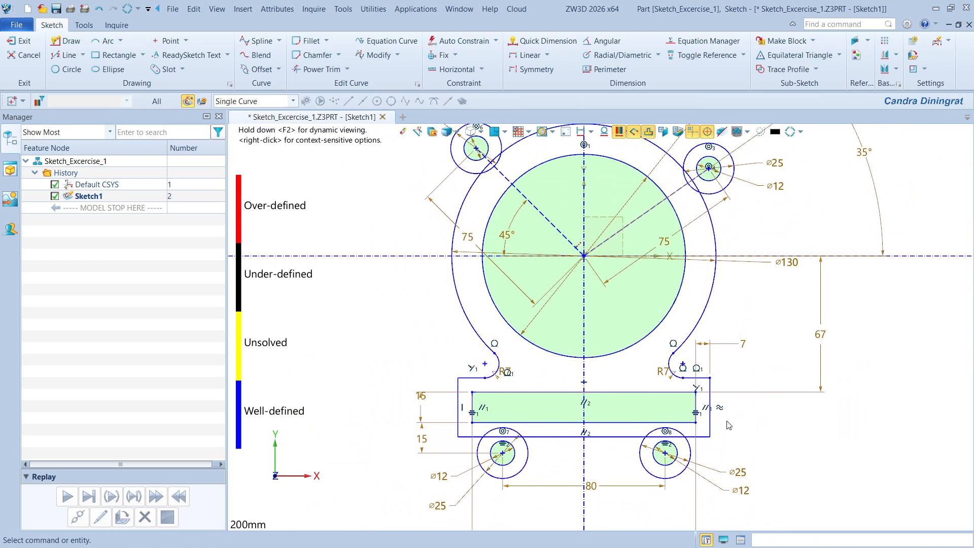
middle_click_drag(566, 397, 573, 355)
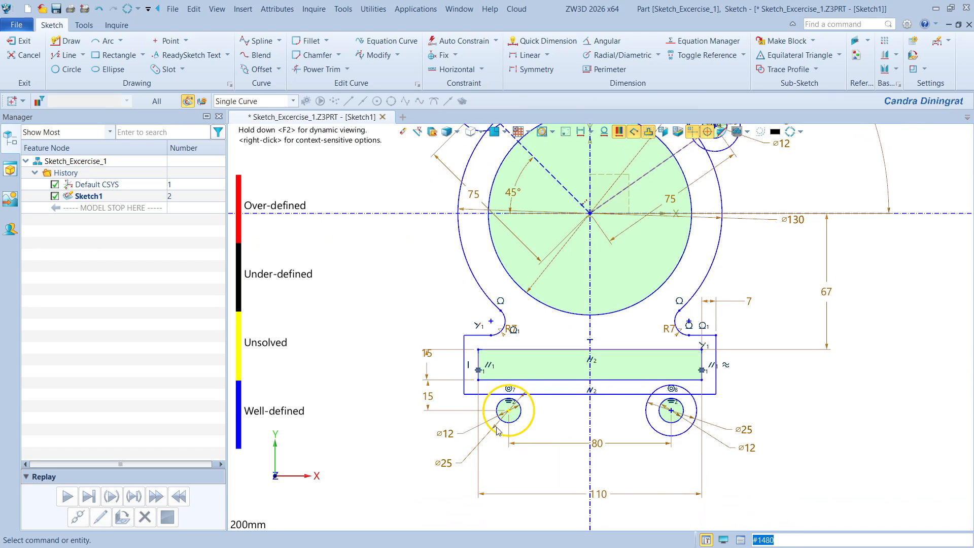
scroll(492, 428, "up", 1)
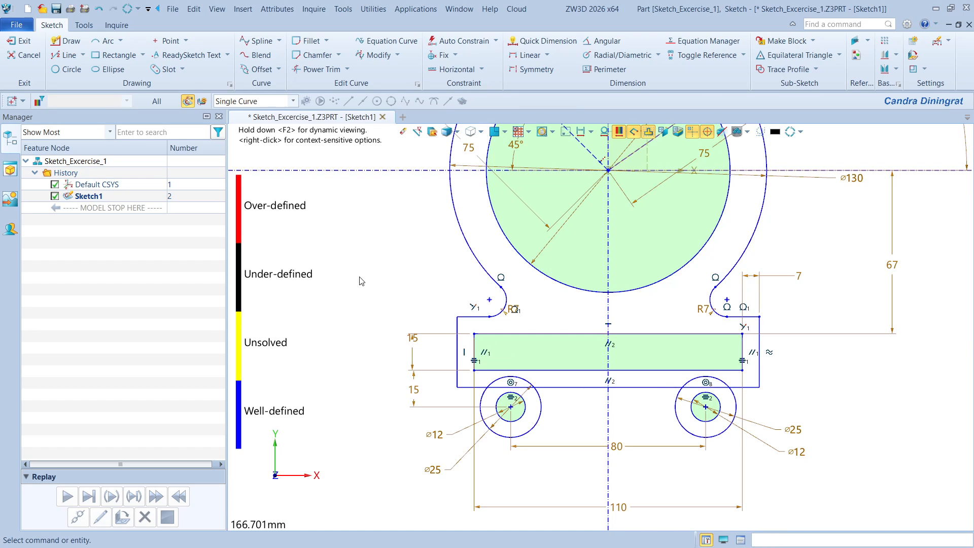
Round all four corners of the inner base rectangle with a 3 mm Fillet Chain, trimming the original curves.
left_click(327, 41)
left_click(355, 80)
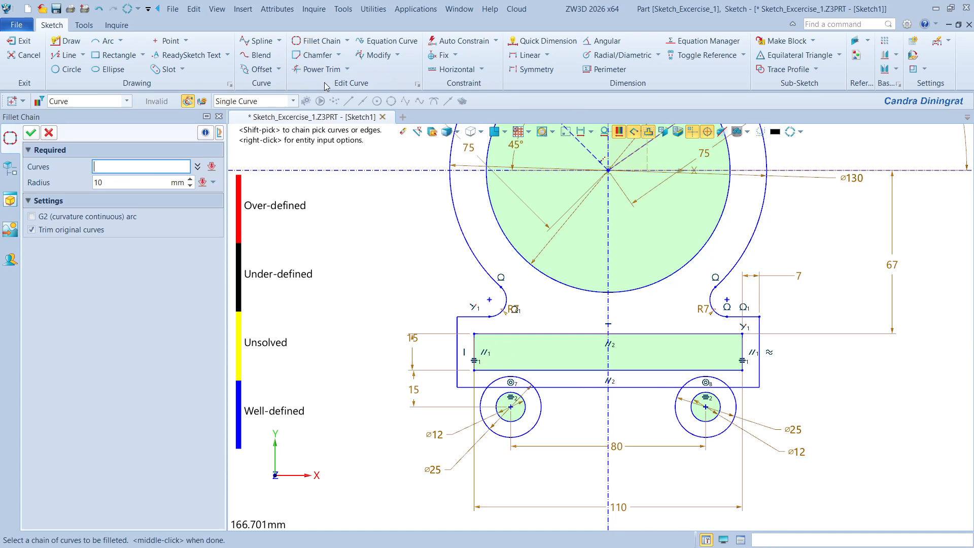
left_click(129, 185)
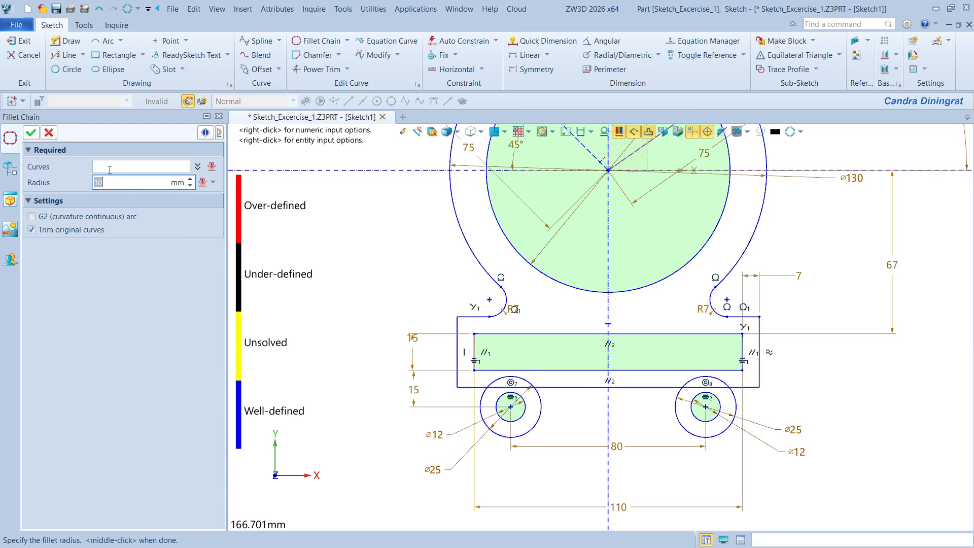
type("2")
key("Return")
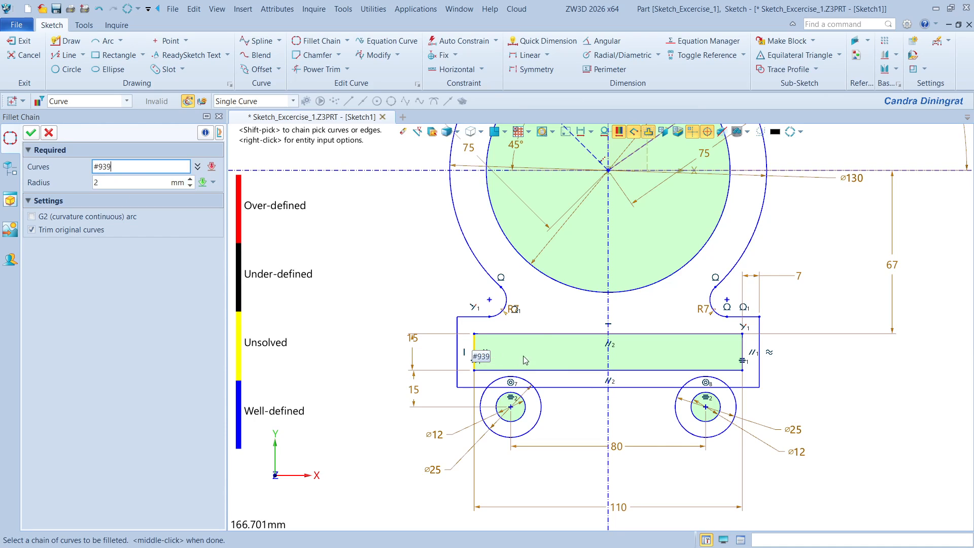
left_click(549, 335)
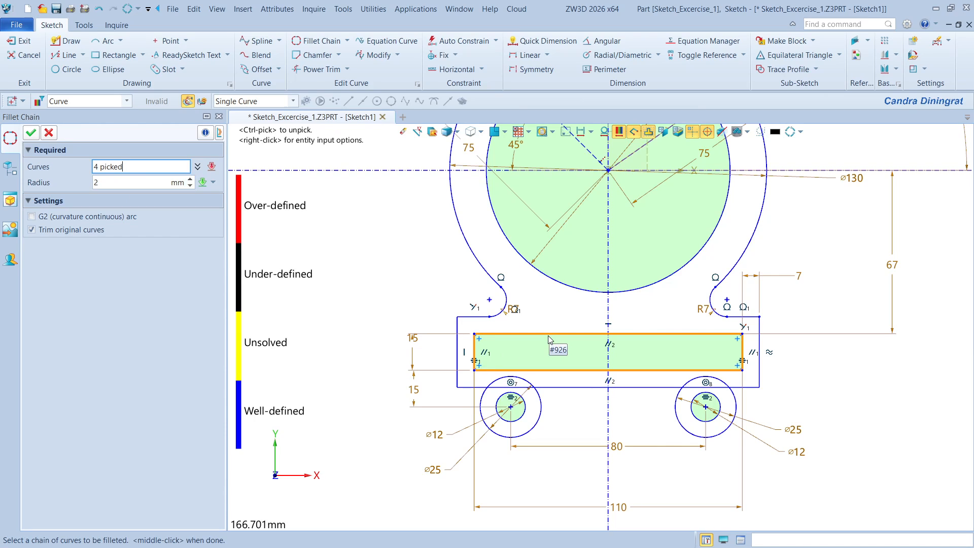
left_click(124, 181)
type("3")
key("Return")
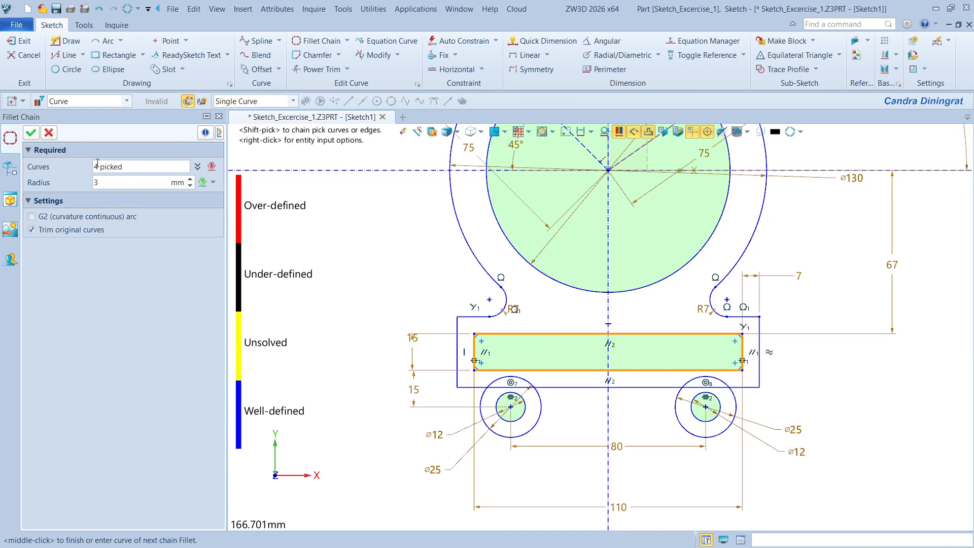
left_click(31, 135)
scroll(496, 371, "up", 4)
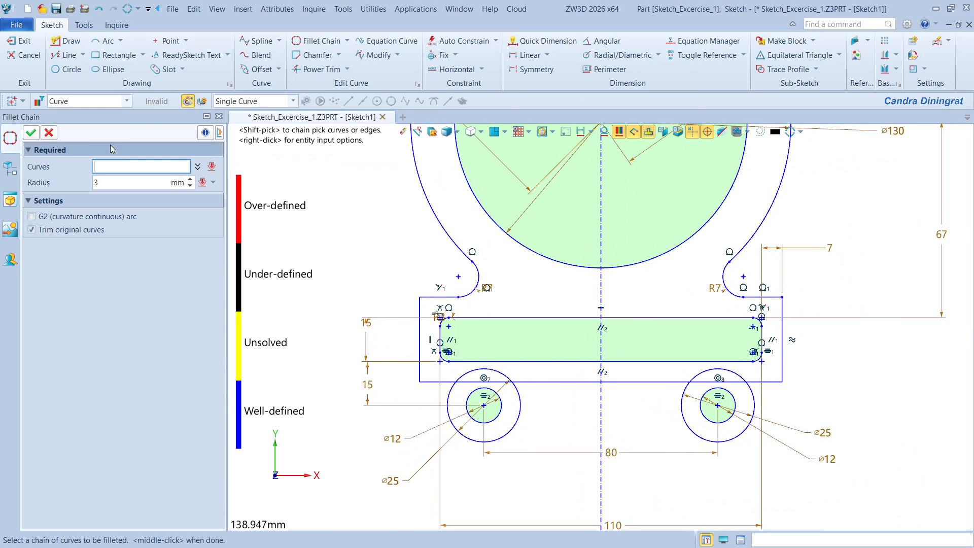
left_click(51, 132)
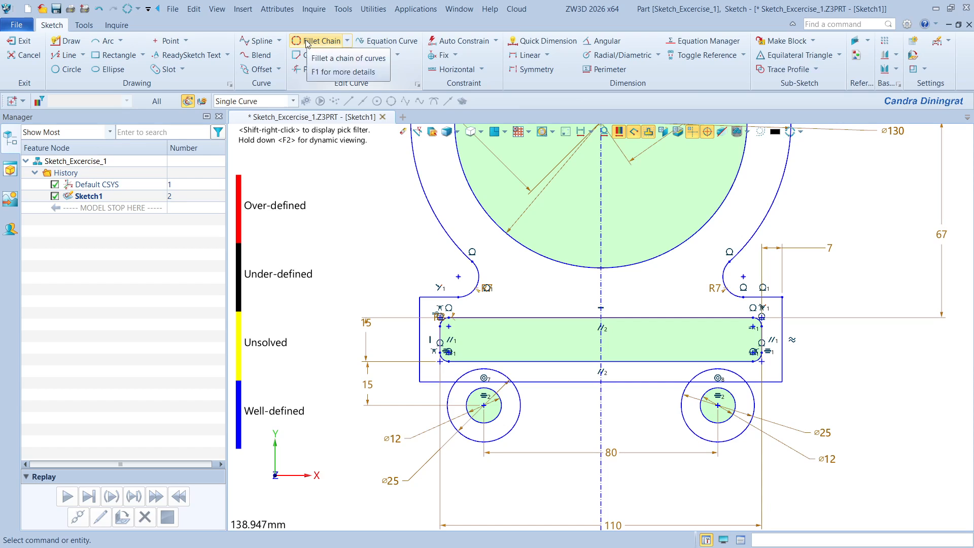
Round the four corners of the outer base outline with a 6 mm Fillet Chain.
left_click(306, 42)
left_click(419, 329)
left_click(442, 382)
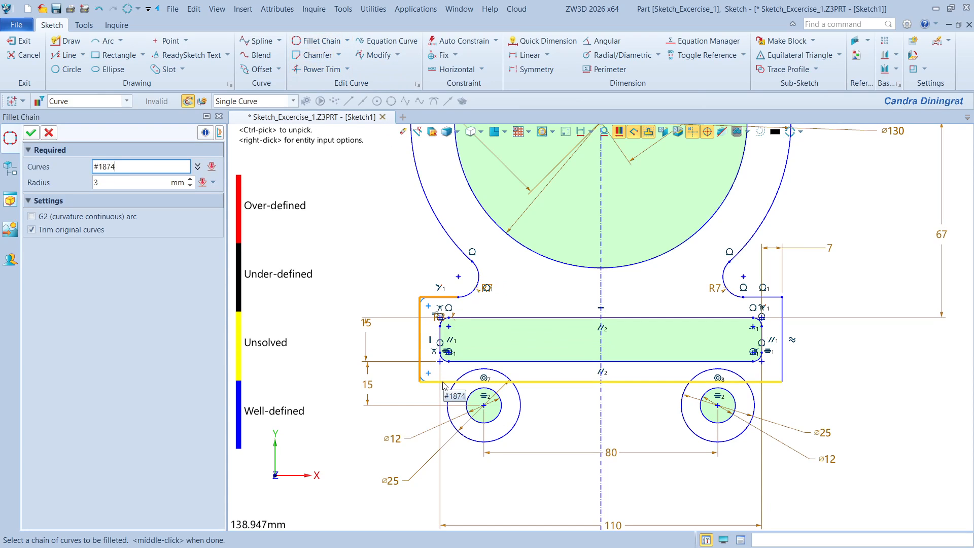
left_click(782, 374)
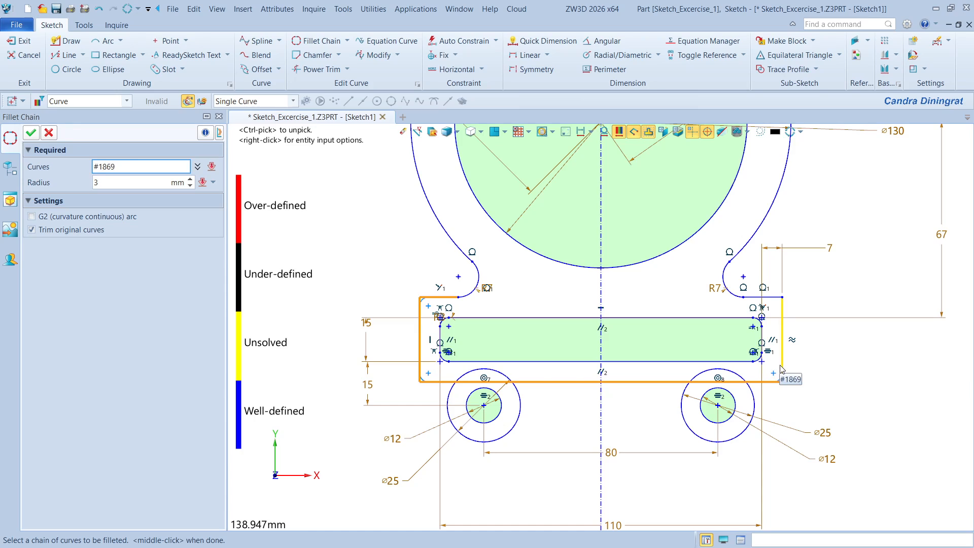
left_click(772, 298)
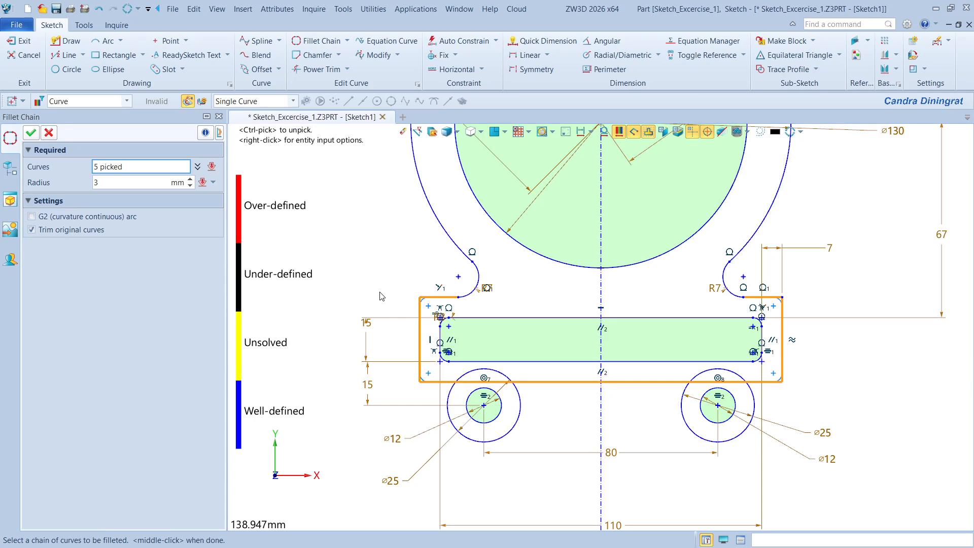
left_click(126, 183)
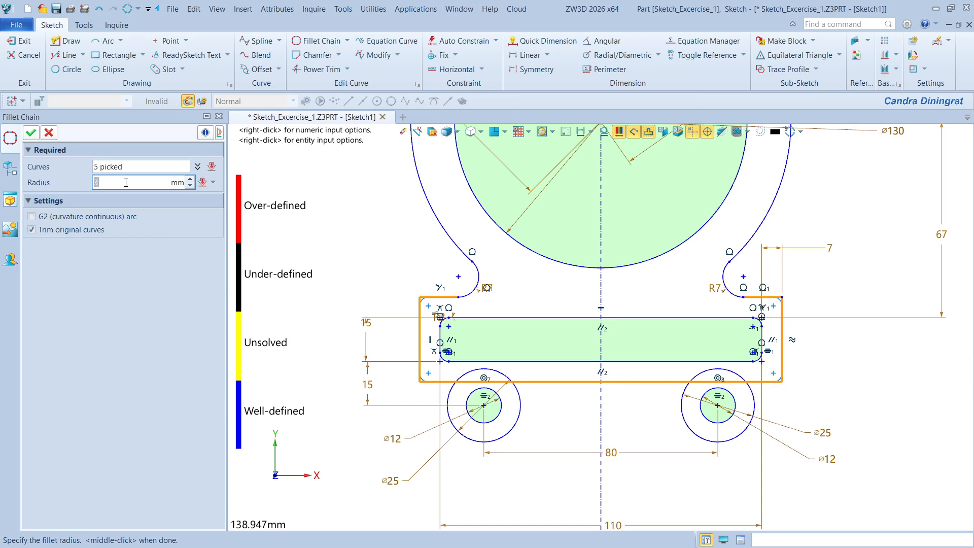
type("6")
key("Return")
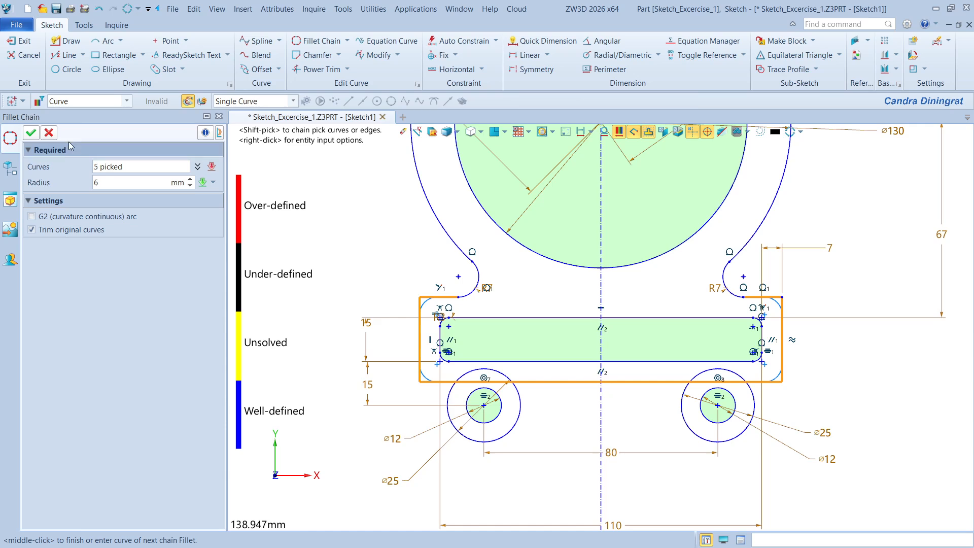
middle_click(307, 229)
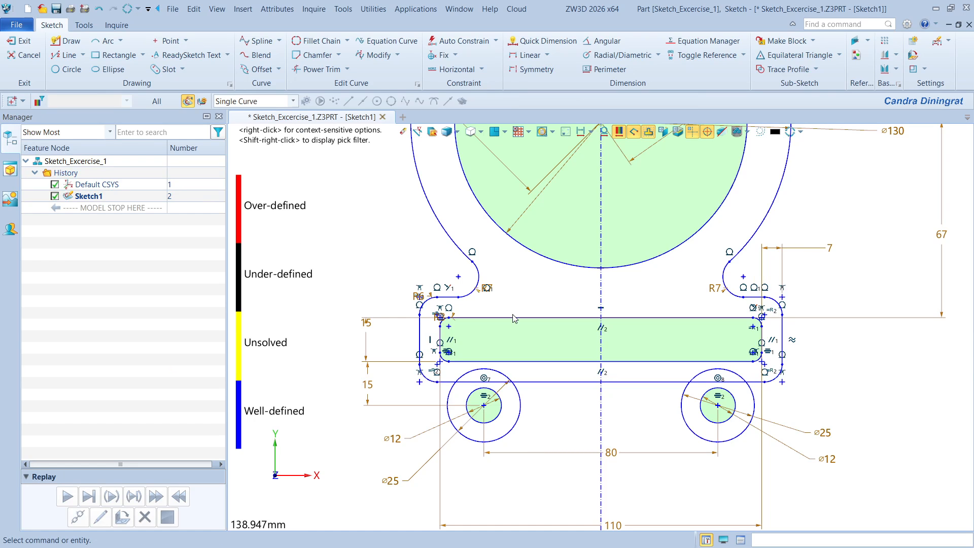
Try a 7 mm No trim fillet between the lower-left 25 mm circle and the outer base's lower edge, cycling through the alternative solutions.
scroll(634, 398, "up", 3)
middle_click_drag(658, 393, 682, 392)
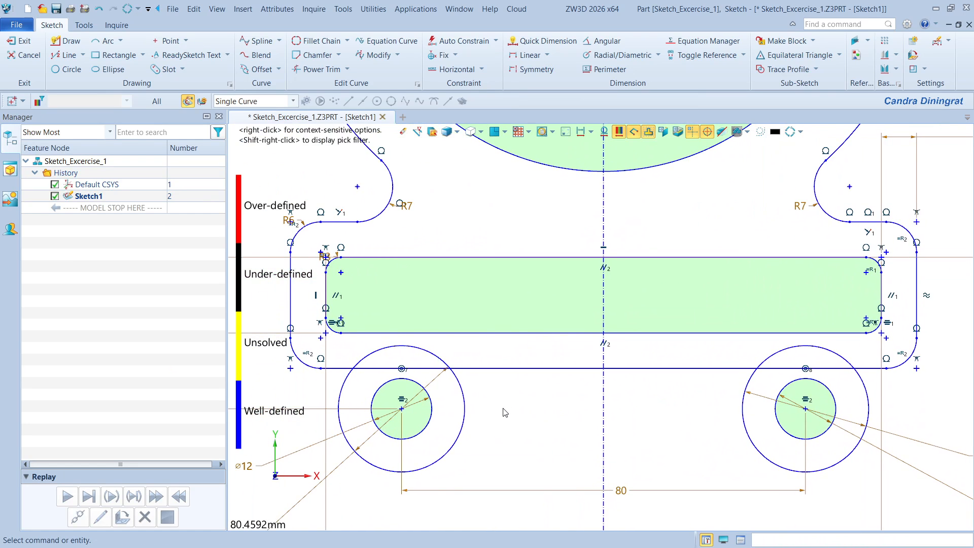
right_click(525, 405)
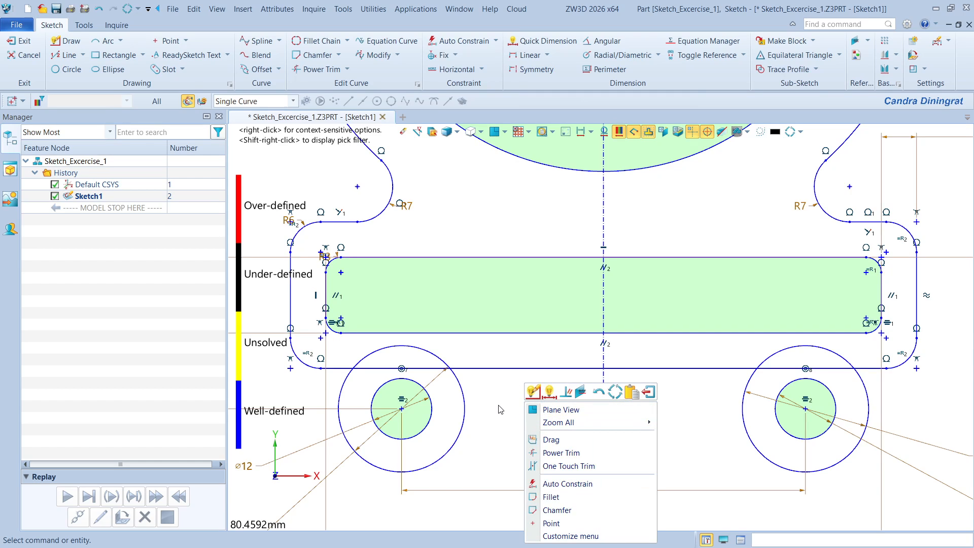
left_click(498, 406)
left_click(352, 38)
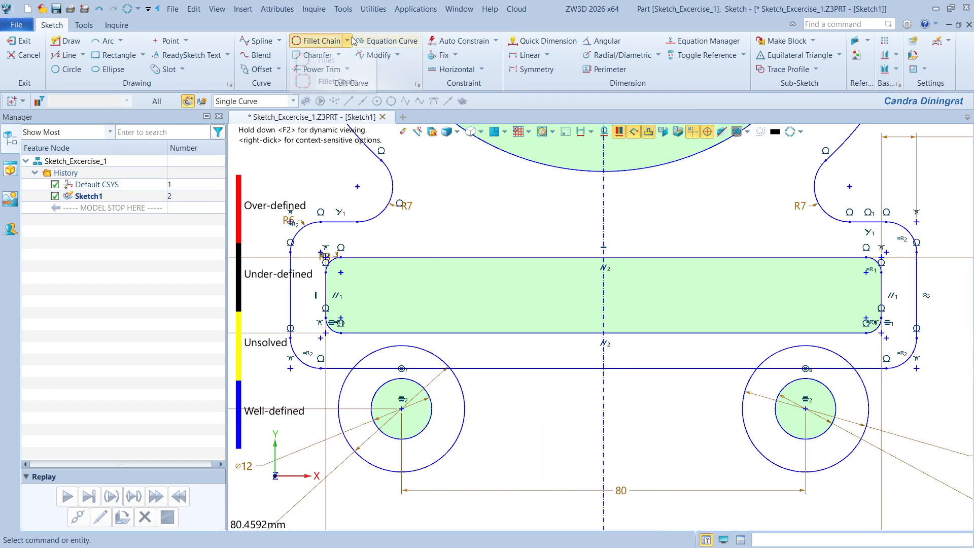
left_click(325, 60)
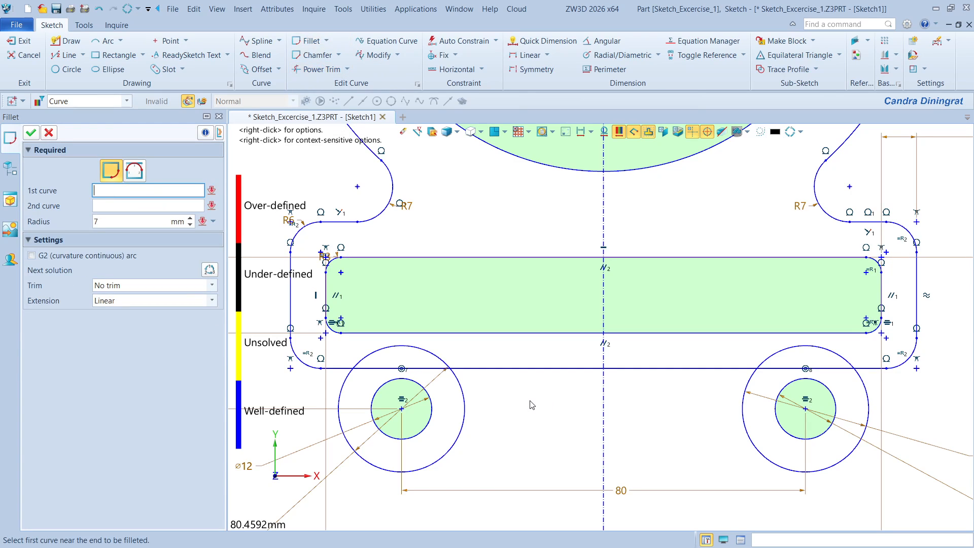
middle_click_drag(531, 404, 571, 407)
left_click(381, 395)
left_click(374, 373)
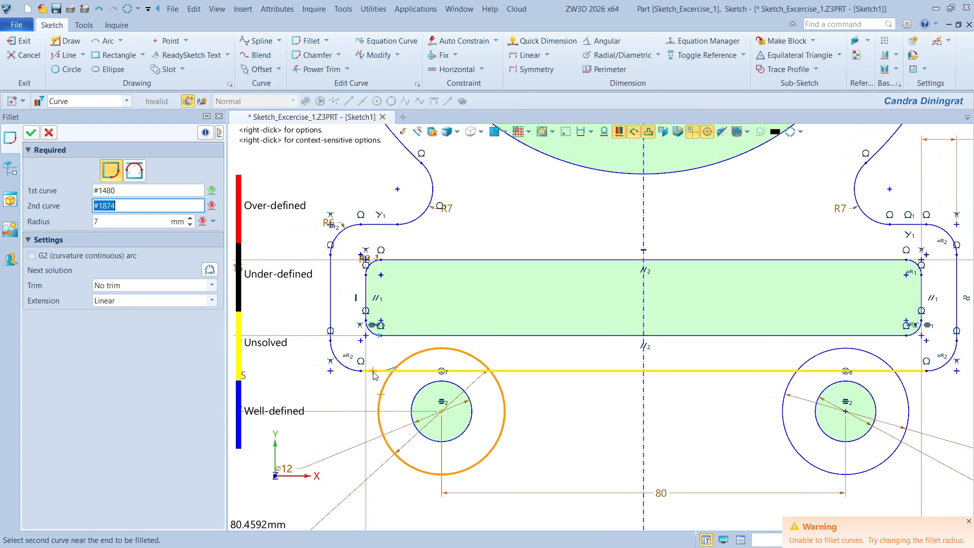
scroll(374, 376, "up", 3)
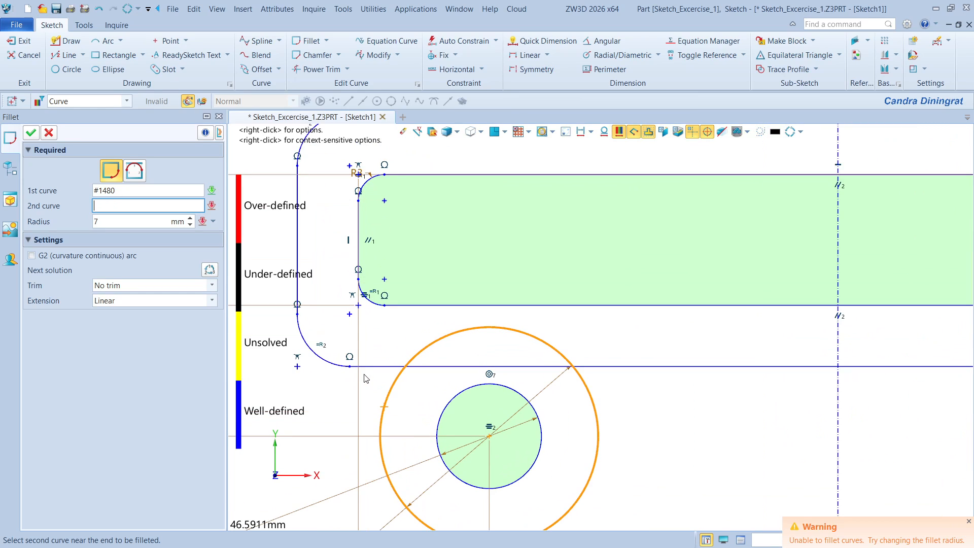
left_click(369, 374)
left_click(210, 272)
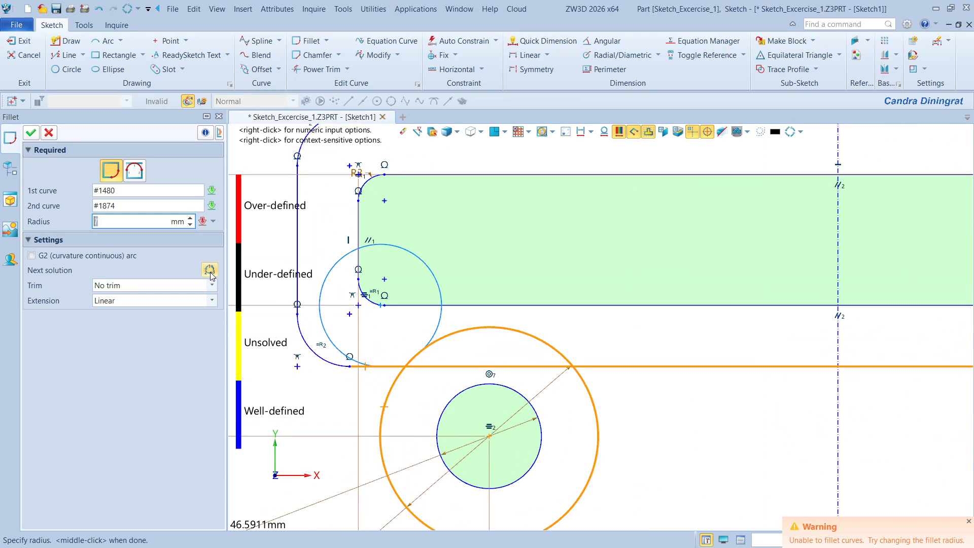
left_click(210, 272)
left_click(210, 272)
left_click(210, 272)
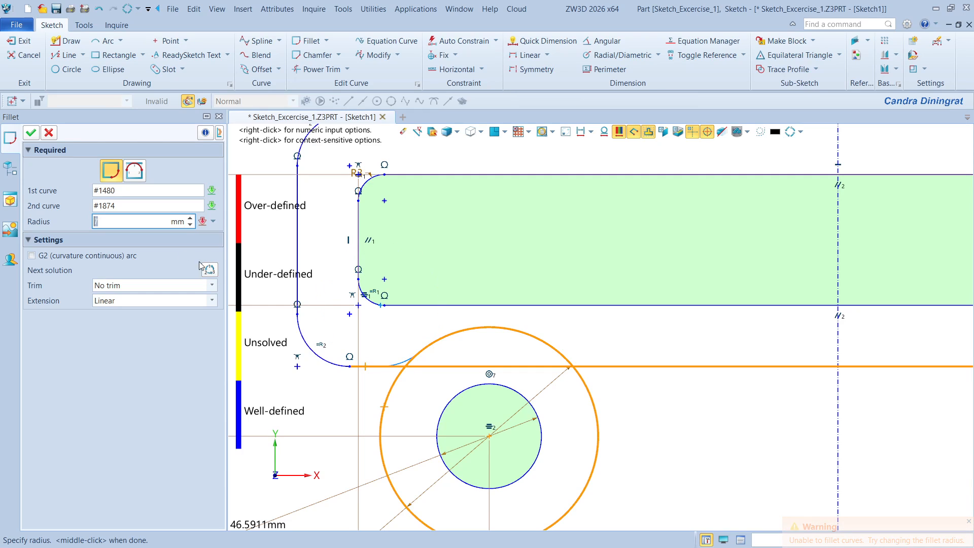
left_click(49, 133)
middle_click_drag(316, 303, 336, 269)
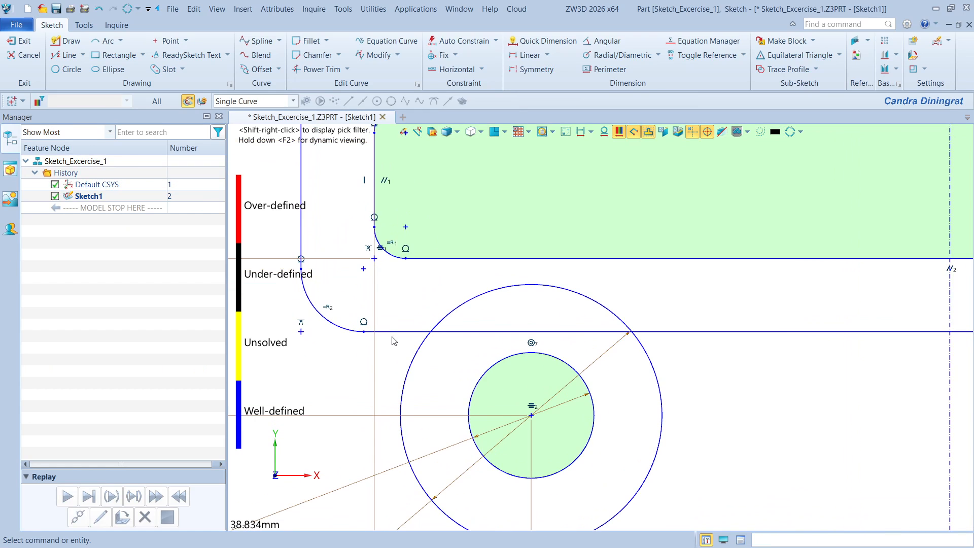
scroll(335, 273, "up", 1)
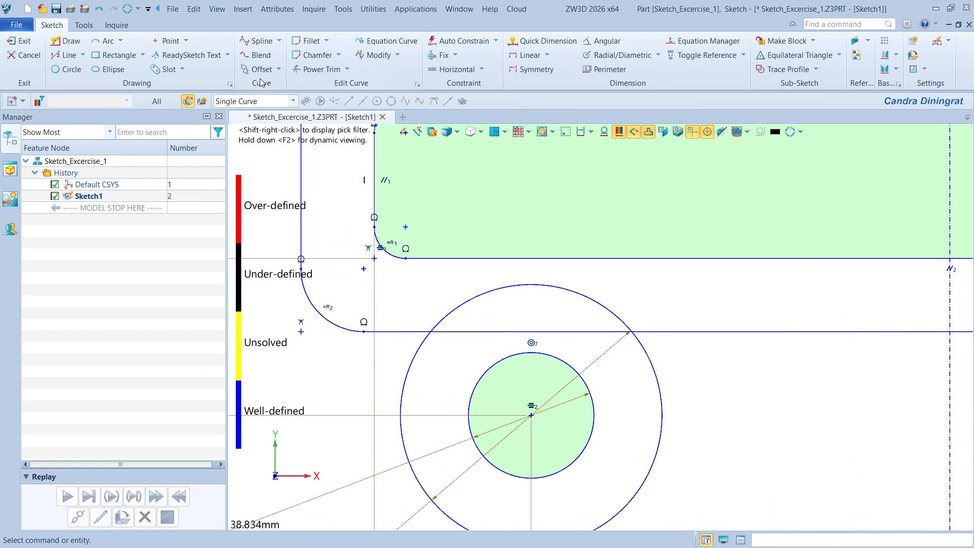
left_click(321, 47)
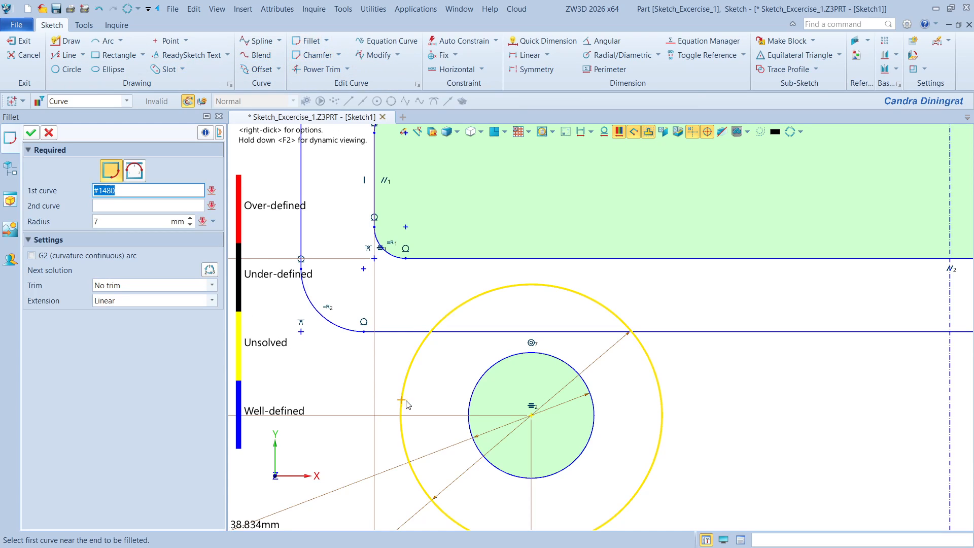
left_click(388, 331)
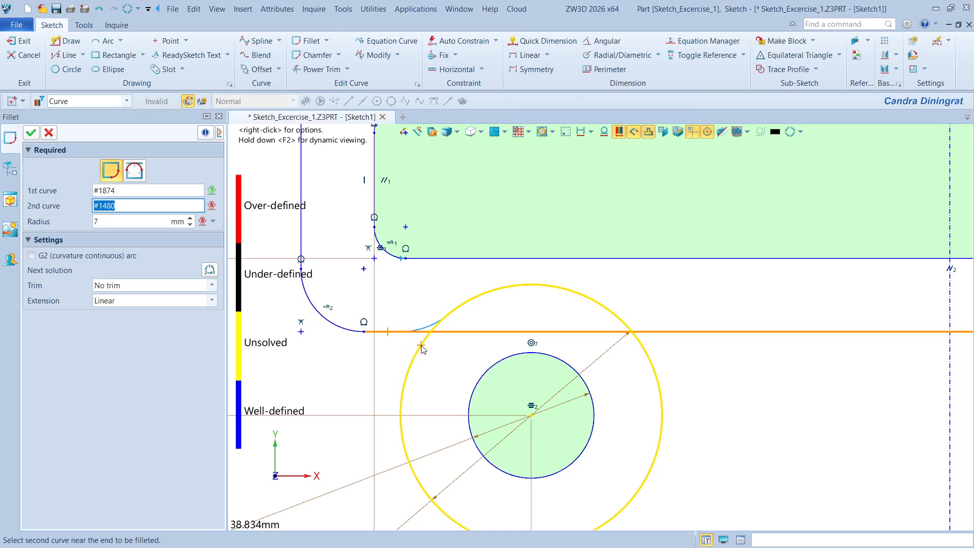
left_click(401, 392)
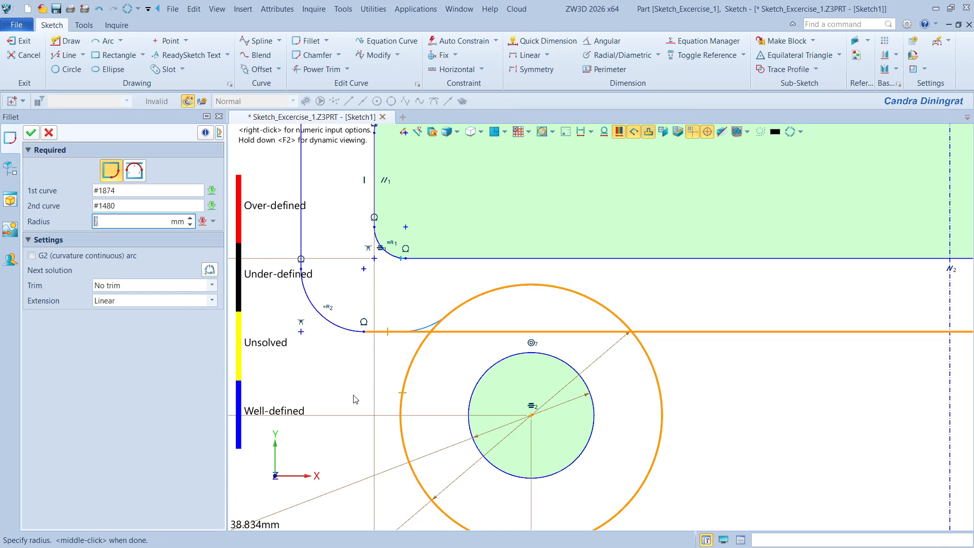
left_click(211, 272)
left_click(48, 133)
left_click(308, 41)
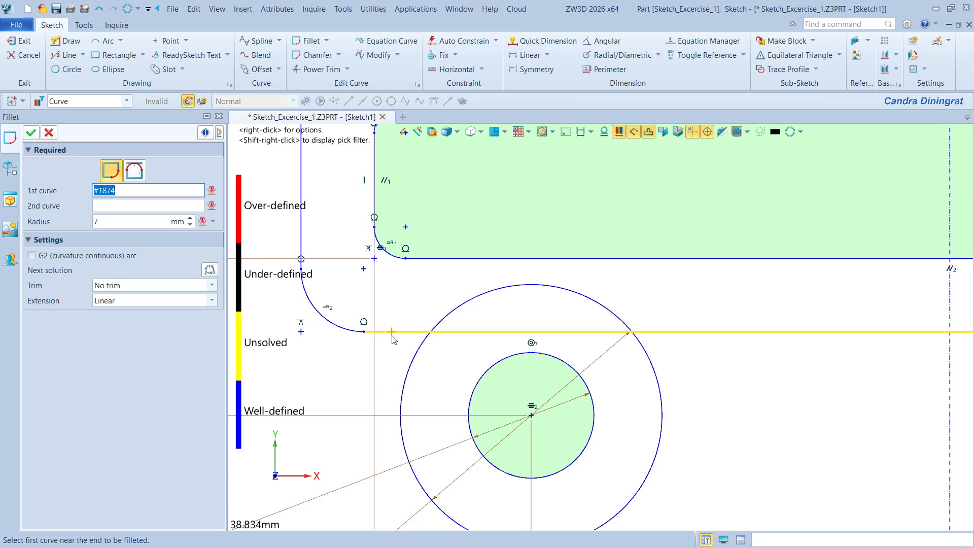
left_click(468, 333)
left_click(404, 393)
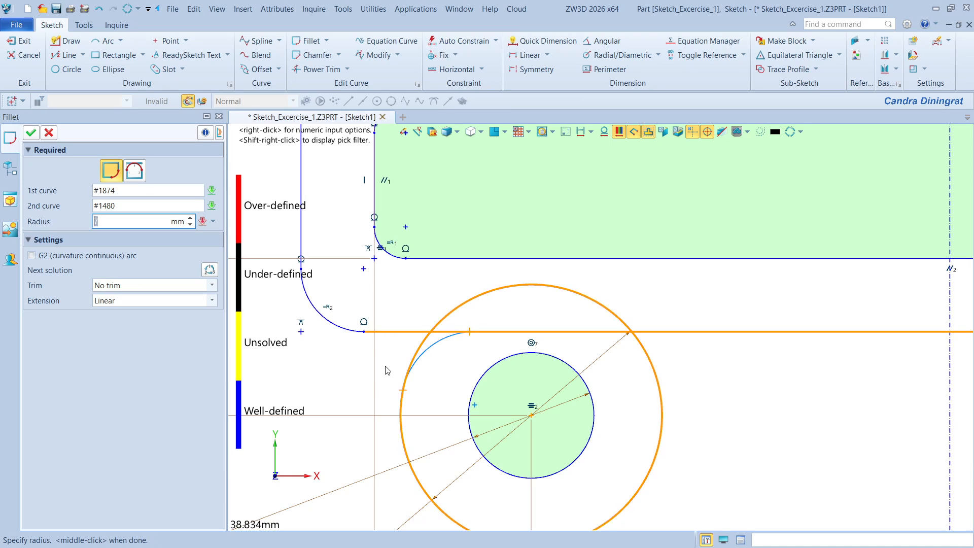
left_click(213, 270)
left_click(212, 270)
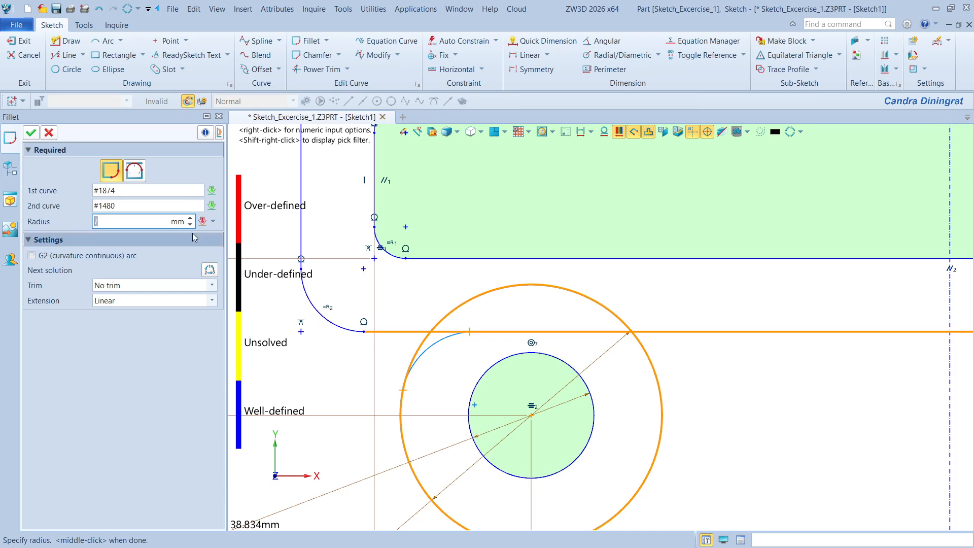
left_click(49, 132)
Set up a 3 mm No trim fillet between the outer base's lower edge and the outer side of the lower-left 25 mm circle.
scroll(443, 359, "up", 2)
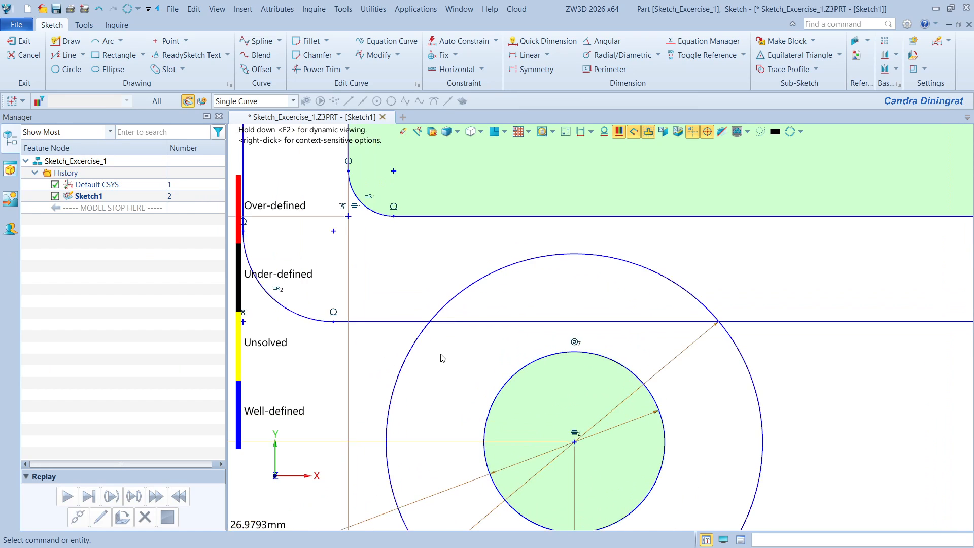
middle_click_drag(380, 330, 429, 308)
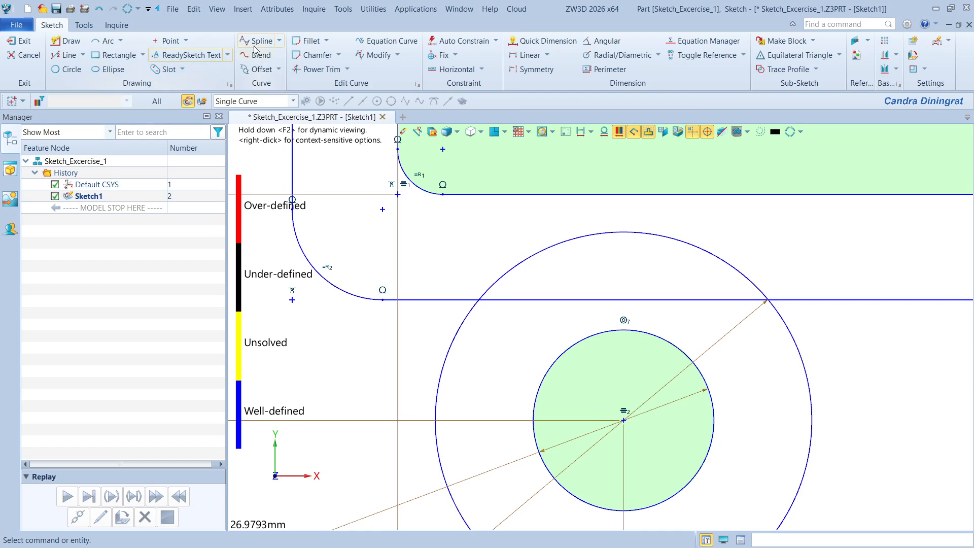
left_click(310, 41)
left_click(105, 220)
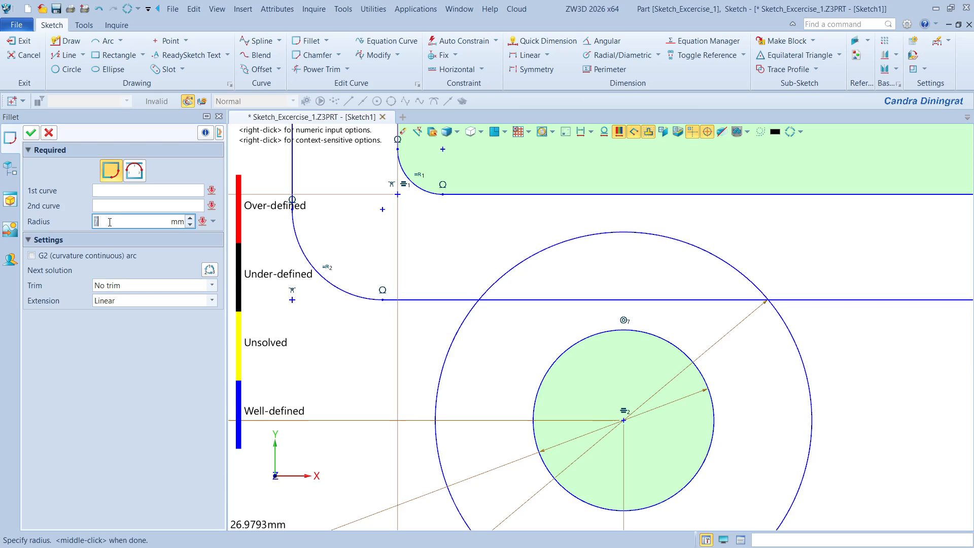
type("3")
left_click(184, 190)
left_click(426, 299)
left_click(456, 334)
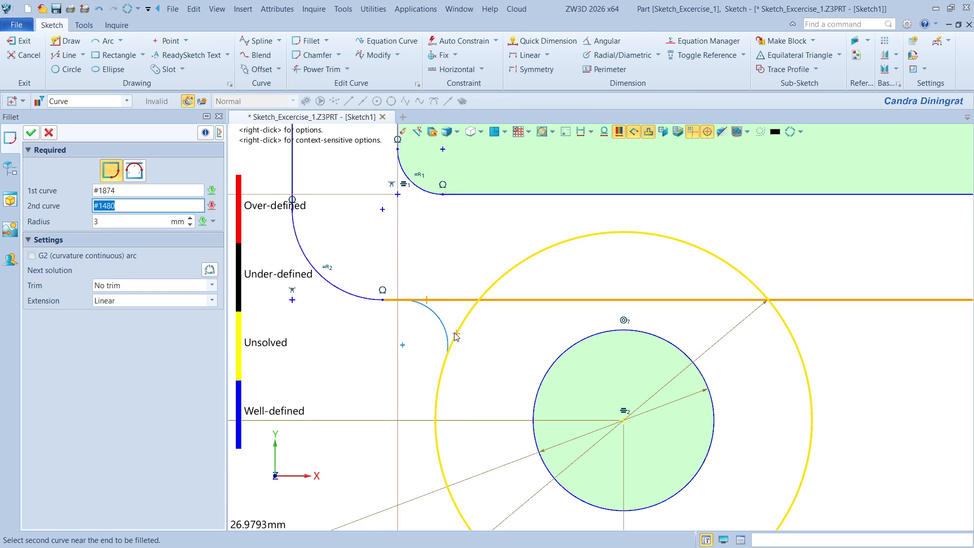
left_click(456, 336)
Set this fillet's radius to 4 mm and create it.
scroll(497, 356, "down", 5)
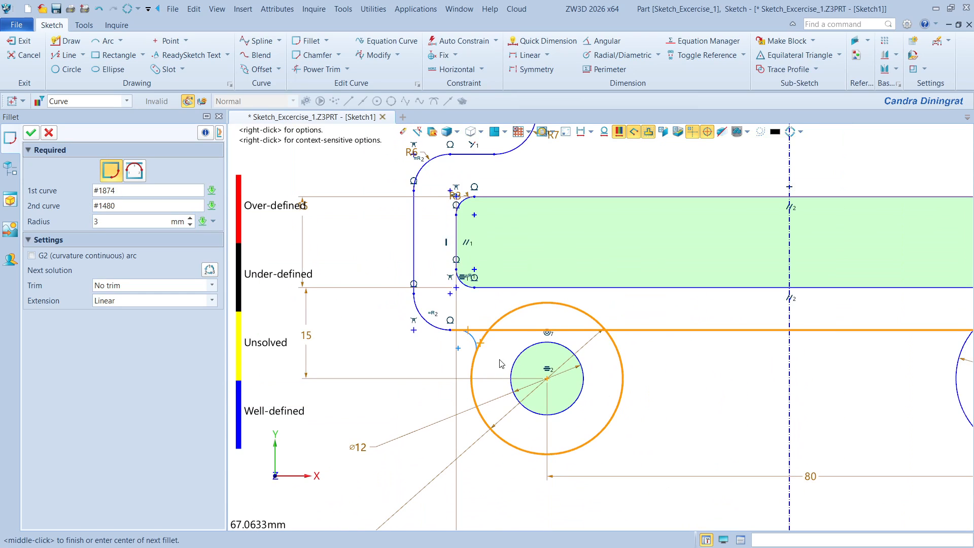
left_click(106, 224)
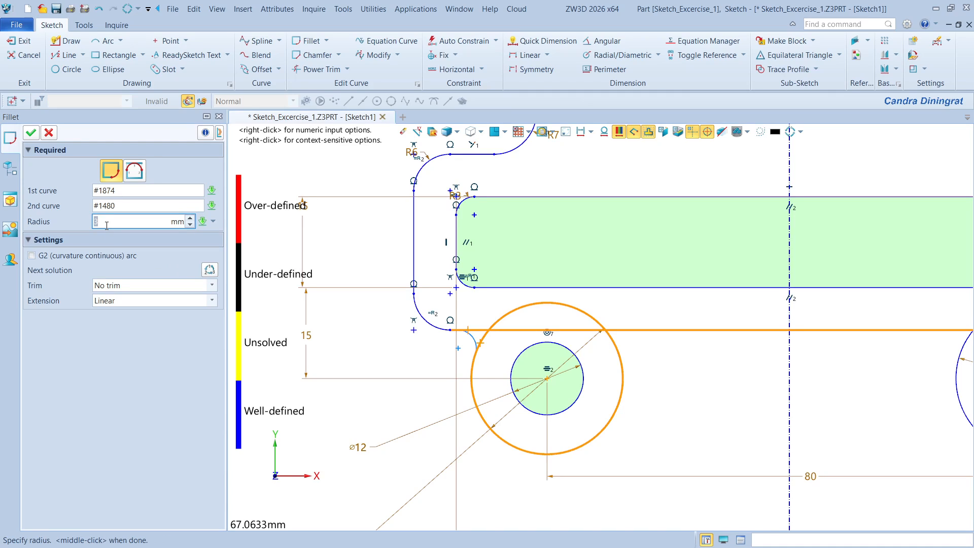
type("4")
key("Return")
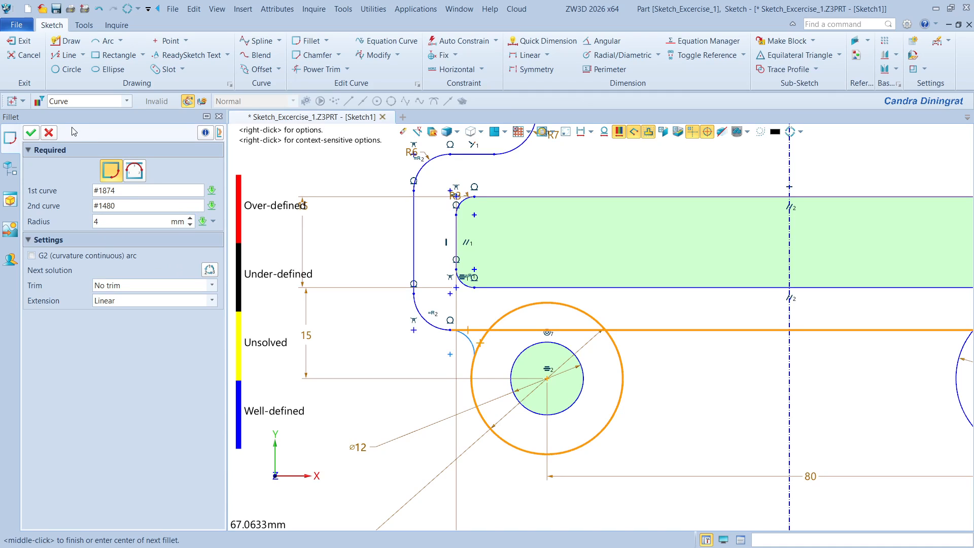
left_click(31, 133)
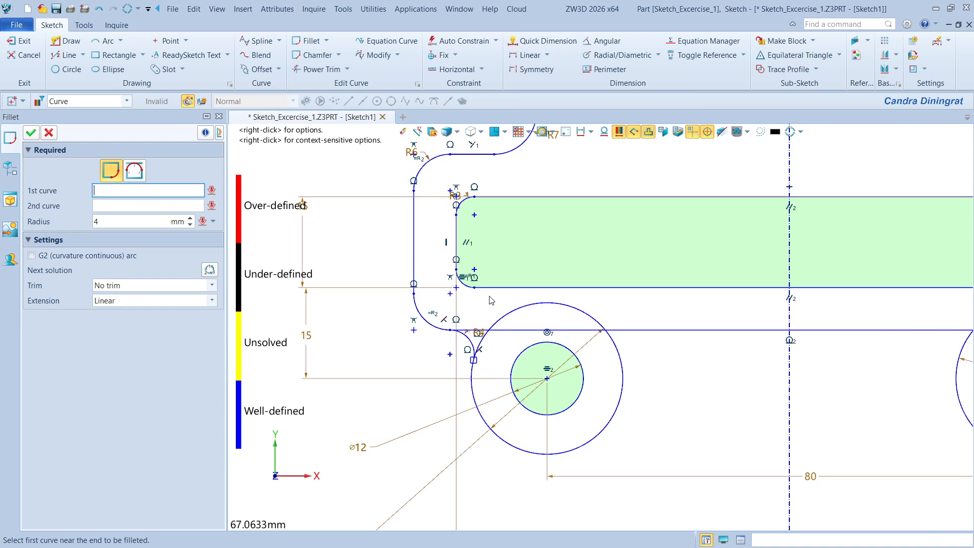
Add 4 mm No trim fillets between the outer base's lower edge and the inward-facing sides of both lower 25 mm circles.
middle_click_drag(702, 385, 643, 362)
left_click(566, 332)
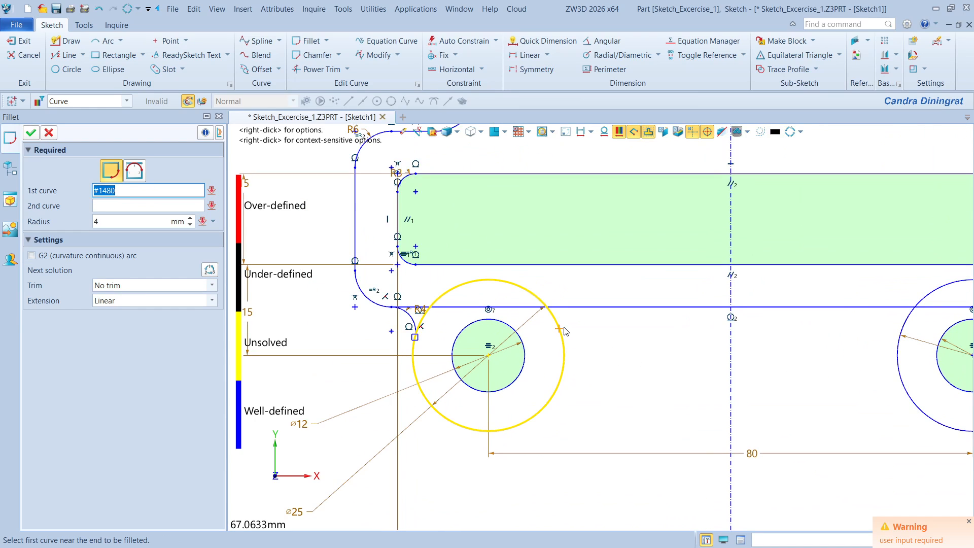
left_click(586, 307)
left_click(31, 133)
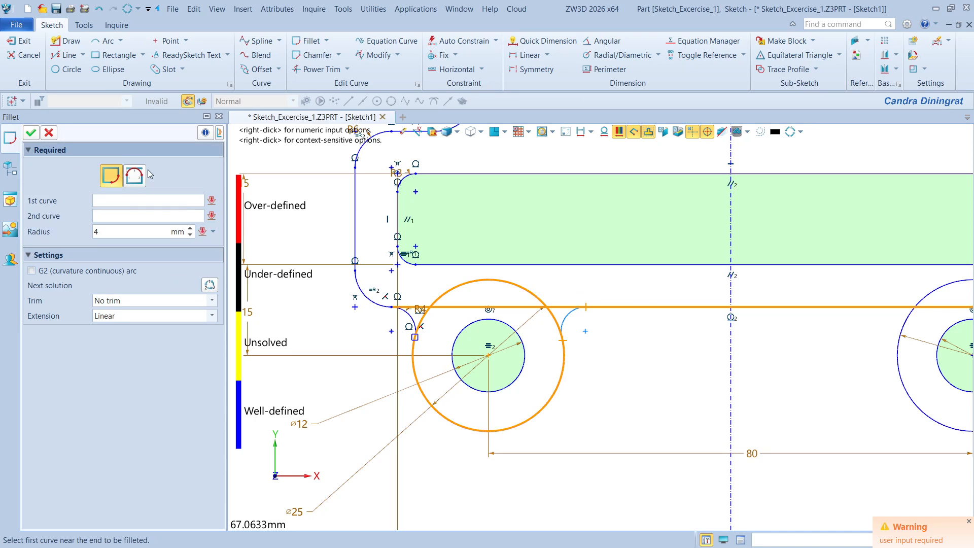
middle_click_drag(678, 363, 526, 375)
left_click(754, 343)
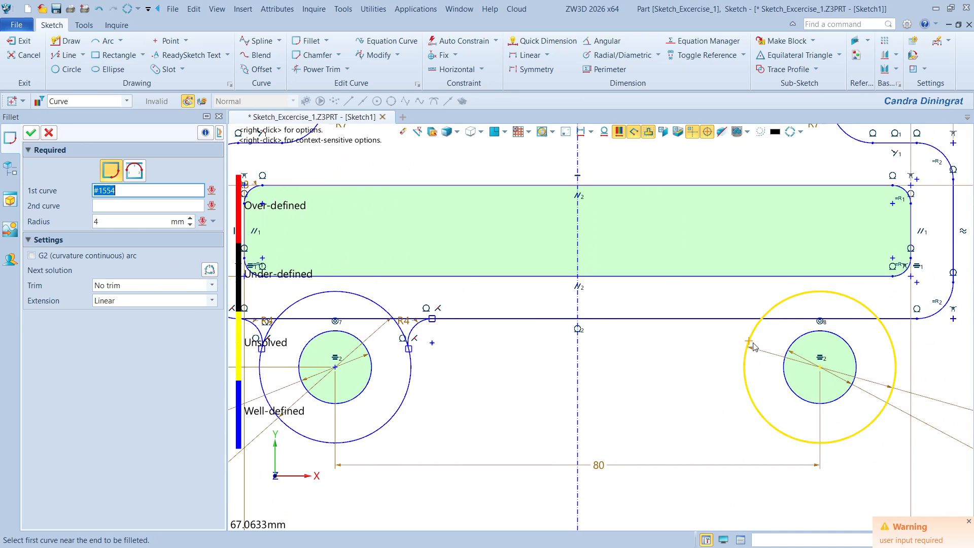
left_click(724, 320)
left_click(31, 133)
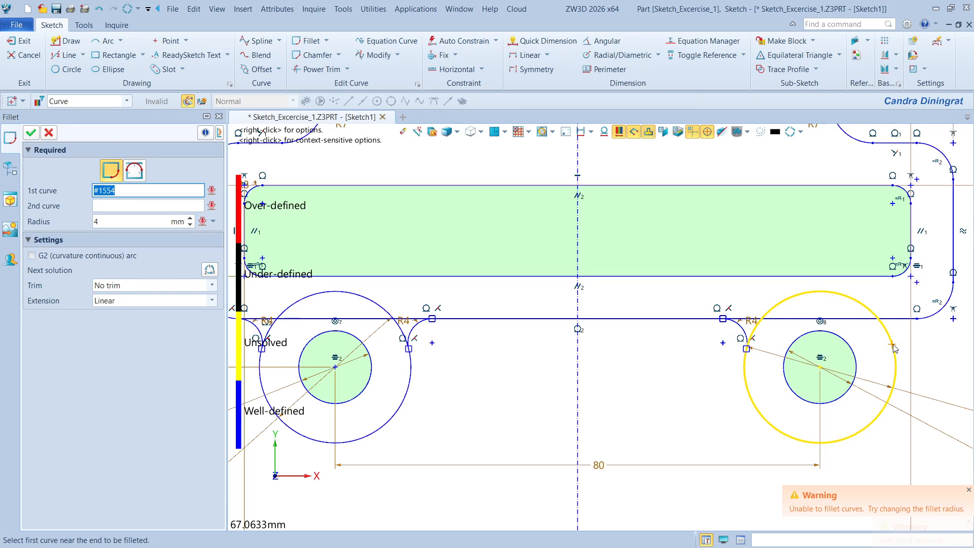
Add a 4 mm No trim fillet between the outer side of the lower-right 25 mm circle and the outer base's lower edge, and end the Fillet command.
left_click(890, 337)
left_click(906, 323)
scroll(906, 322, "up", 8)
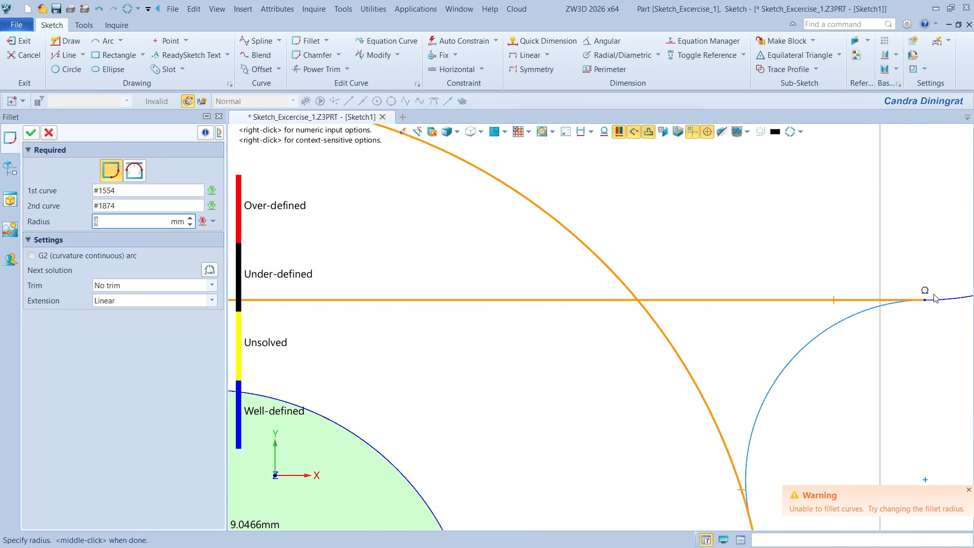
left_click(32, 134)
scroll(723, 318, "down", 6)
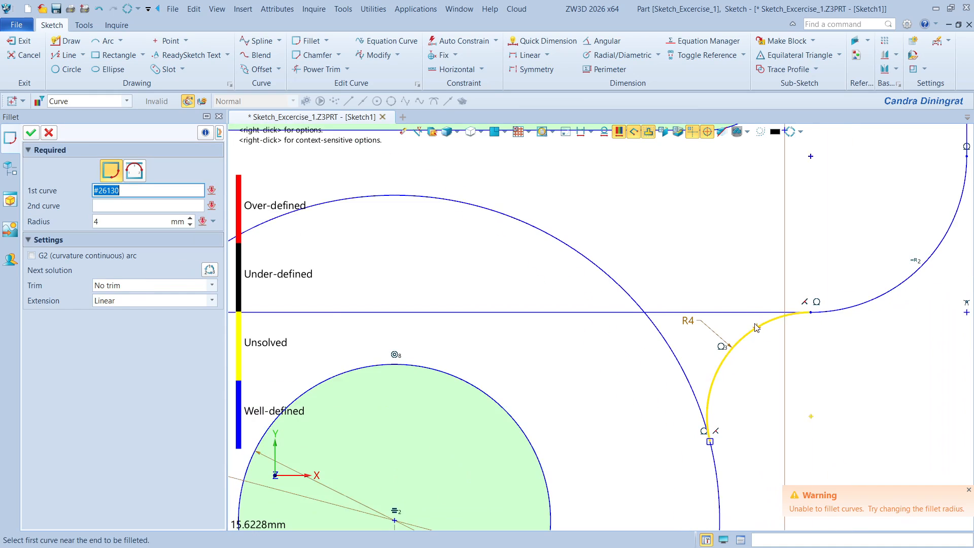
scroll(791, 326, "up", 4)
scroll(789, 315, "down", 8)
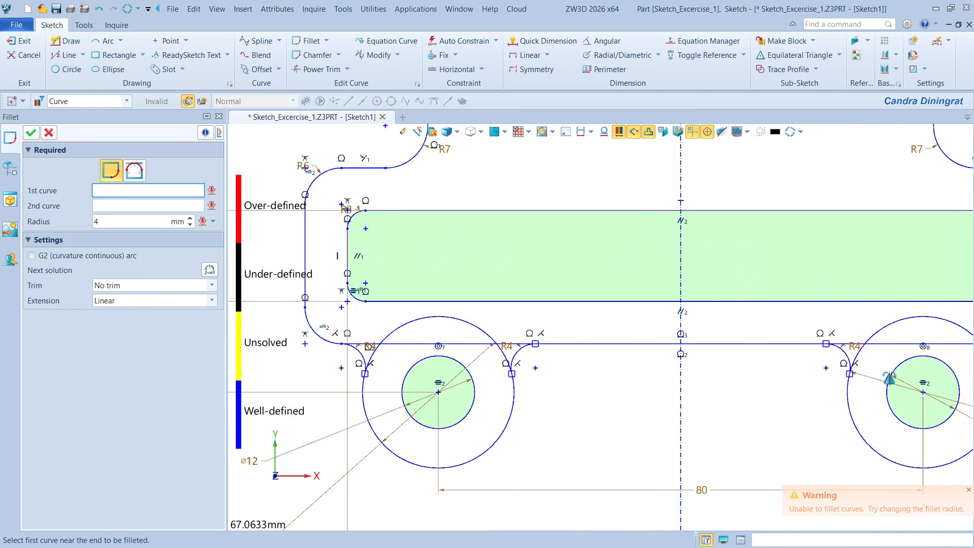
scroll(470, 341, "up", 6)
scroll(470, 338, "up", 2)
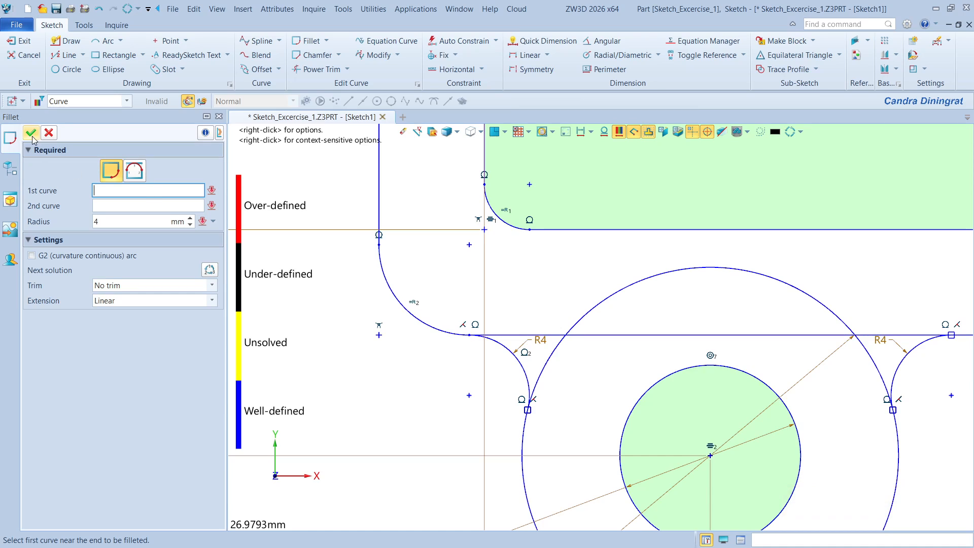
left_click(49, 134)
Set the radius dimensions of both fillets beside the lower-left 25 mm circle to 3 mm.
double_click(534, 341)
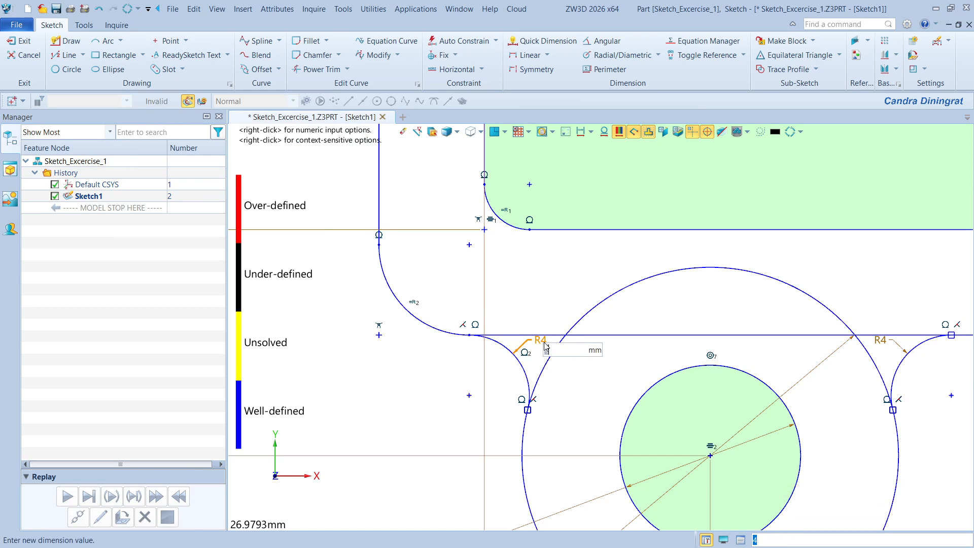
type("3")
key("Return")
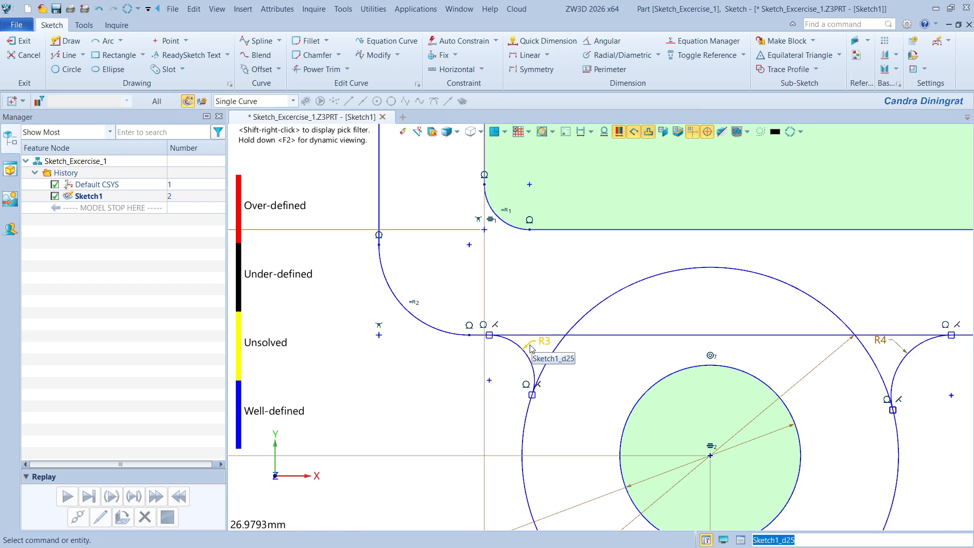
scroll(506, 350, "down", 3)
middle_click_drag(559, 388, 508, 381)
scroll(679, 356, "up", 3)
double_click(680, 329)
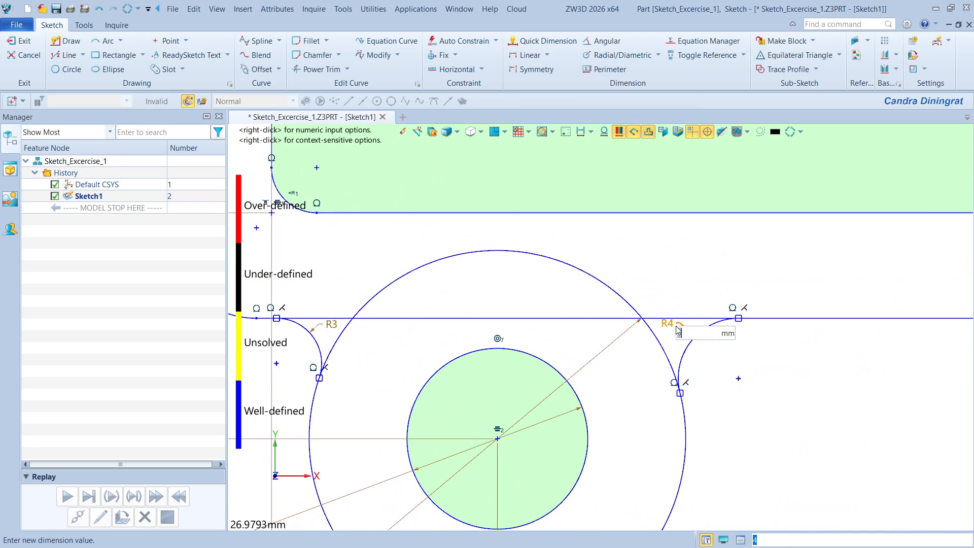
key("Return")
Set the radius dimensions of both fillets beside the lower-right 25 mm circle to 3 mm.
scroll(689, 345, "down", 4)
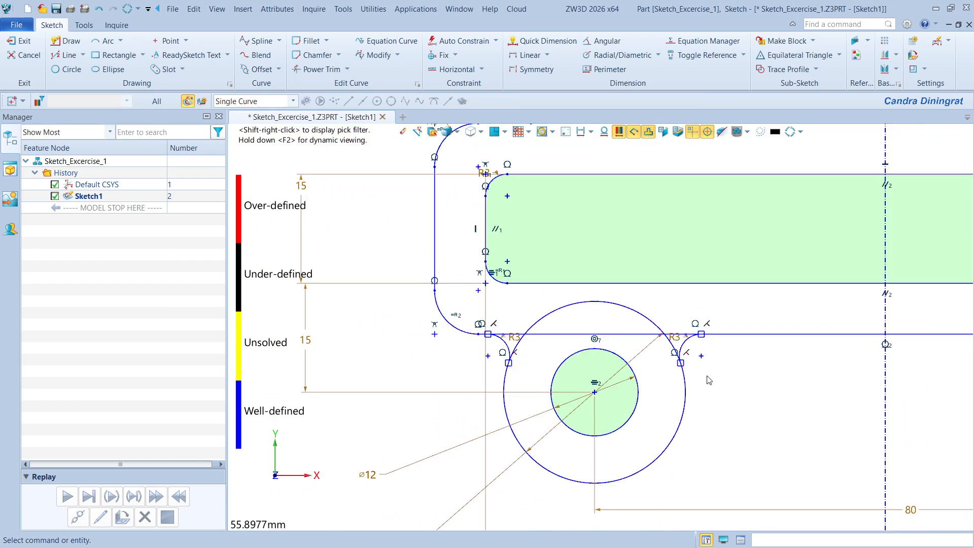
middle_click_drag(733, 380, 468, 352)
scroll(833, 314, "up", 2)
double_click(832, 311)
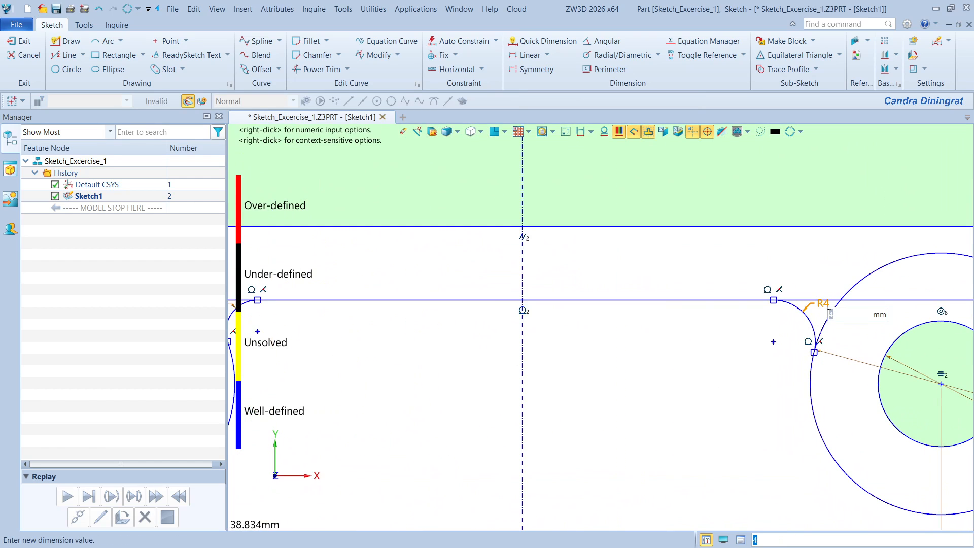
key("Return")
scroll(730, 339, "down", 2)
middle_click_drag(732, 341, 391, 411)
scroll(603, 399, "up", 5)
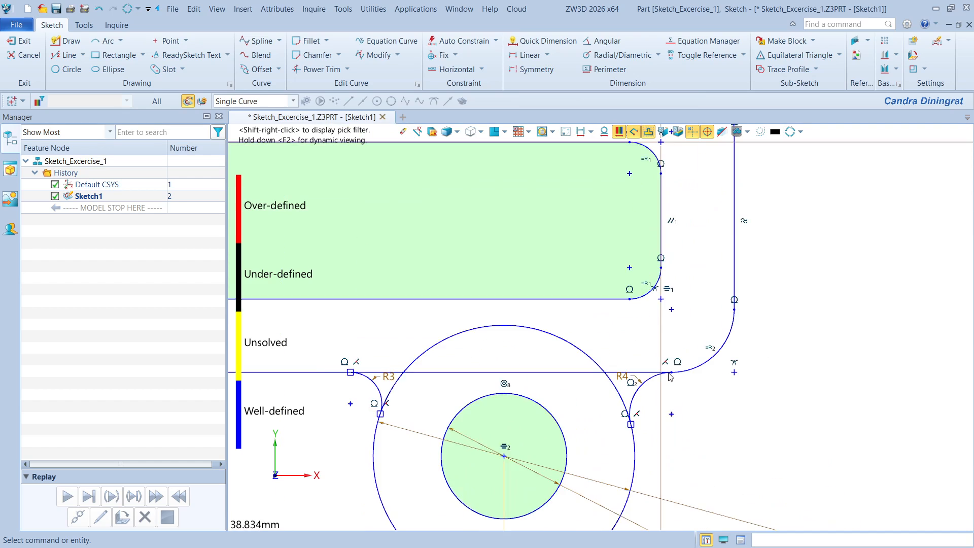
double_click(639, 363)
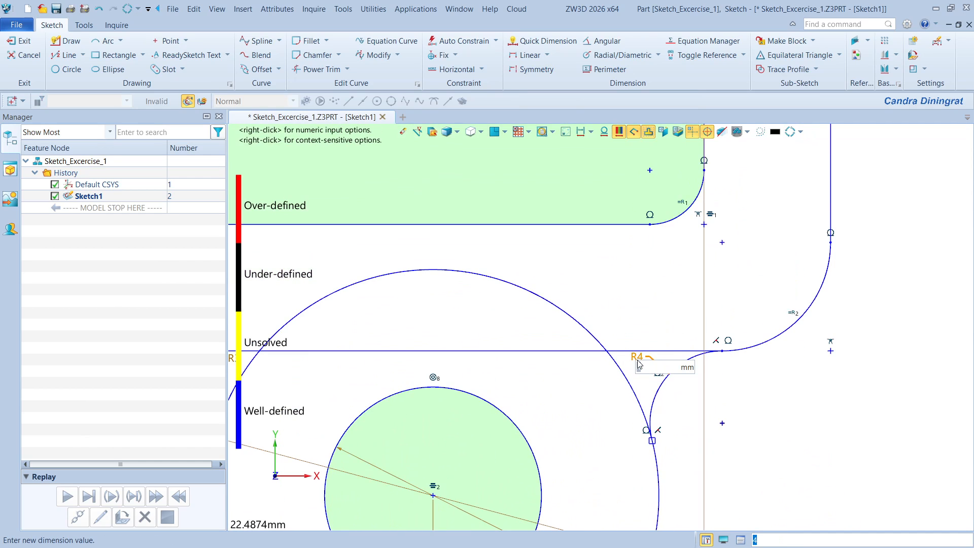
type("3")
key("Return")
Power Trim the upper arcs of both lower 25 mm circles and the base edge segments between their 3 mm fillets.
scroll(660, 367, "down", 3)
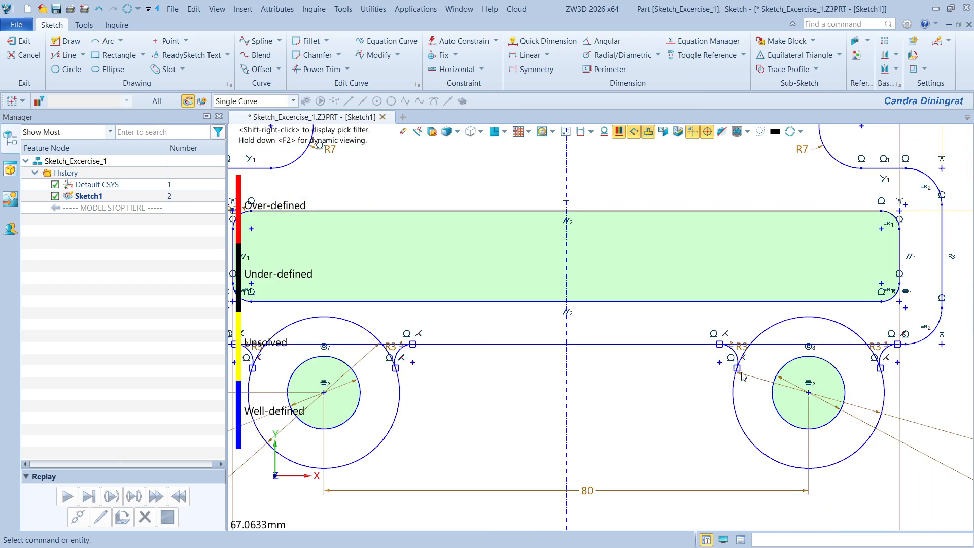
mouse_move(576, 391)
middle_mouse_down()
mouse_move(629, 398)
mouse_move(573, 406)
middle_mouse_up()
right_click(579, 390)
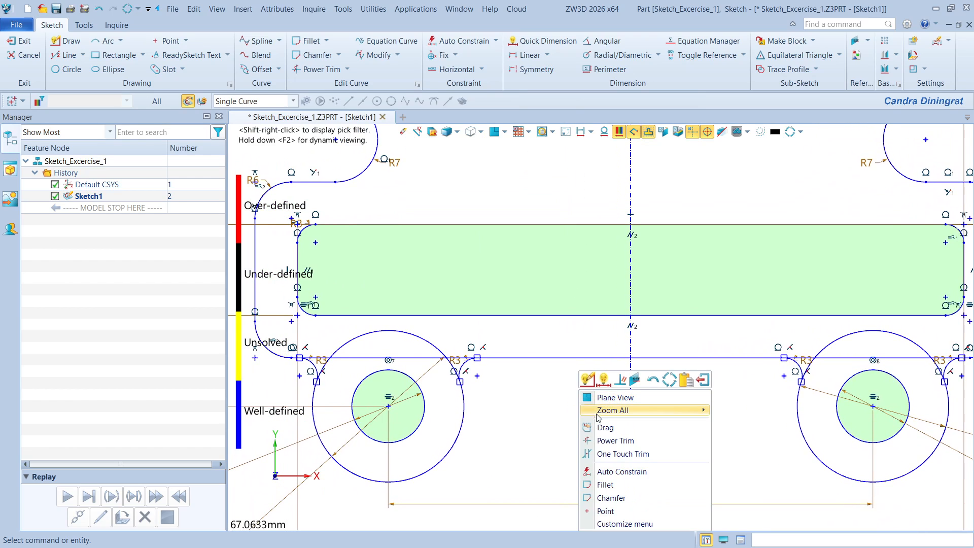
left_click(614, 441)
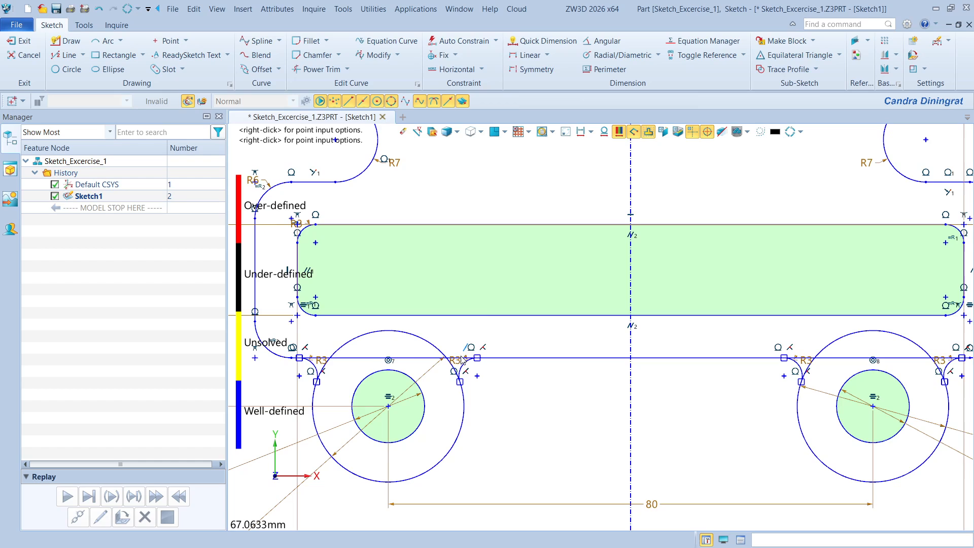
mouse_move(466, 346)
left_mouse_down()
mouse_move(424, 335)
mouse_move(324, 357)
left_mouse_up()
mouse_move(943, 344)
left_mouse_down()
mouse_move(924, 361)
mouse_move(857, 330)
mouse_move(817, 373)
mouse_move(805, 351)
left_mouse_up()
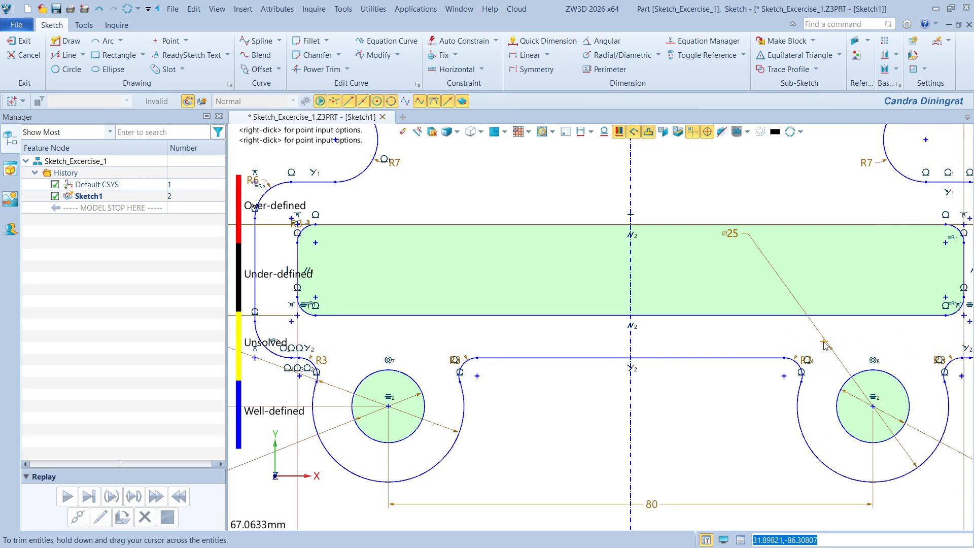
End Power Trim and hide the constraint symbols in the sketch.
key("Escape")
scroll(496, 424, "down", 2)
middle_click_drag(520, 376, 511, 422)
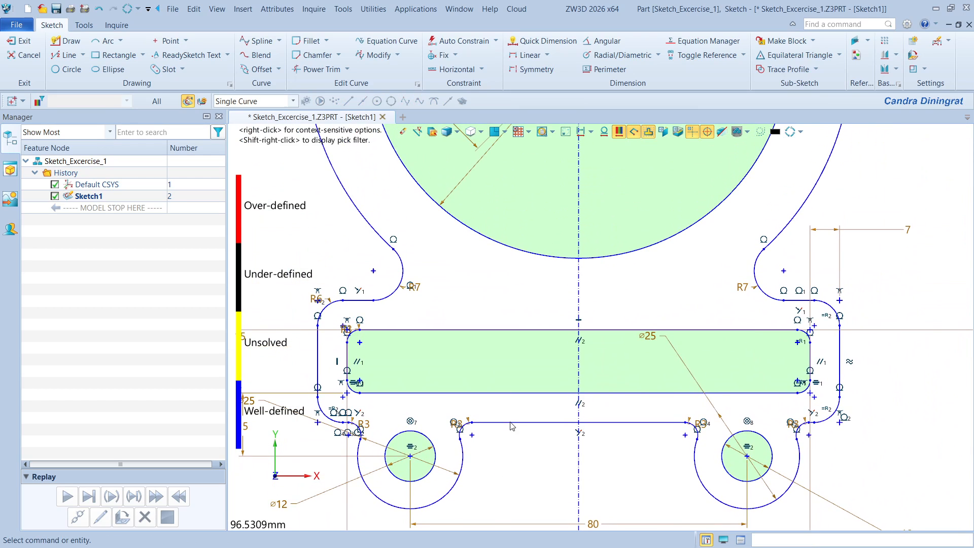
left_click(604, 132)
scroll(660, 287, "down", 2)
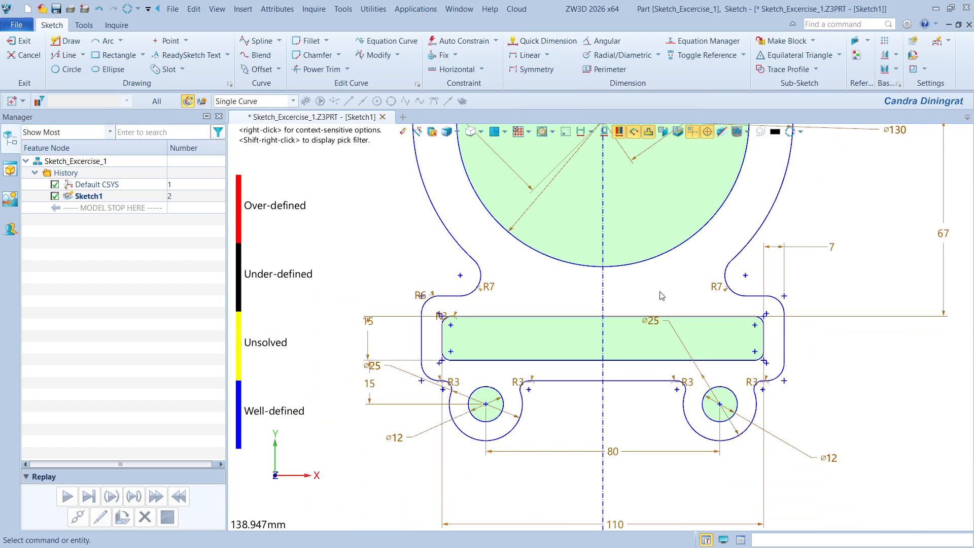
Try a 4 mm Trim both fillet between the upper-left 25 mm circle's upper side and the 130 mm circle, and undo it.
mouse_move(650, 287)
middle_mouse_down()
mouse_move(585, 428)
mouse_move(575, 492)
middle_mouse_up()
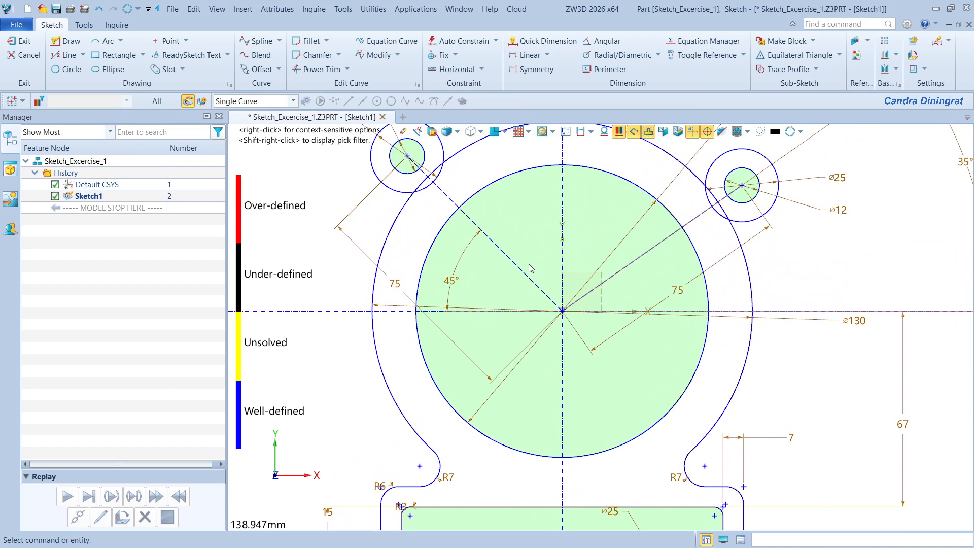
middle_click_drag(531, 291, 545, 345)
scroll(427, 250, "up", 1)
middle_click_drag(498, 274, 498, 287)
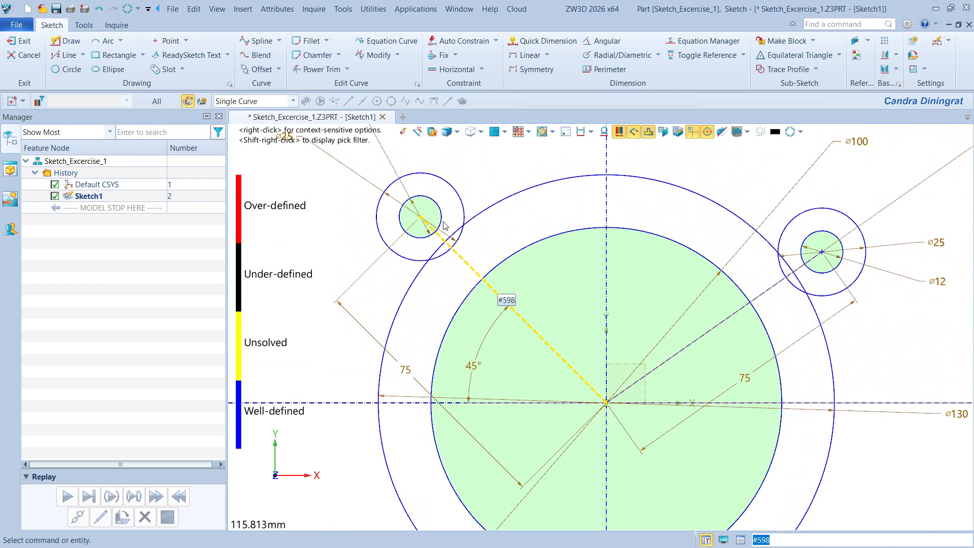
scroll(445, 223, "up", 2)
left_click(309, 40)
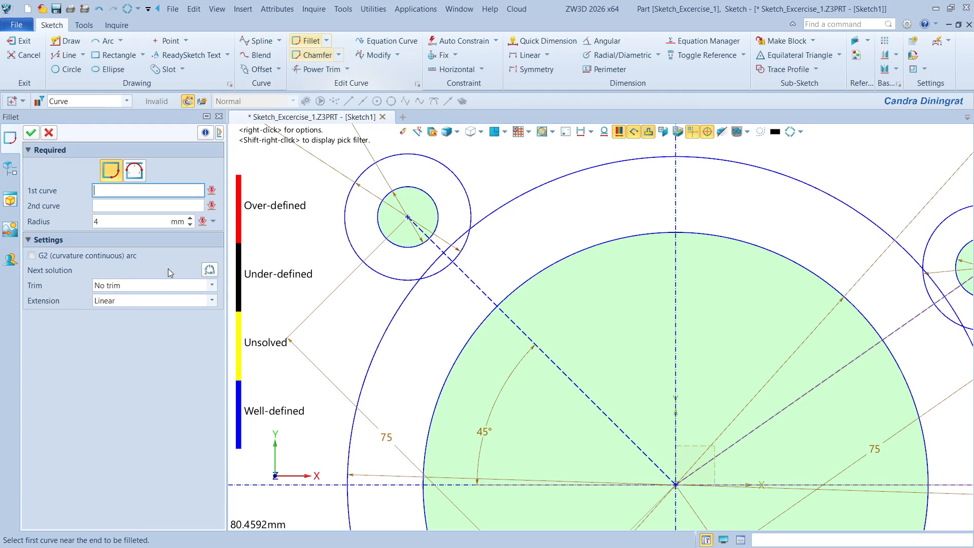
left_click(212, 285)
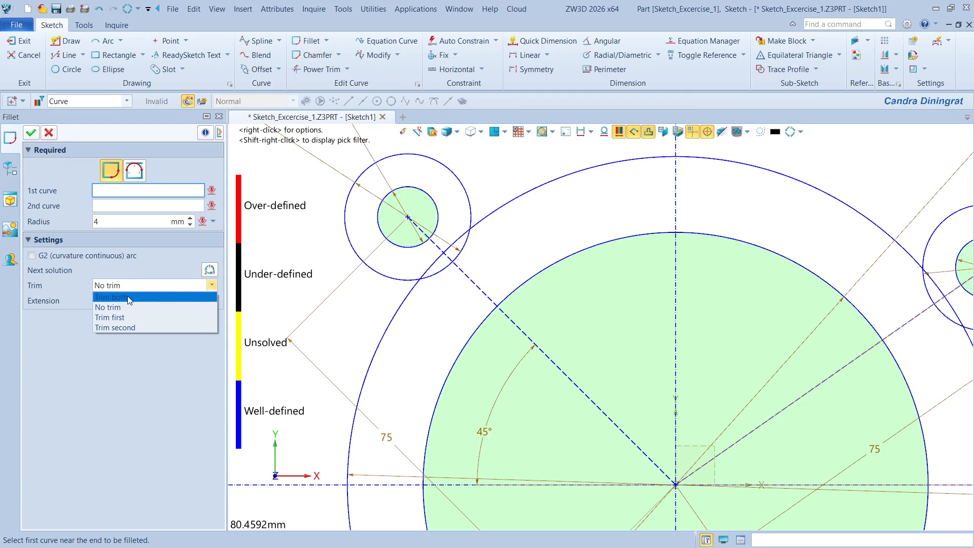
left_click(109, 329)
left_click(470, 187)
left_click(502, 207)
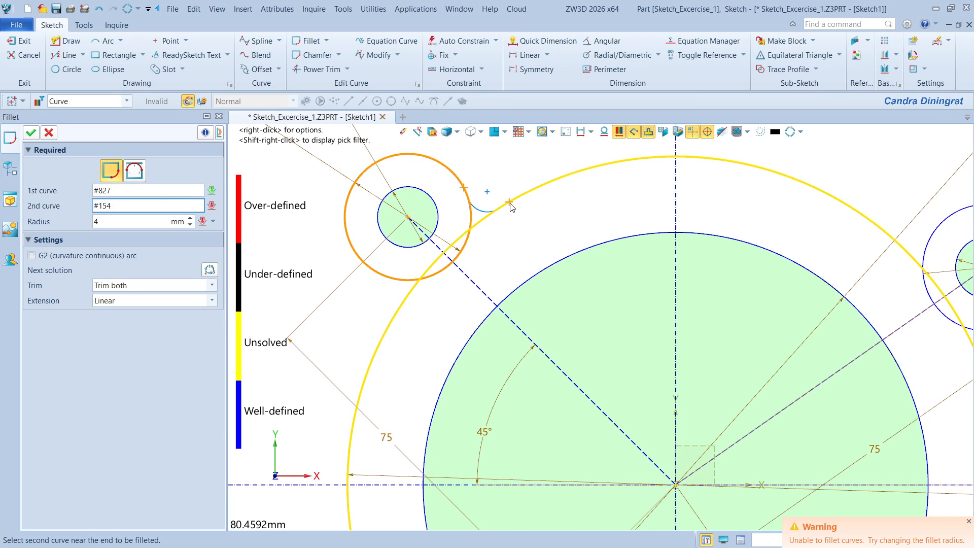
left_click(510, 203)
left_click(30, 133)
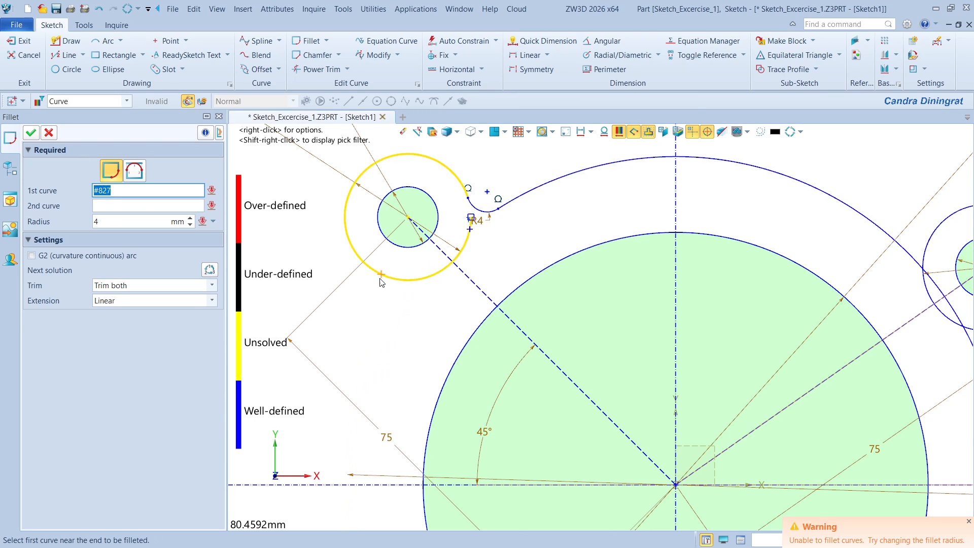
scroll(464, 206, "down", 4)
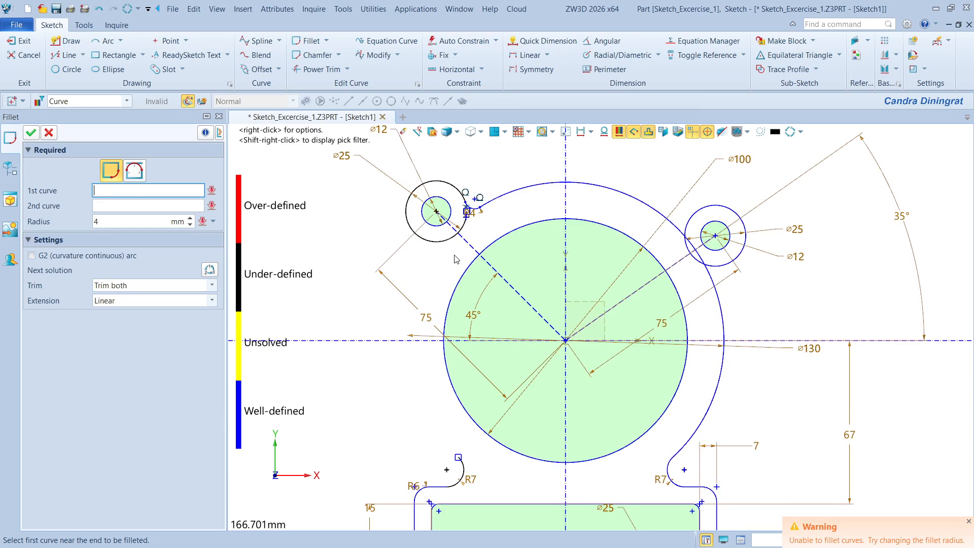
left_click(49, 132)
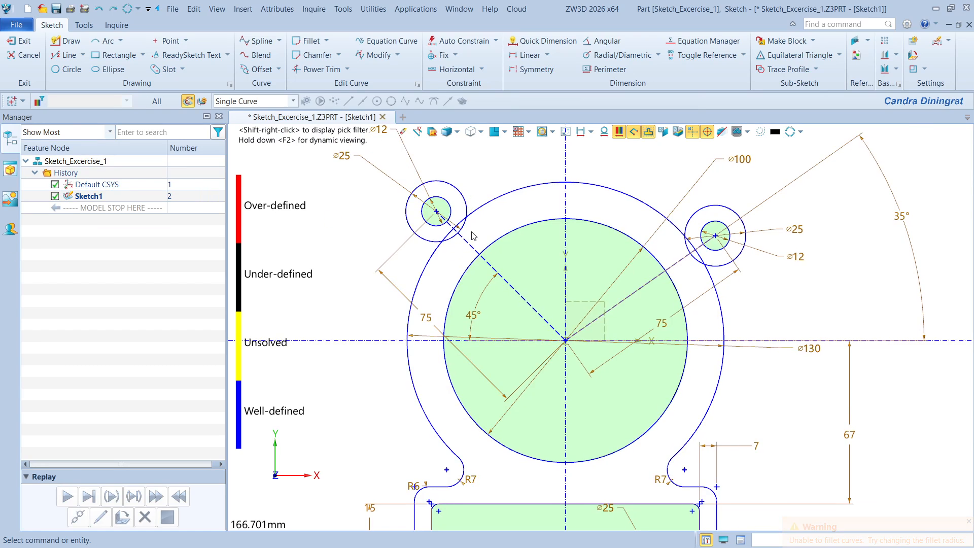
Add a 15 mm No trim fillet between the lower side of the upper-left 25 mm circle and the 130 mm circle.
scroll(472, 235, "up", 3)
left_click(310, 40)
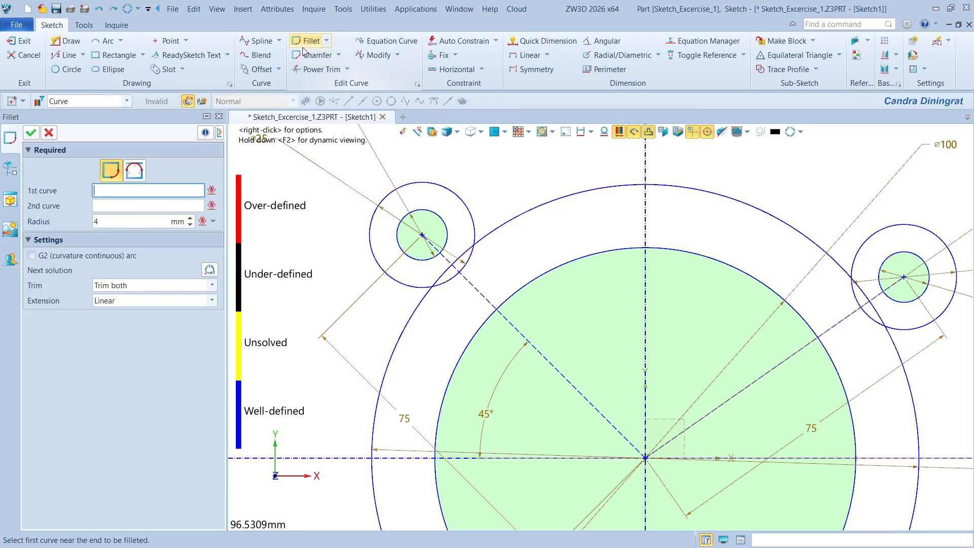
left_click(111, 288)
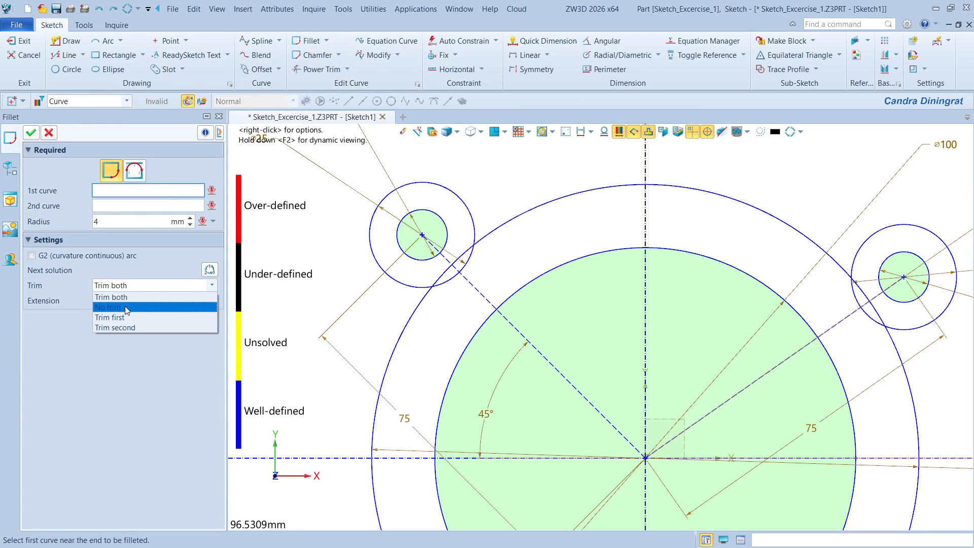
left_click(126, 309)
left_click(403, 284)
left_click(416, 307)
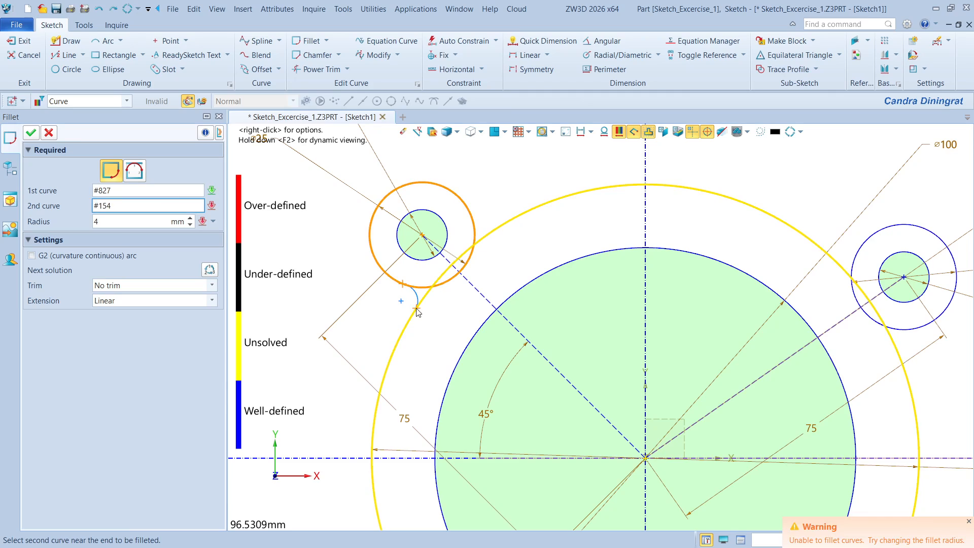
left_click(113, 220)
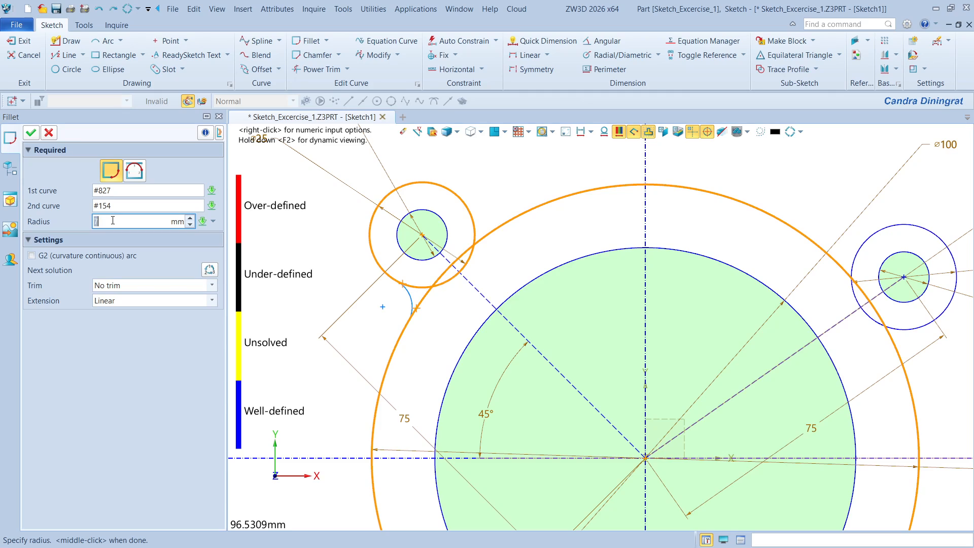
type("10")
key("Return")
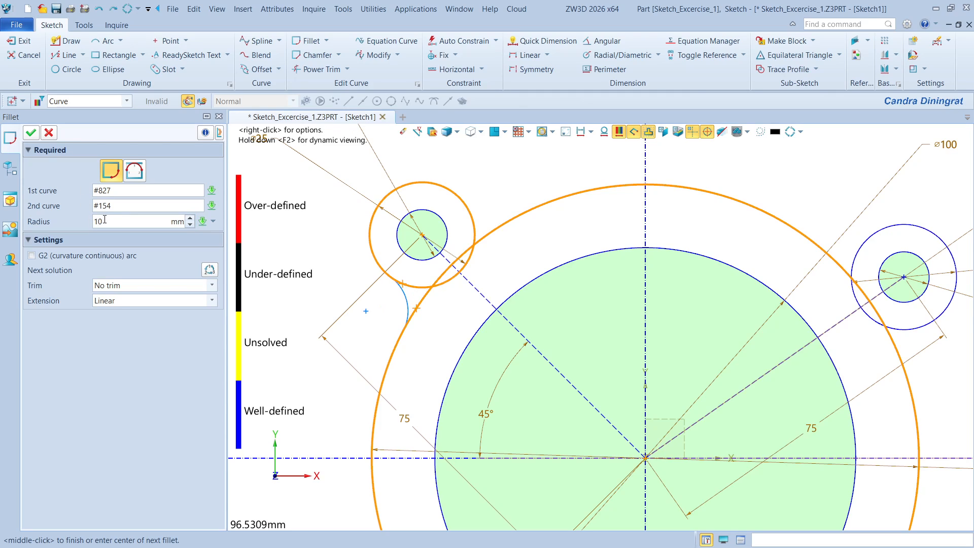
left_click(106, 220)
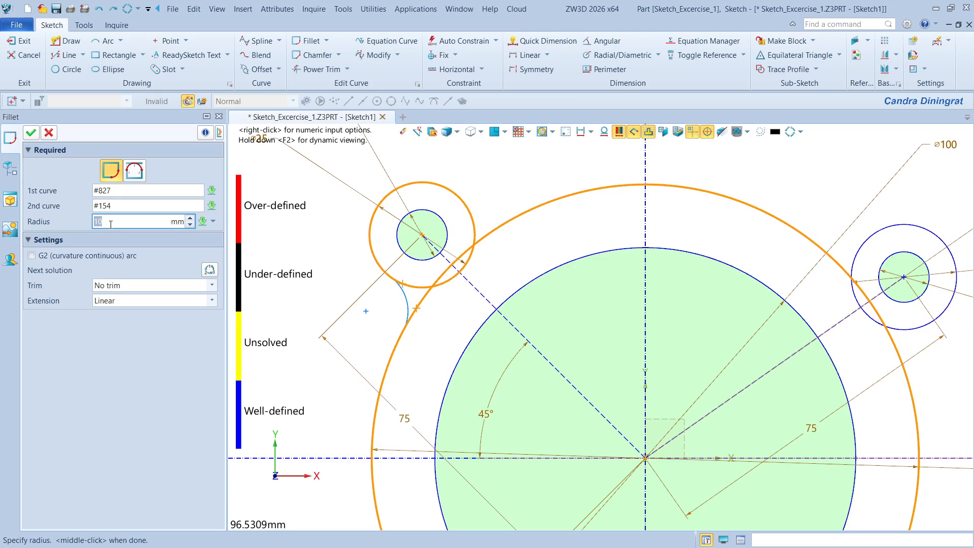
key("Return")
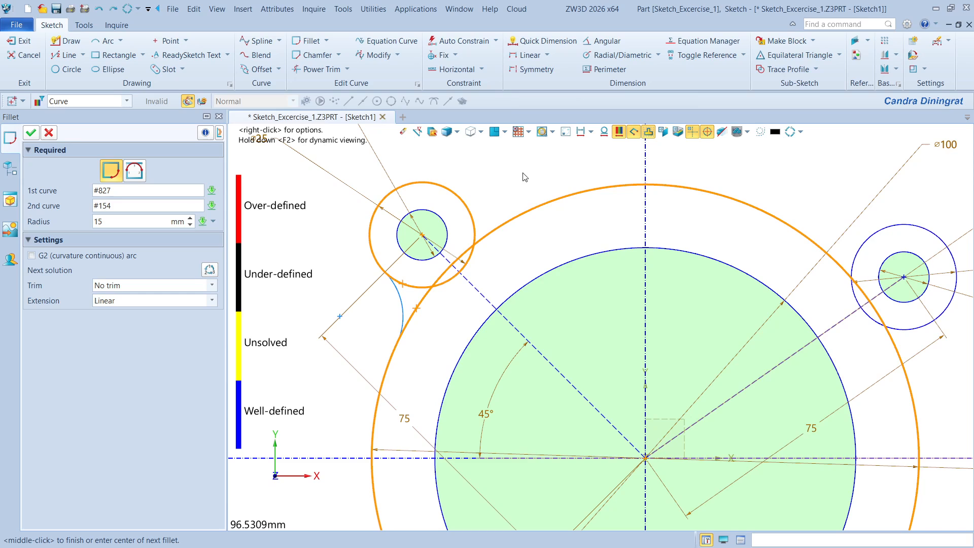
Add 15 mm No trim fillets between the 130 mm circle and the upper sides of both upper 25 mm circles.
left_click(468, 207)
left_click(521, 215)
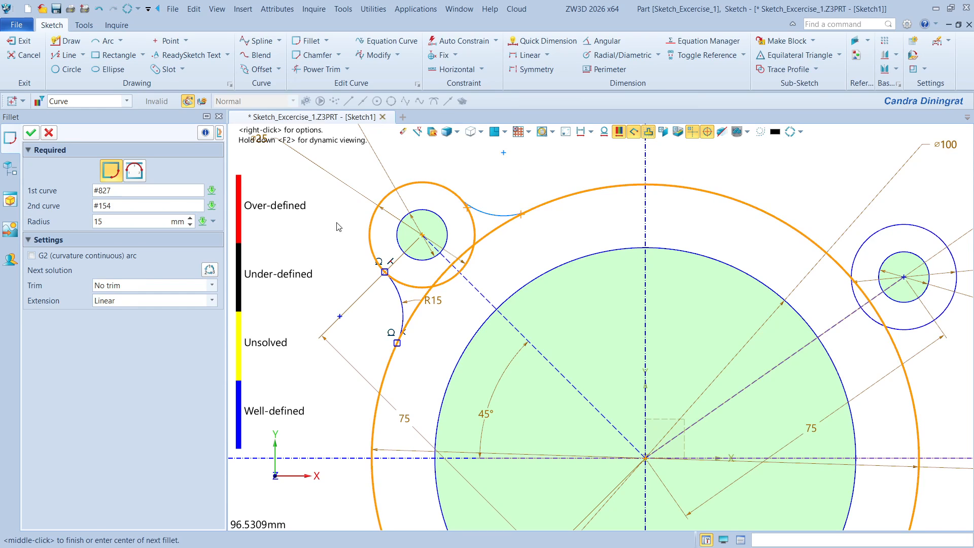
scroll(365, 226, "down", 1)
scroll(625, 216, "down", 1)
left_click(712, 230)
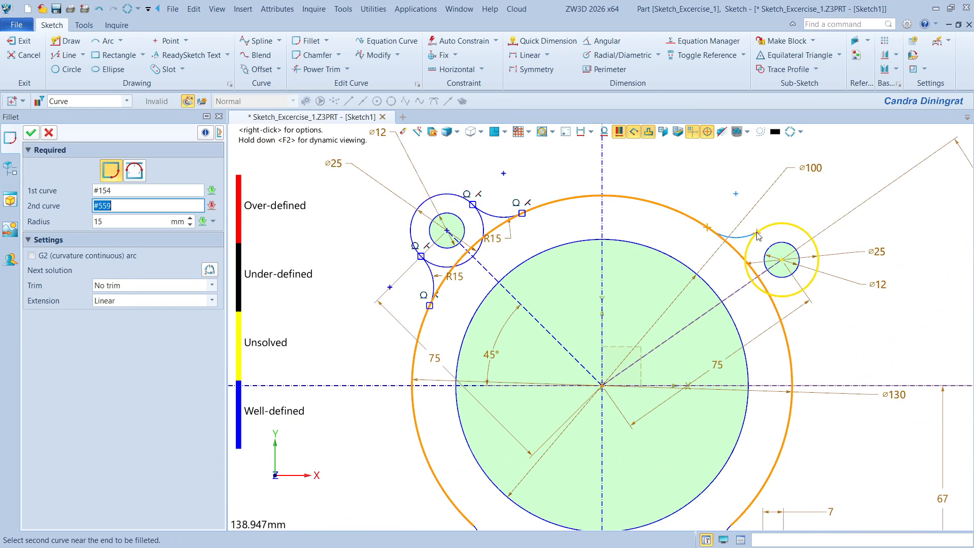
left_click(758, 234)
Add a 15 mm No trim fillet between the upper-right 25 mm circle's lower side and the 130 mm circle, and end the Fillet command.
left_click(797, 293)
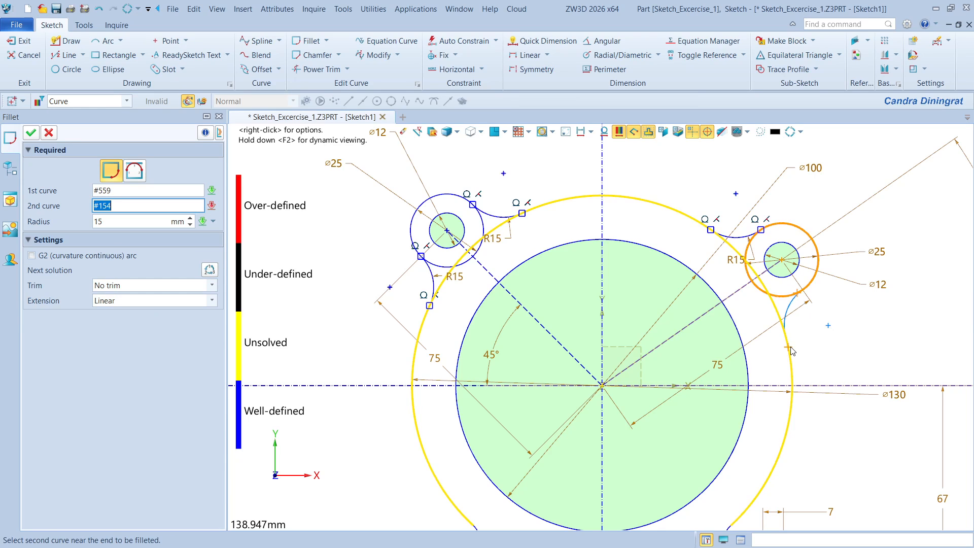
left_click(788, 347)
left_click(31, 132)
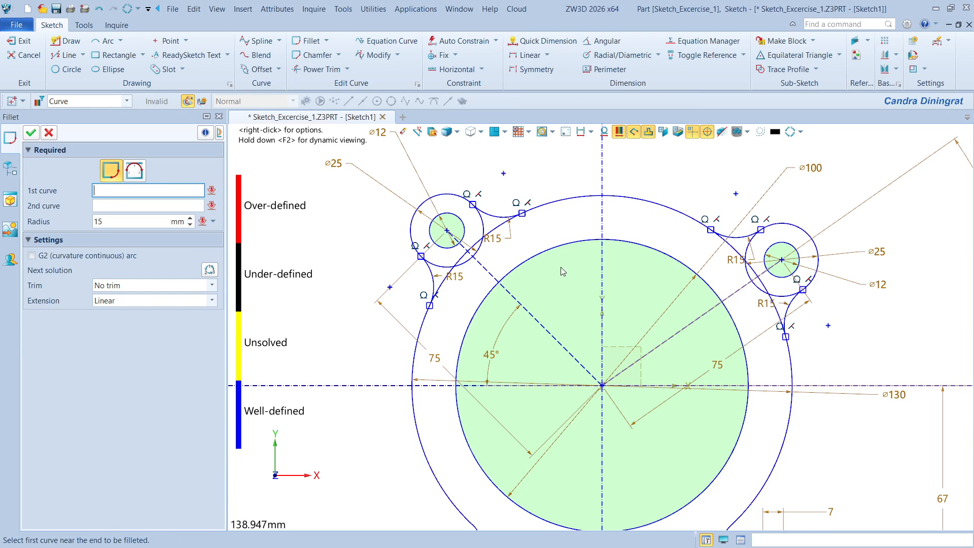
scroll(512, 260, "up", 1)
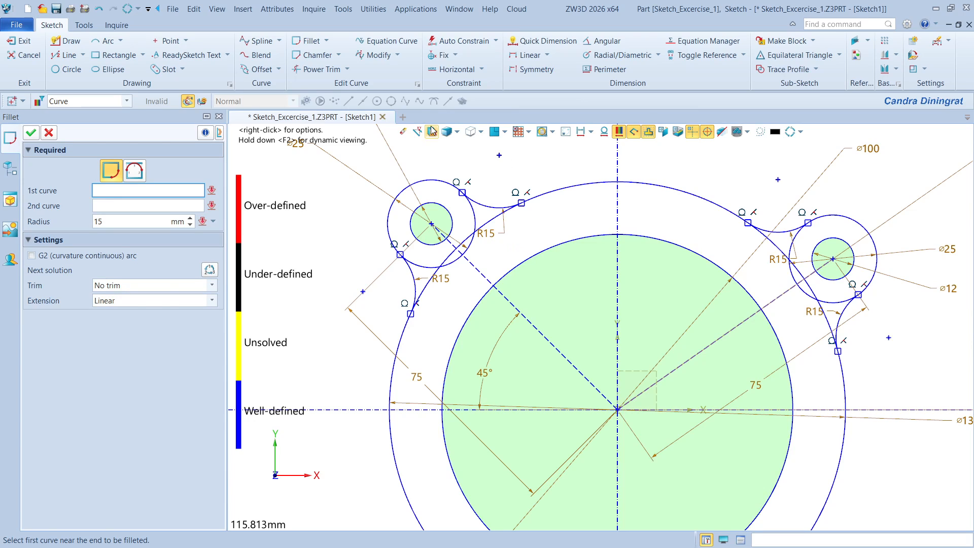
left_click(54, 134)
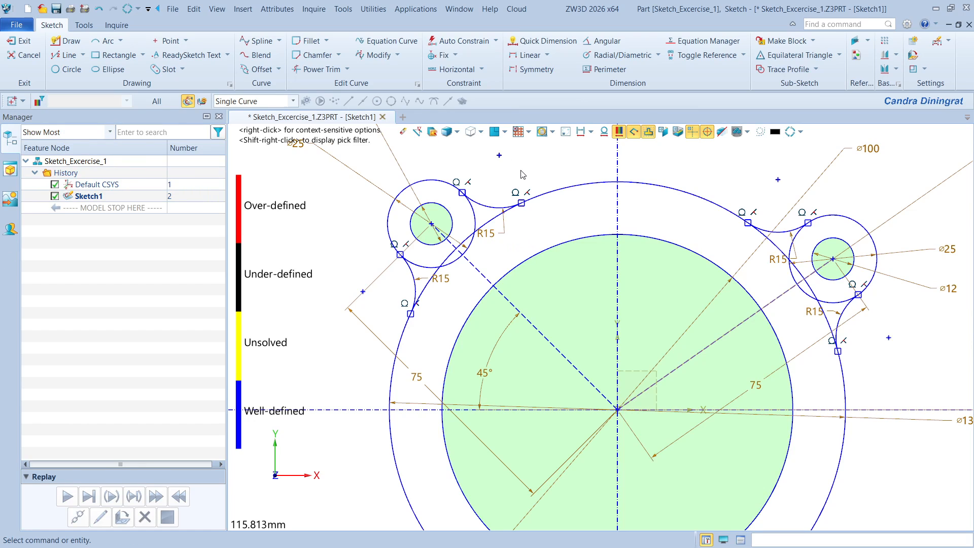
Power Trim the inner arcs of both upper 25 mm circles and the 130 mm circle segments between their 15 mm fillets.
right_click(523, 175)
left_click(553, 222)
mouse_move(507, 228)
left_mouse_down()
mouse_move(463, 219)
mouse_move(459, 290)
left_mouse_up()
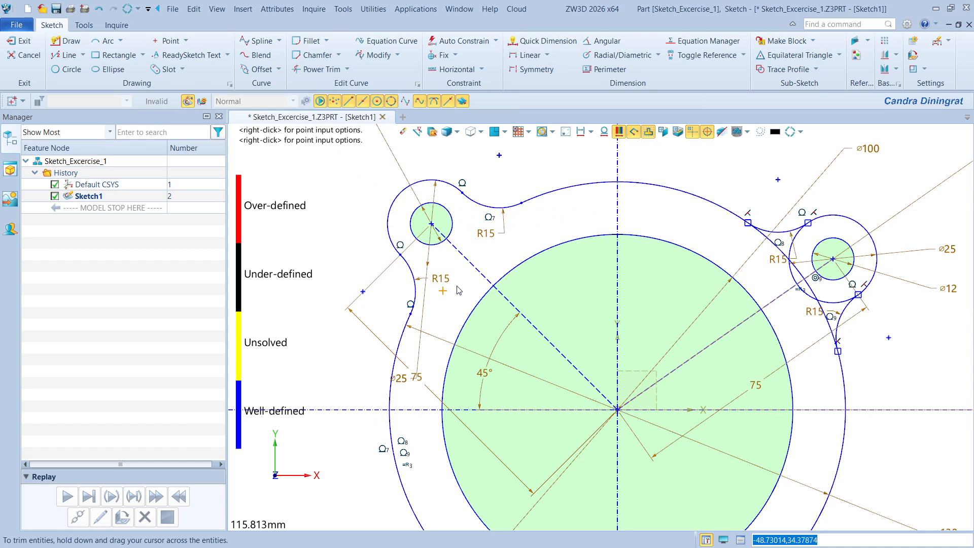
middle_click_drag(758, 249, 704, 241)
left_click_drag(745, 239, 711, 257)
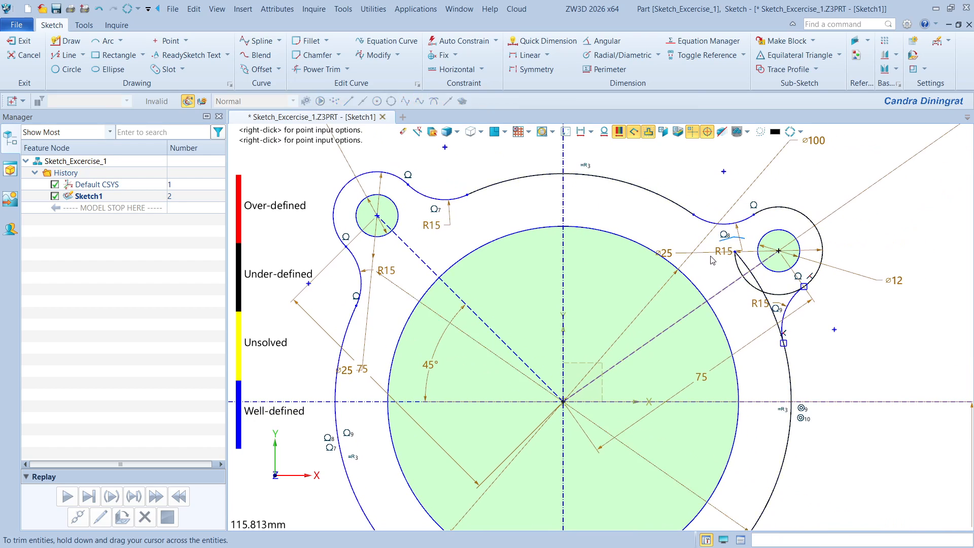
mouse_move(786, 288)
left_mouse_down()
mouse_move(780, 300)
mouse_move(764, 284)
left_mouse_up()
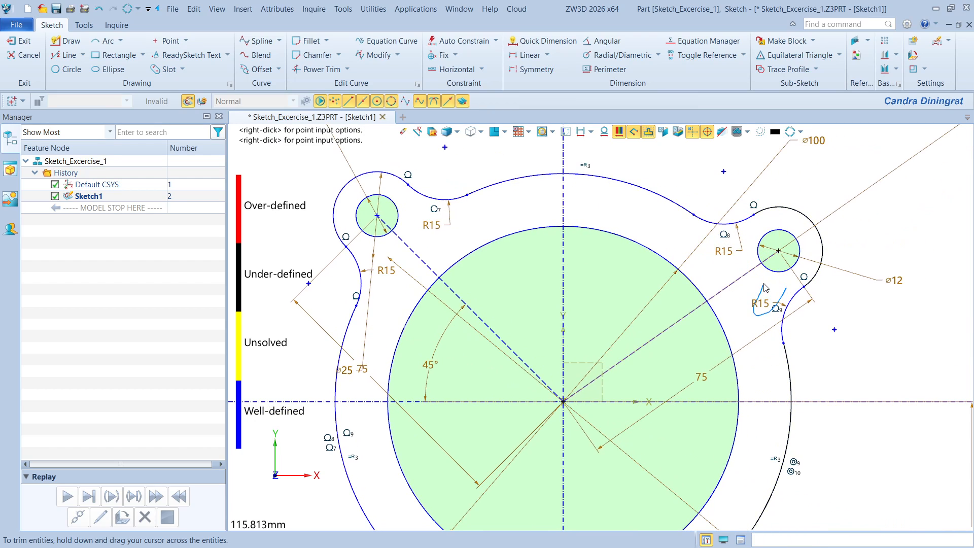
scroll(766, 288, "down", 5)
key("Escape")
scroll(534, 236, "up", 2)
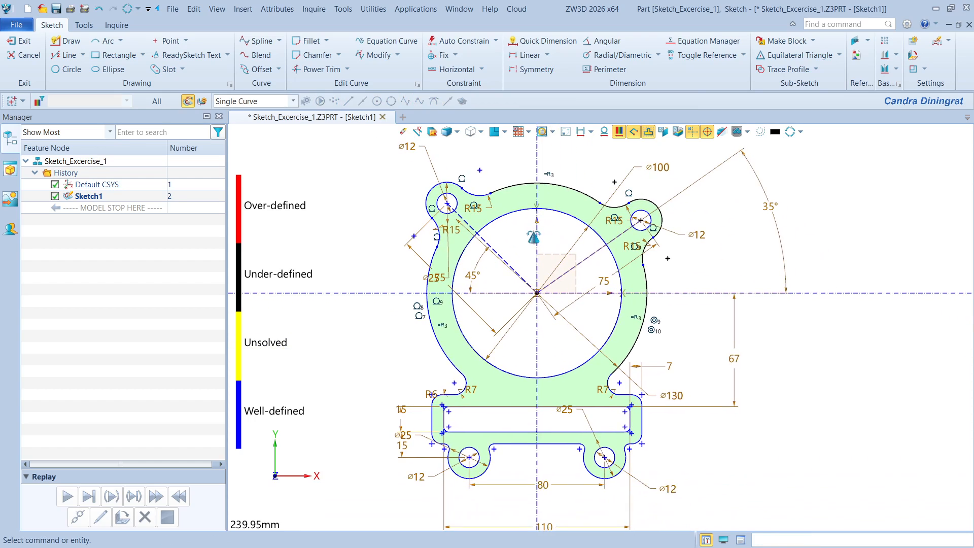
Reposition the 100 mm diameter dimension above the main circle and the upper-left 12 mm diameter dimension farther outside the lug.
middle_click_drag(534, 237, 544, 236)
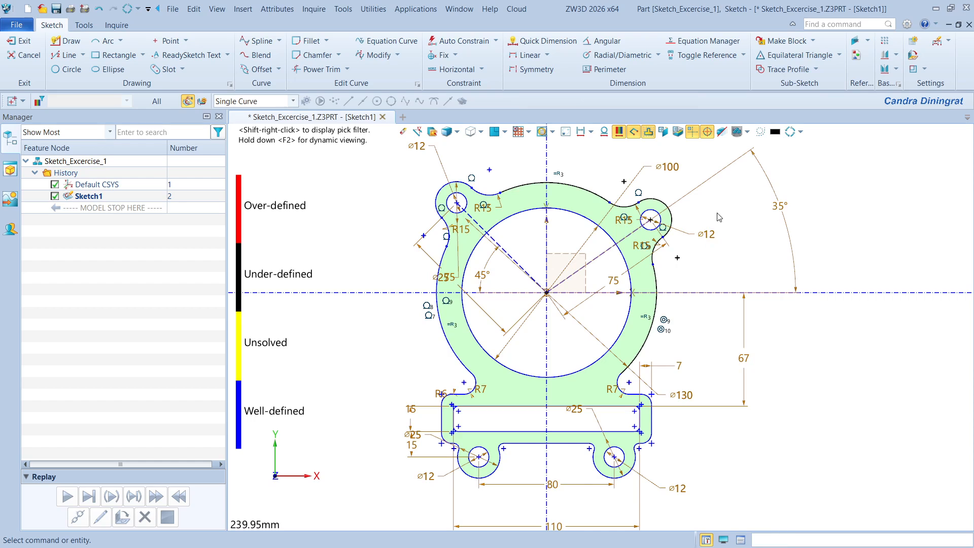
scroll(619, 192, "up", 1)
scroll(589, 231, "down", 2)
middle_click_drag(590, 230, 601, 261)
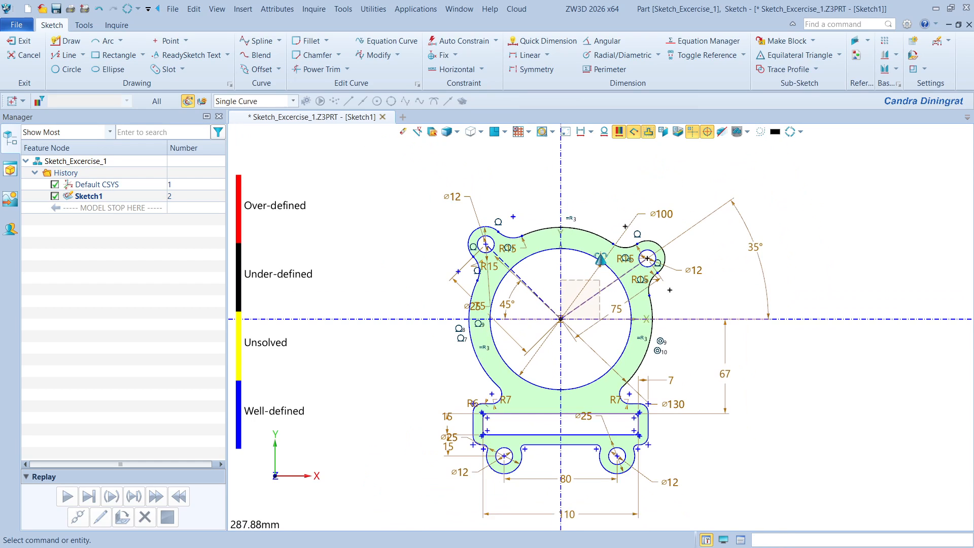
mouse_move(584, 230)
left_mouse_down()
mouse_move(575, 207)
mouse_move(545, 200)
mouse_move(542, 209)
left_mouse_up()
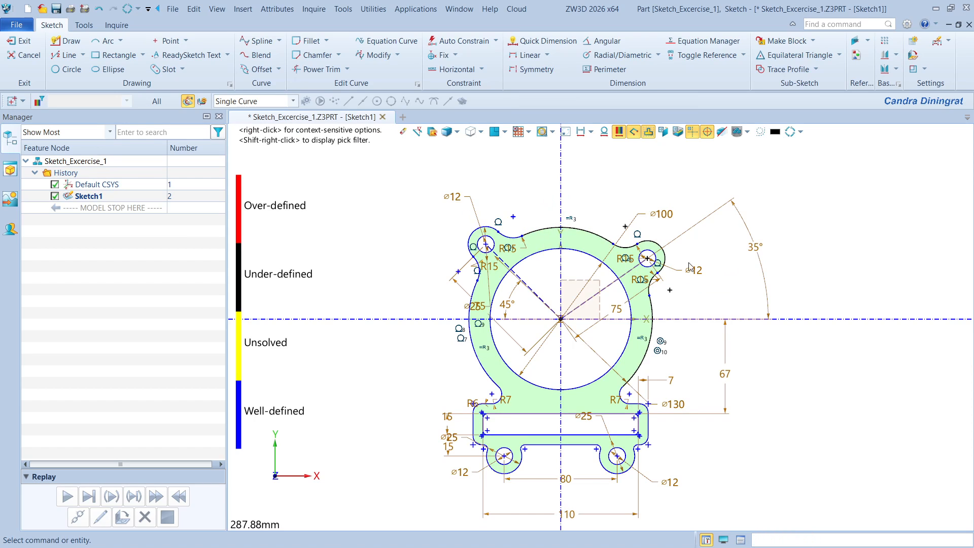
left_click_drag(655, 218, 420, 200)
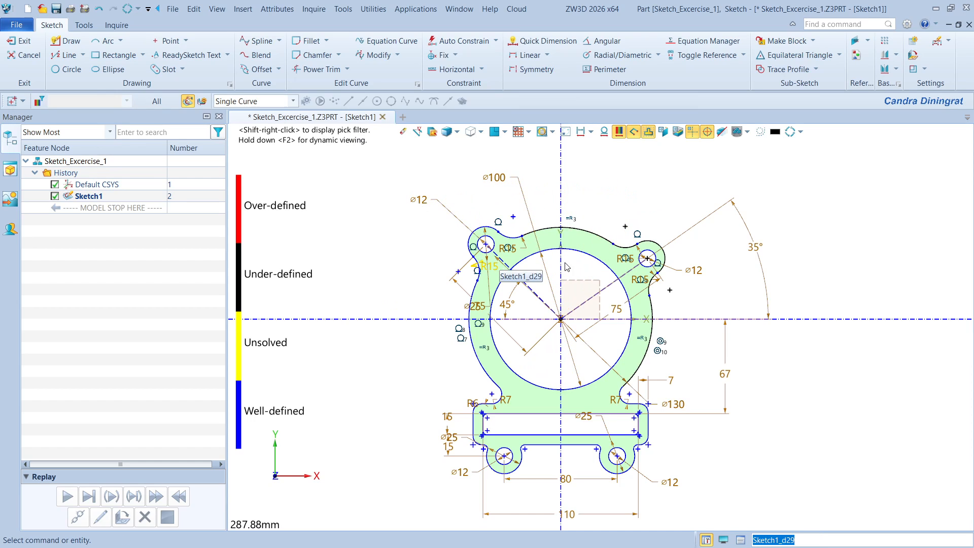
Test the freedom of the upper-right lug by pulling its outer arc to a larger radius.
left_click(595, 258)
mouse_move(589, 262)
left_mouse_down()
mouse_move(582, 229)
mouse_move(603, 237)
mouse_move(592, 233)
left_mouse_up()
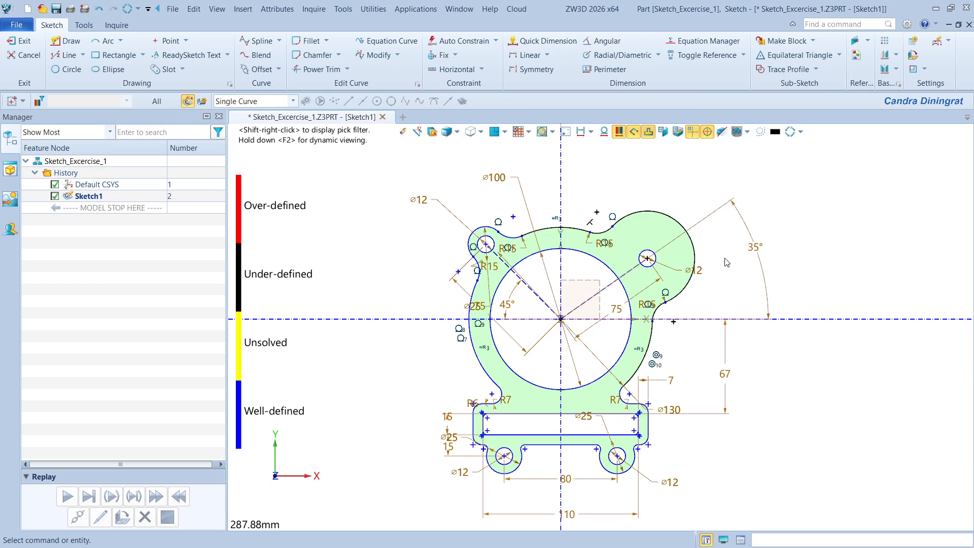
Add a 25 mm diameter dimension to the upper-right lug's outer arc and end the Quick Dimension command.
scroll(672, 269, "up", 5)
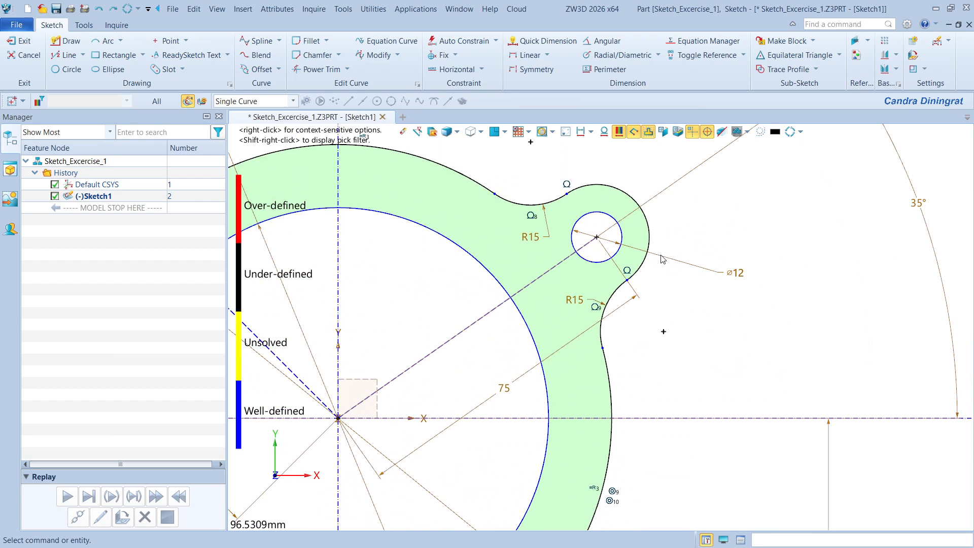
middle_click_drag(605, 207, 610, 238)
right_click(649, 179)
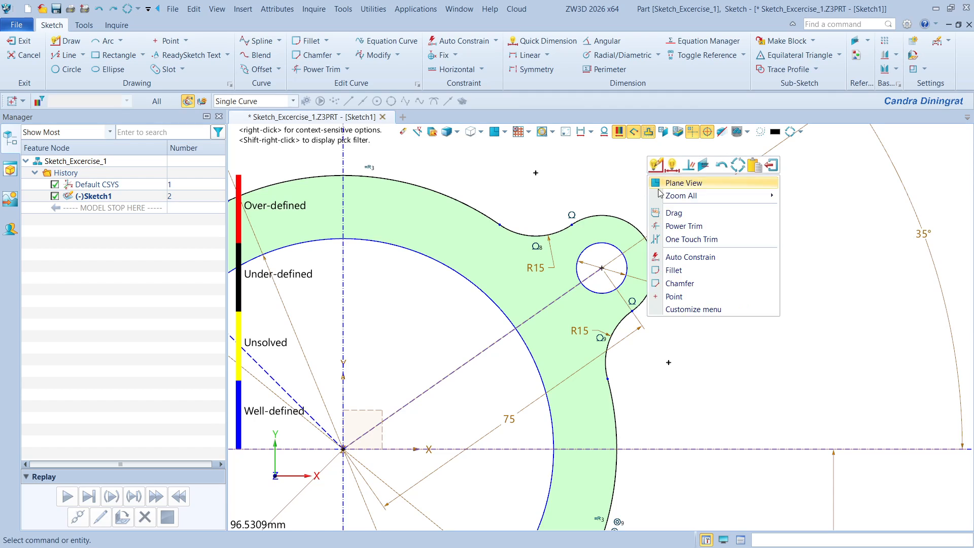
left_click(666, 166)
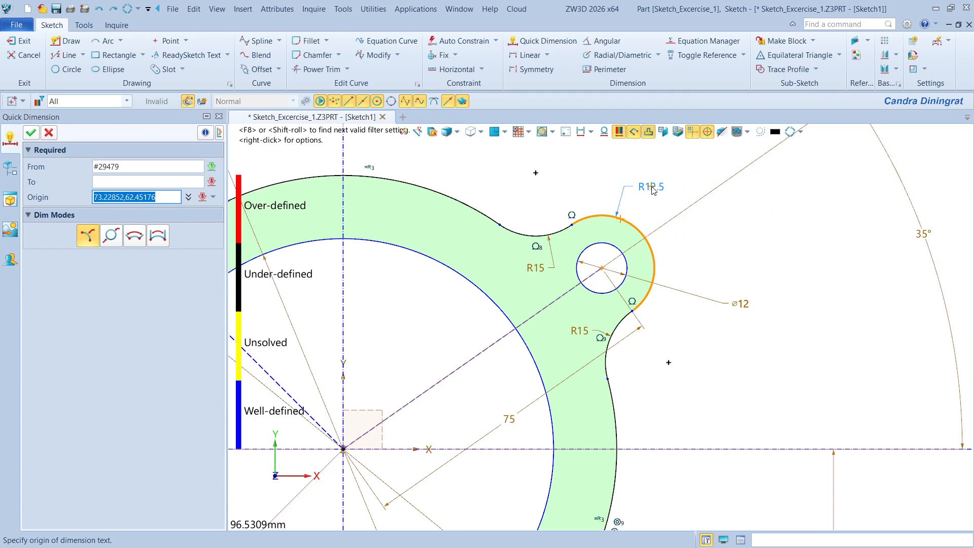
left_click(117, 239)
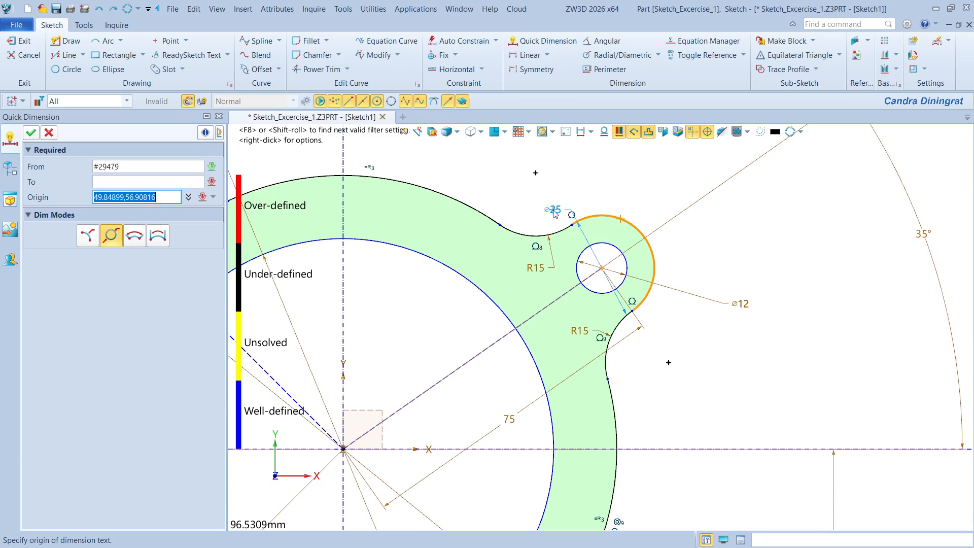
left_click(652, 187)
scroll(648, 212, "down", 2)
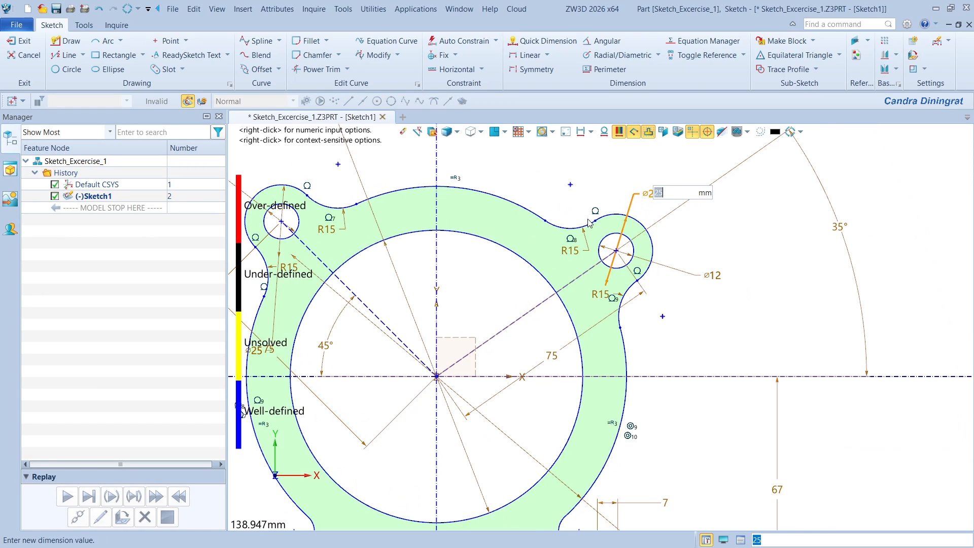
key("Return")
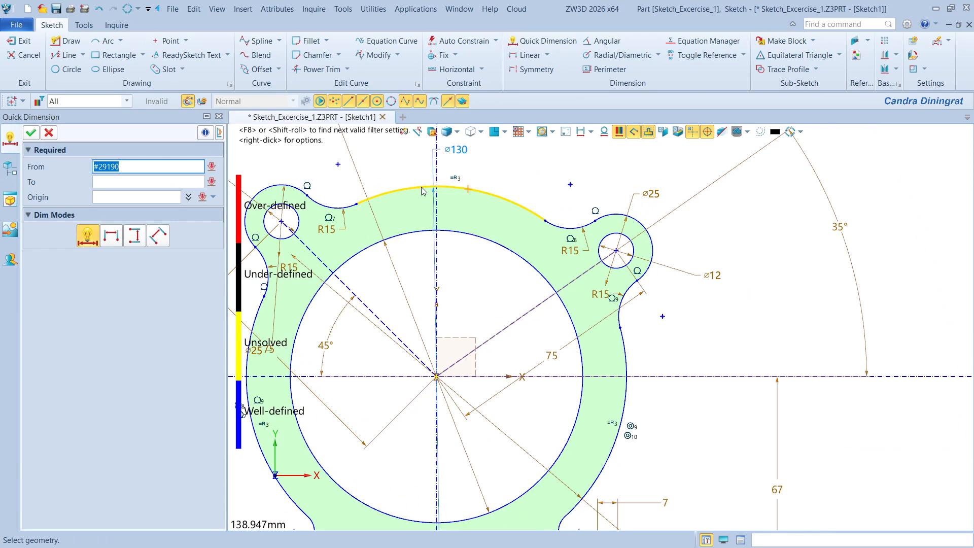
left_click(28, 133)
Reposition the 35° angle dimension closer to the upper-right lug.
scroll(411, 288, "down", 2)
mouse_move(411, 289)
middle_mouse_down()
mouse_move(517, 238)
mouse_move(539, 283)
middle_mouse_up()
scroll(525, 262, "down", 2)
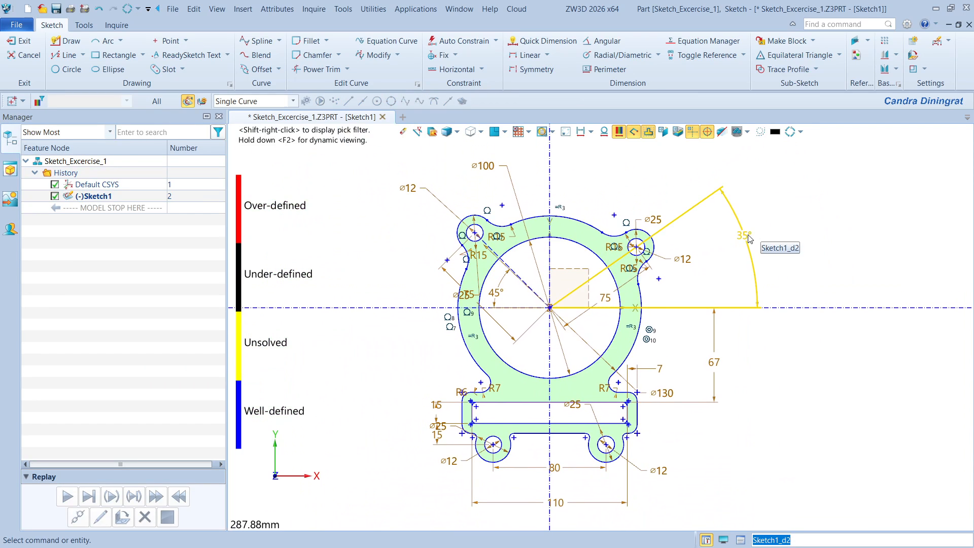
left_click_drag(744, 236, 732, 246)
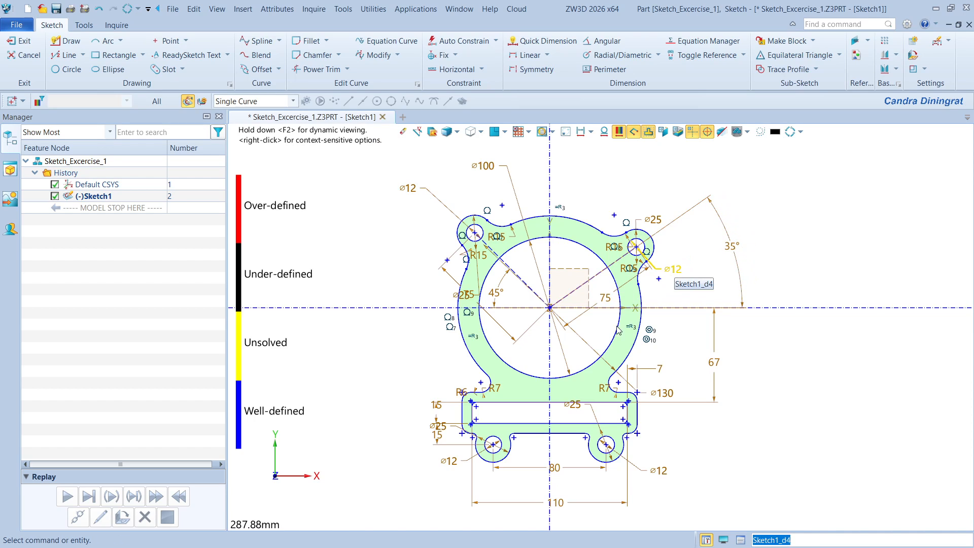
Set the overall width of the base's inner rectangle to 130 mm.
scroll(507, 461, "up", 3)
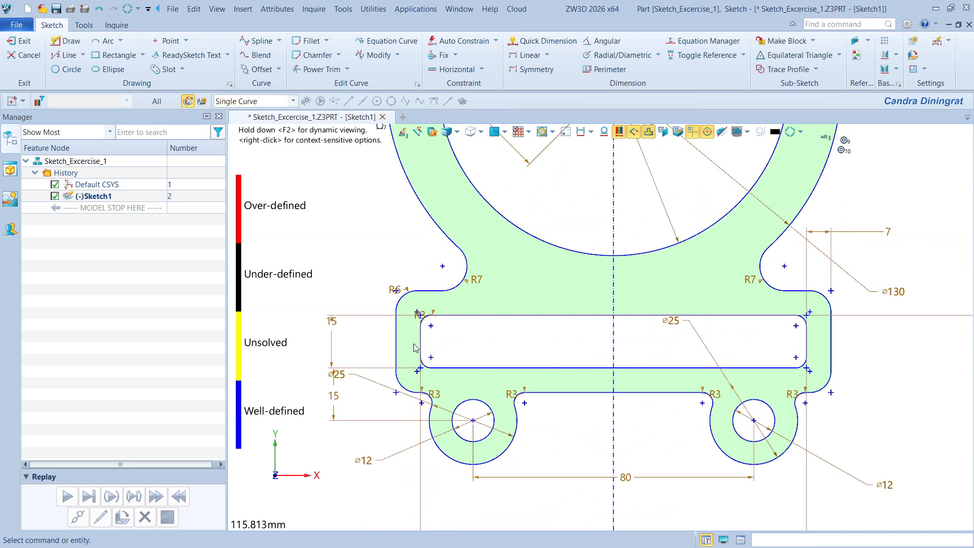
scroll(475, 332, "down", 1)
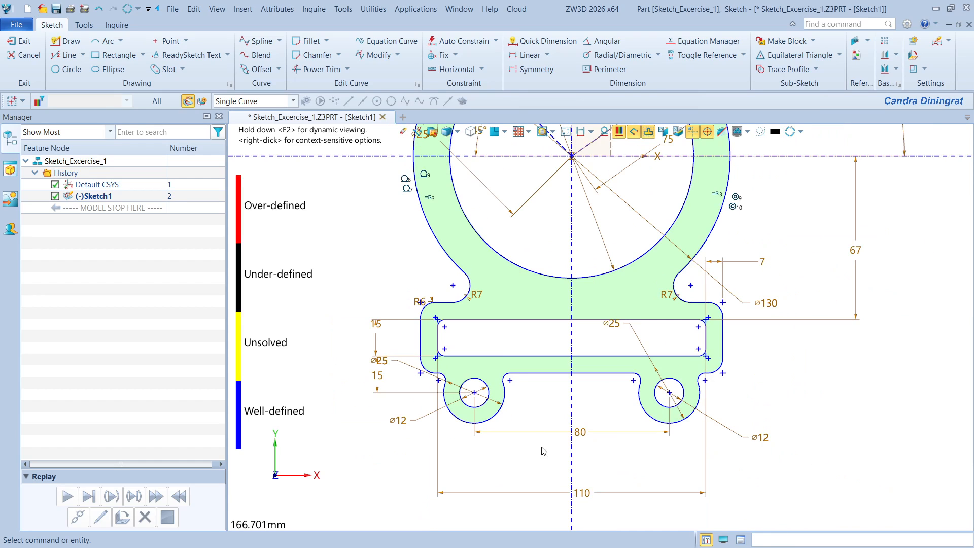
double_click(589, 495)
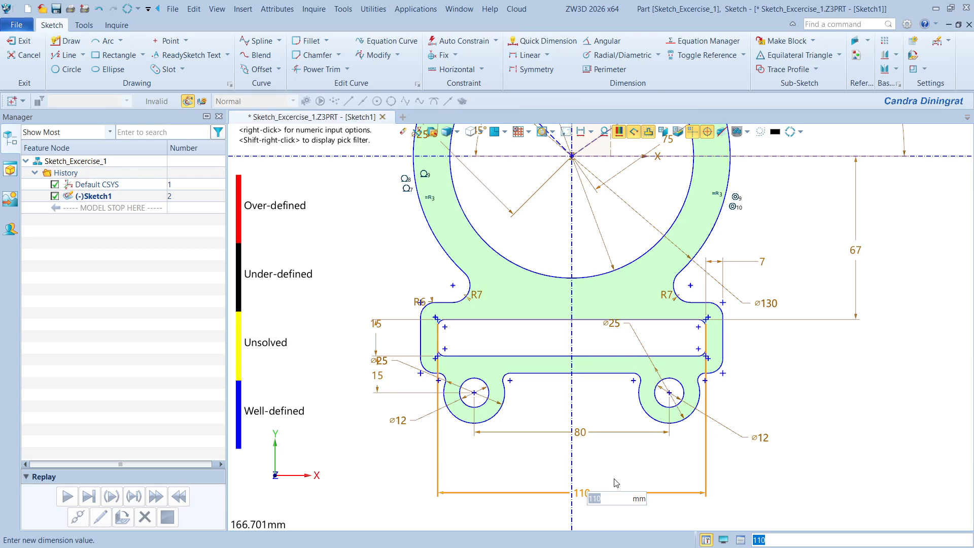
type("130")
key("Return")
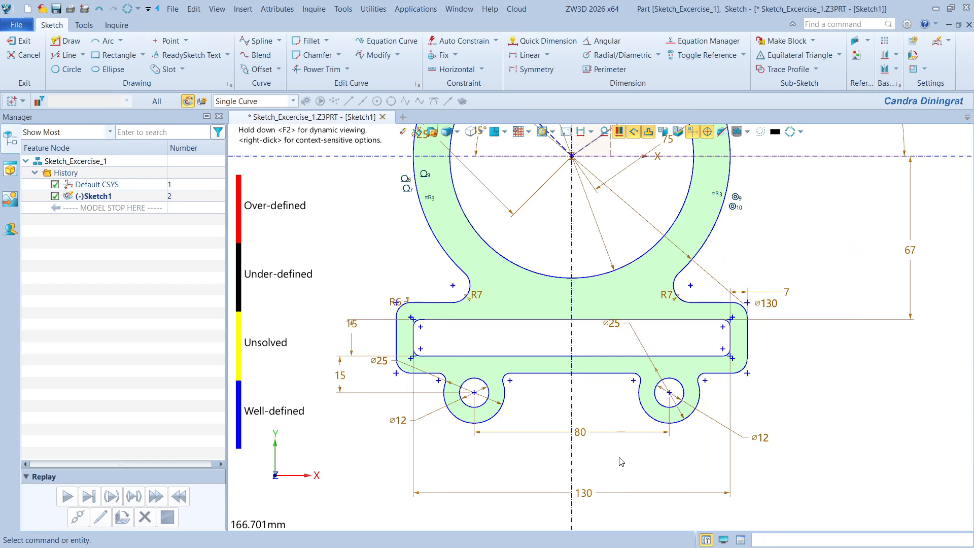
Set the radius of the fillet on the lower-left lug's outer side to 10 mm.
scroll(439, 402, "up", 1)
scroll(452, 362, "up", 1)
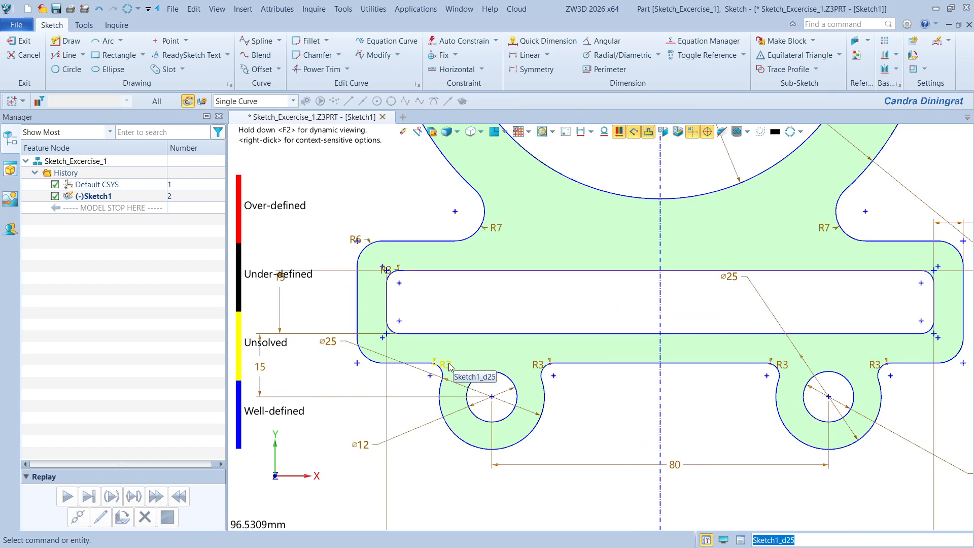
double_click(449, 364)
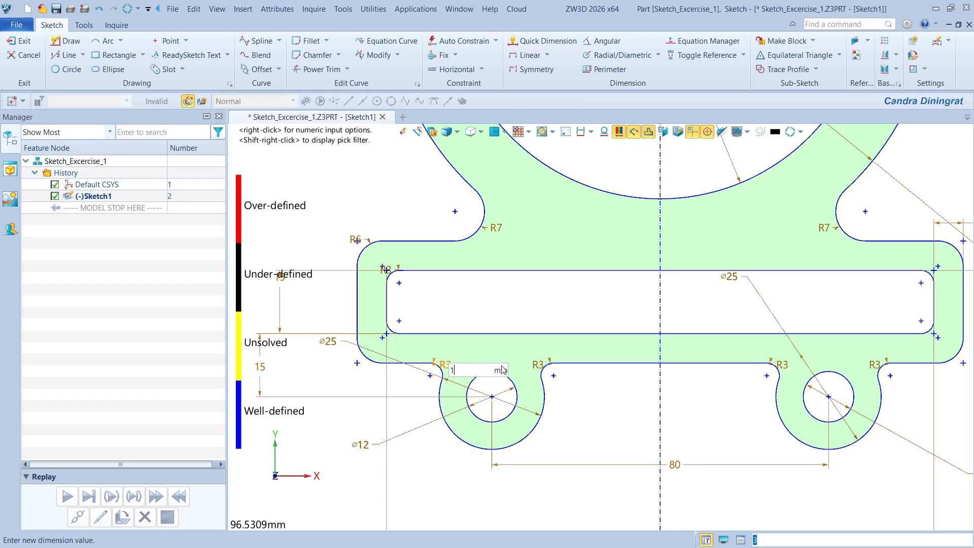
key("Return")
scroll(501, 369, "down", 2)
scroll(567, 386, "up", 1)
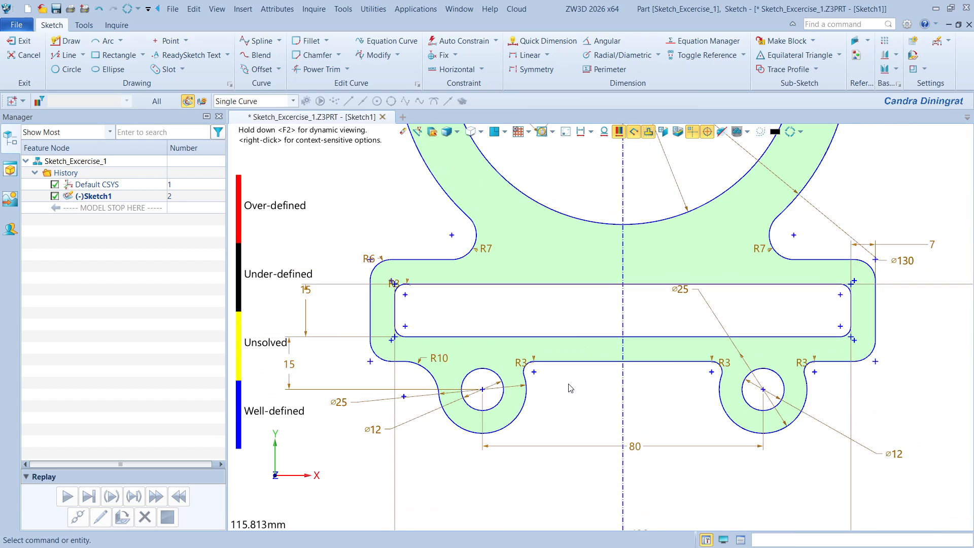
Delete the 3 mm radius dimensions of the three other fillets joining the lower lugs to the base.
middle_click_drag(532, 410, 519, 415)
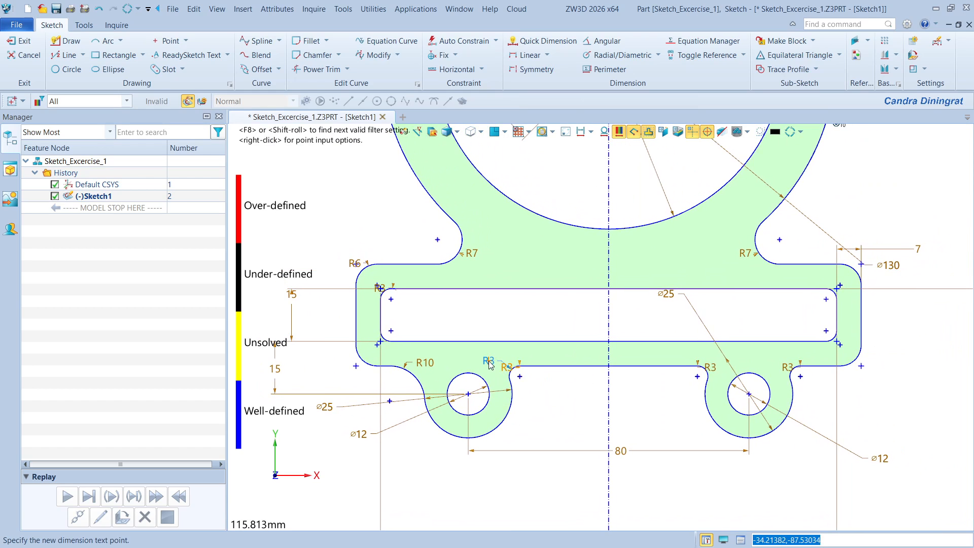
left_click(491, 364)
key("Delete")
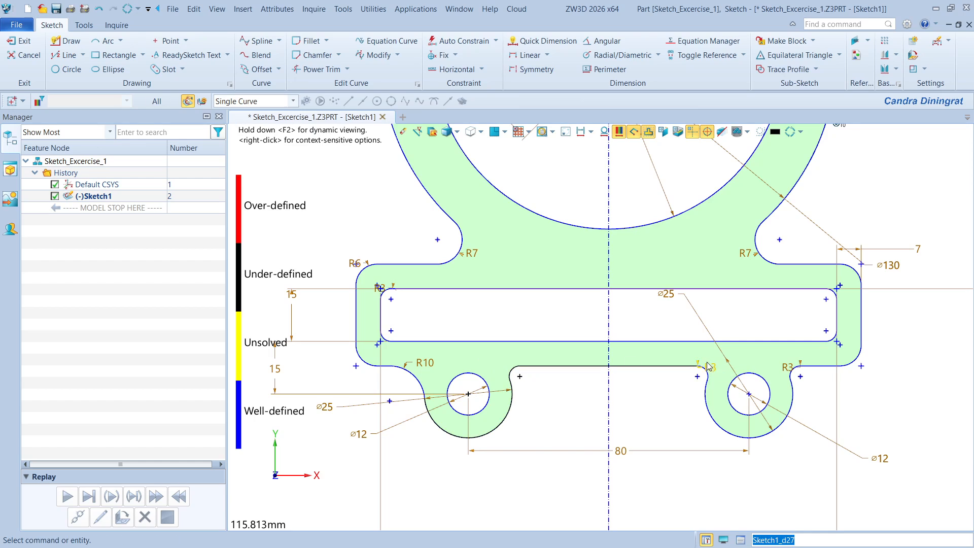
left_click(707, 364)
key("Delete")
left_click(789, 365)
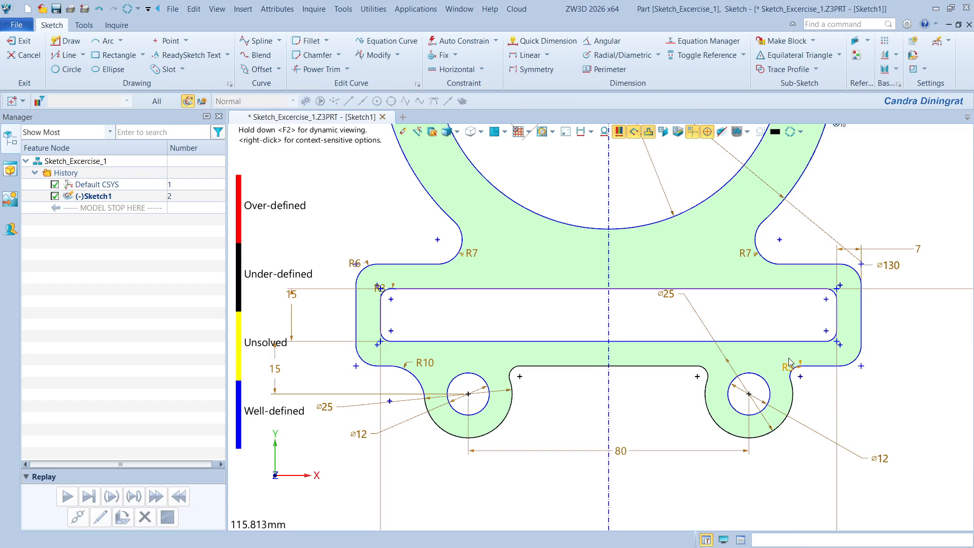
key("Delete")
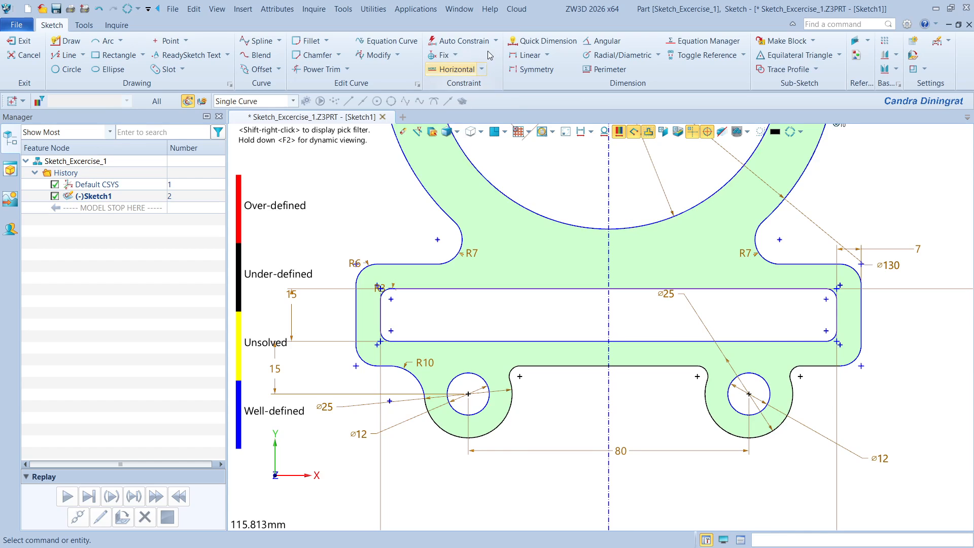
Apply Equal Radius constraints linking the three undimensioned lower-lug fillets to the 10 mm fillet, and end the command.
left_click(483, 70)
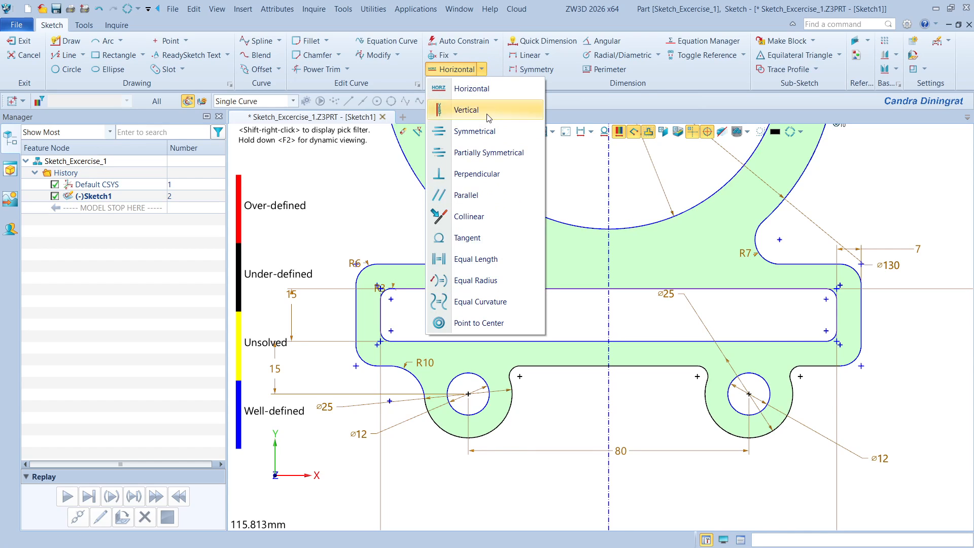
left_click(490, 289)
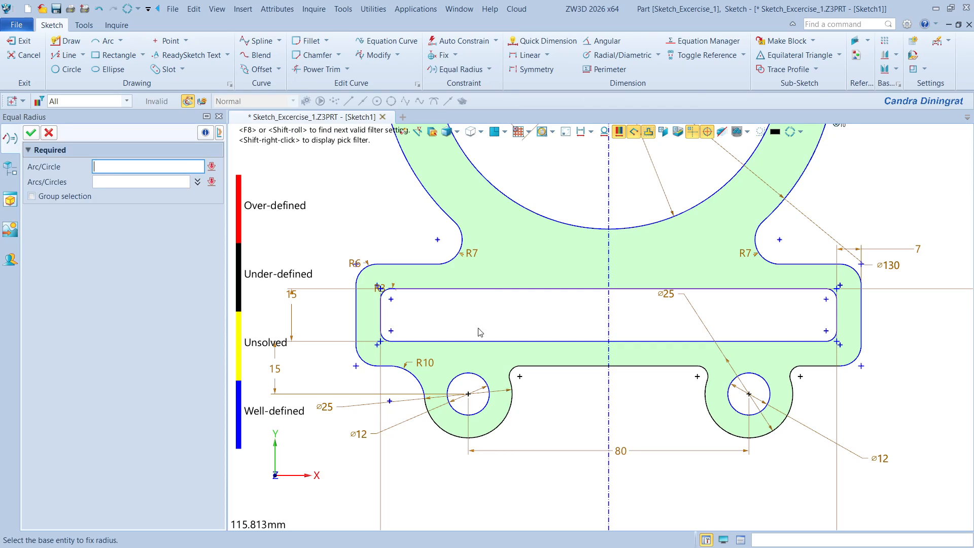
left_click(414, 377)
left_click(513, 378)
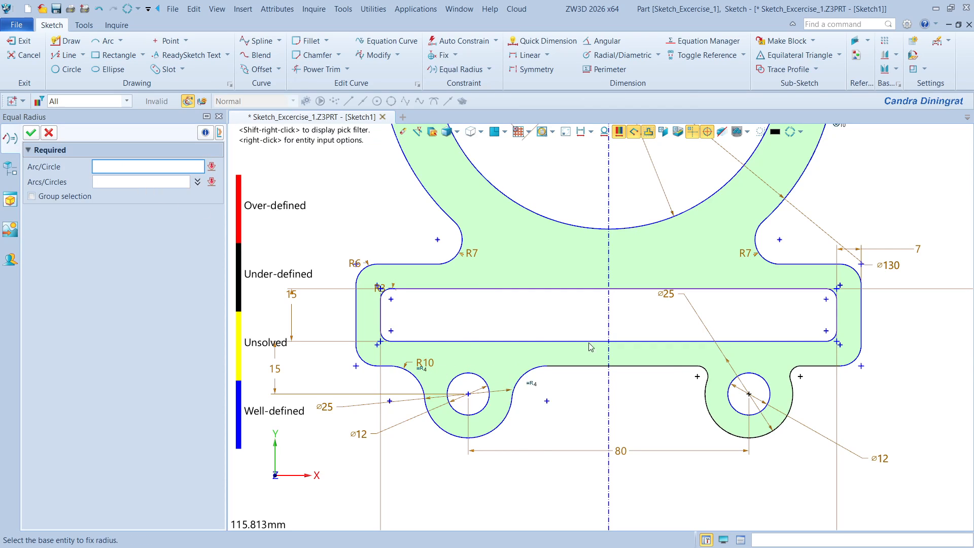
left_click(525, 387)
left_click(710, 373)
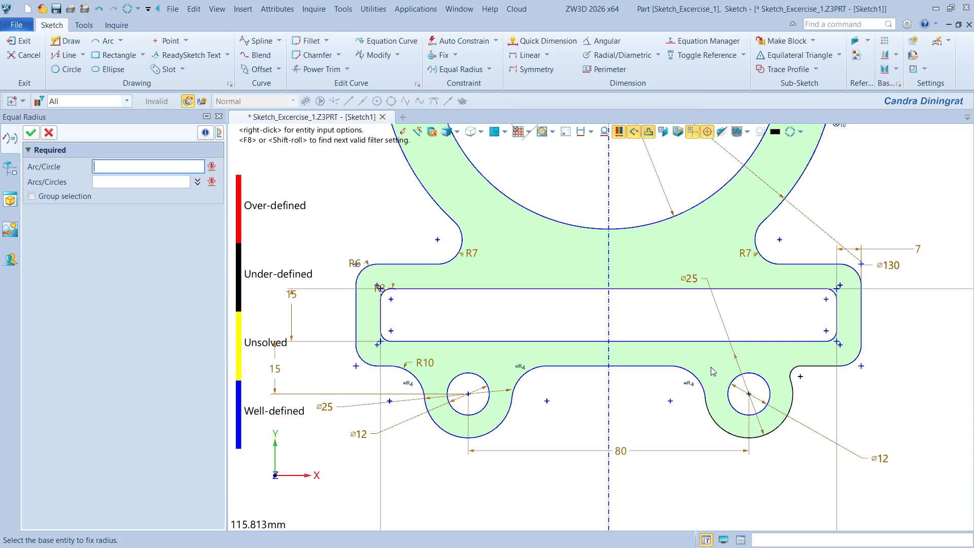
left_click(705, 376)
left_click(785, 374)
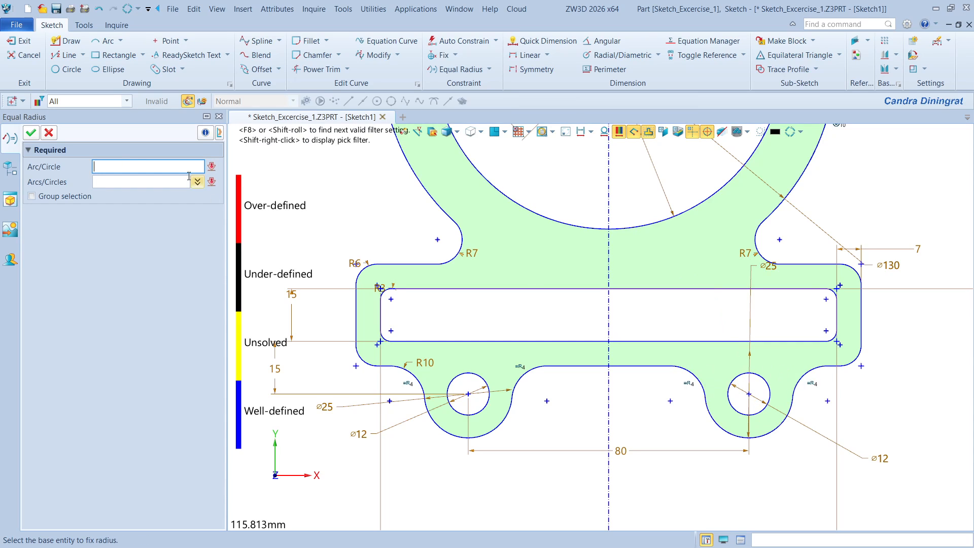
left_click(48, 132)
Test the linked lower-lug fillets by setting the driving radius to 5 mm and restoring it to 10 mm.
double_click(424, 363)
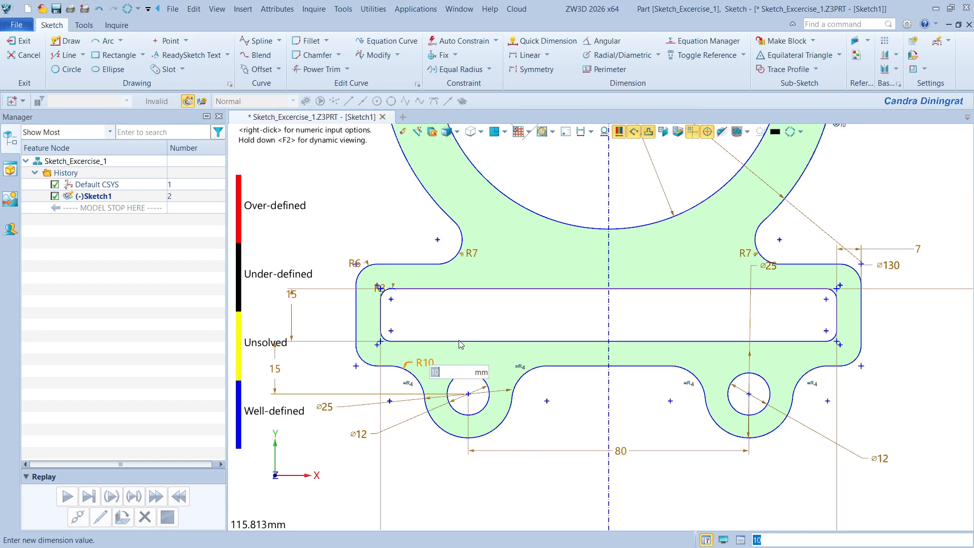
type("5")
key("Return")
double_click(437, 368)
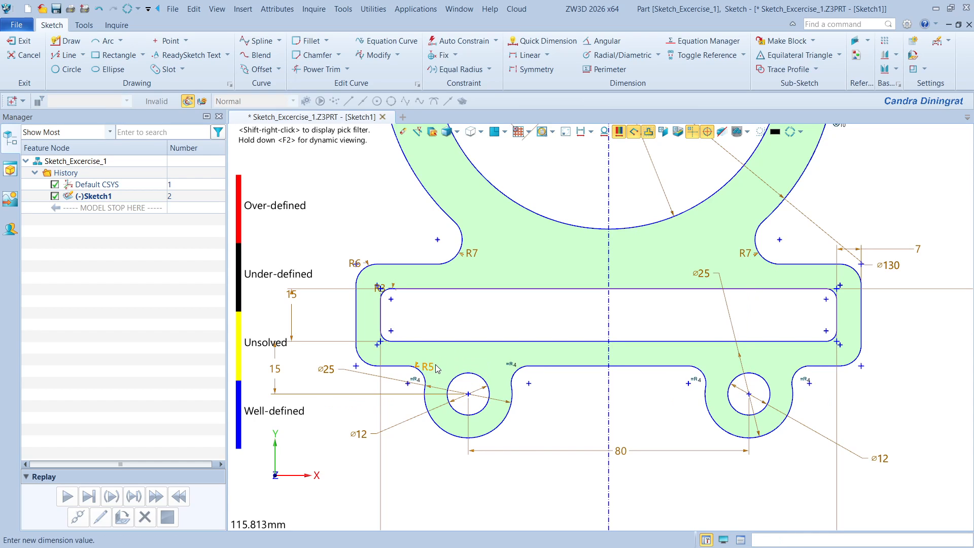
type("1")
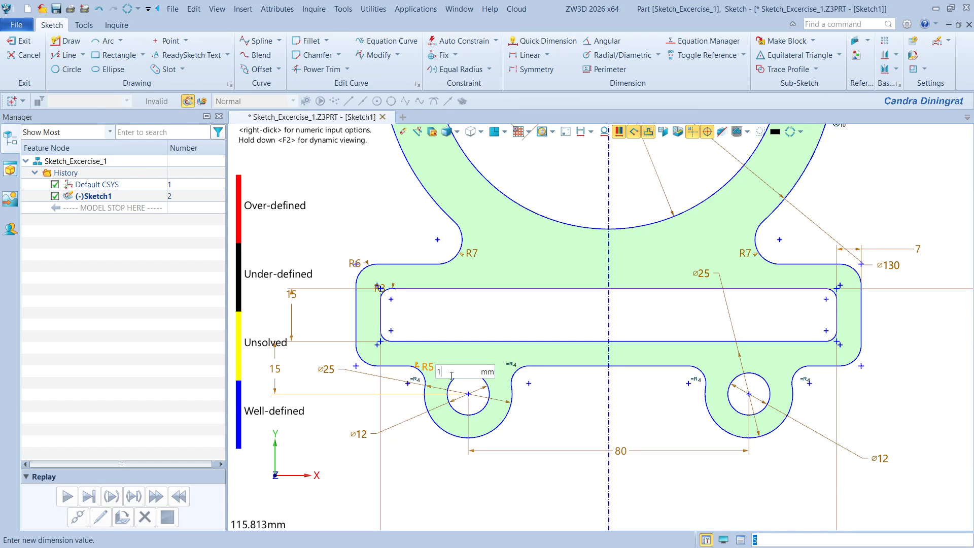
type("0")
key("Return")
scroll(524, 416, "down", 1)
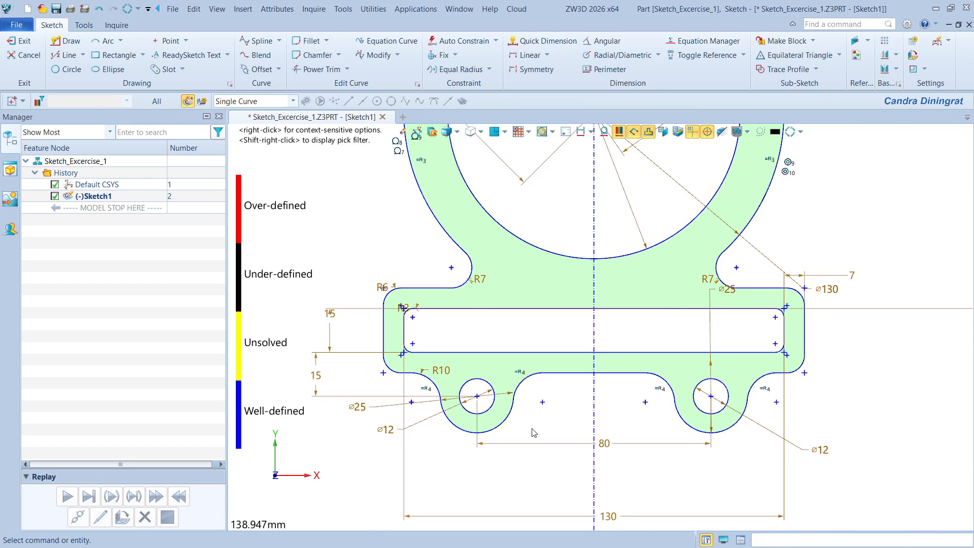
Delete the radius dimension of the right fillet between ring and base, and make it equal in radius to the left one.
scroll(534, 432, "down", 3)
scroll(480, 400, "up", 2)
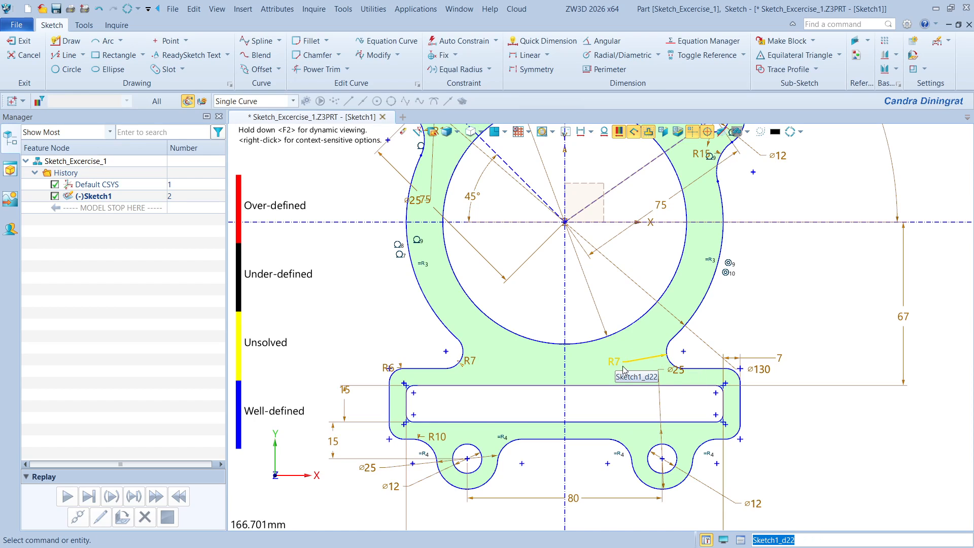
left_click(614, 366)
key("Delete")
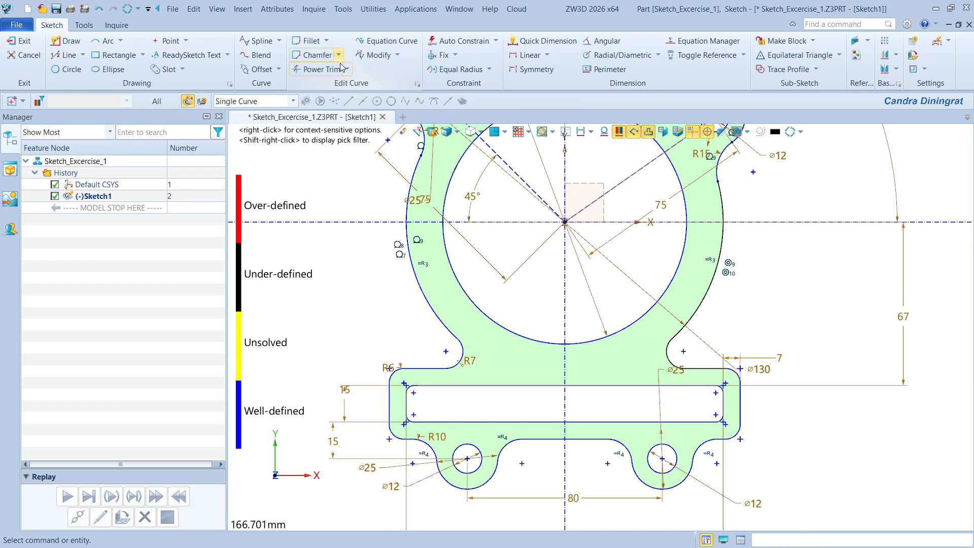
left_click(471, 350)
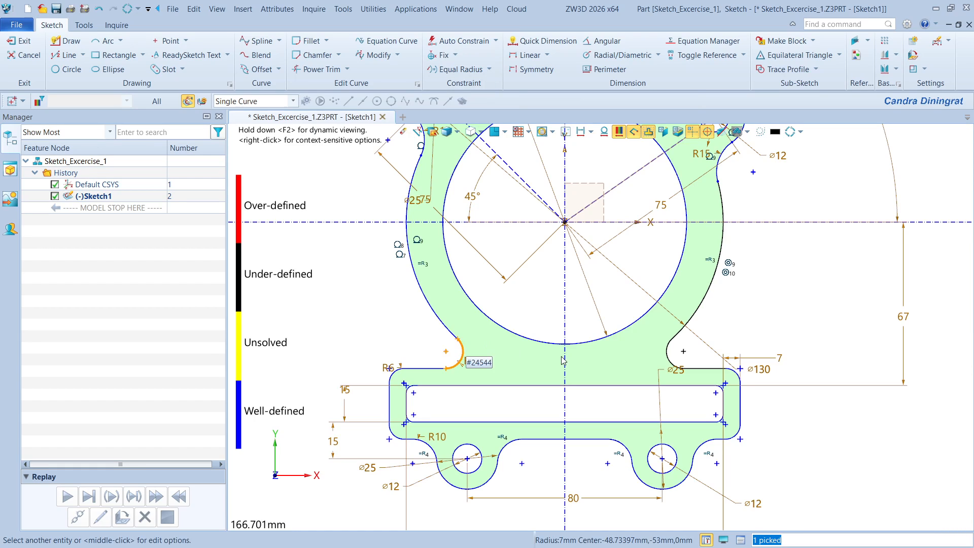
left_click(665, 355)
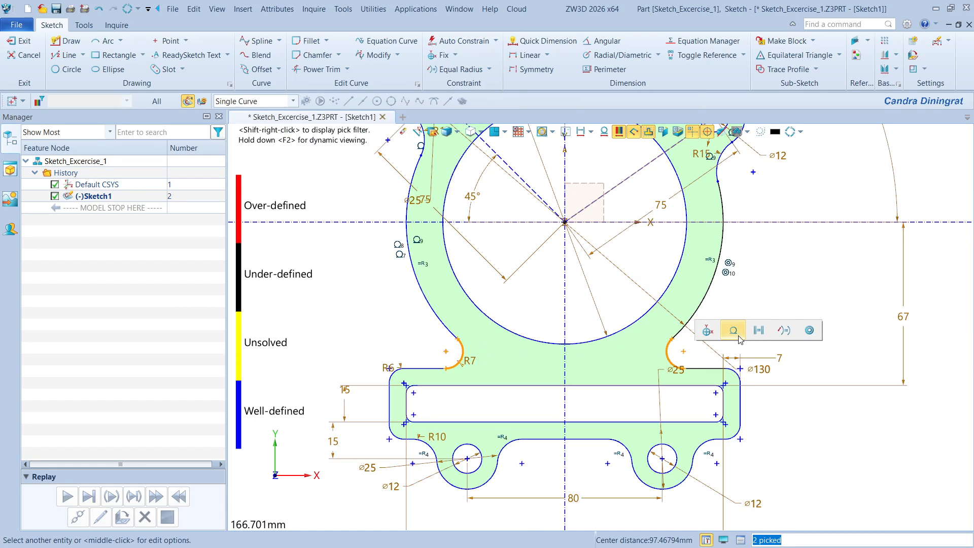
left_click(784, 330)
Set the driving radius of the linked fillets between the ring and base to 12 mm.
double_click(482, 367)
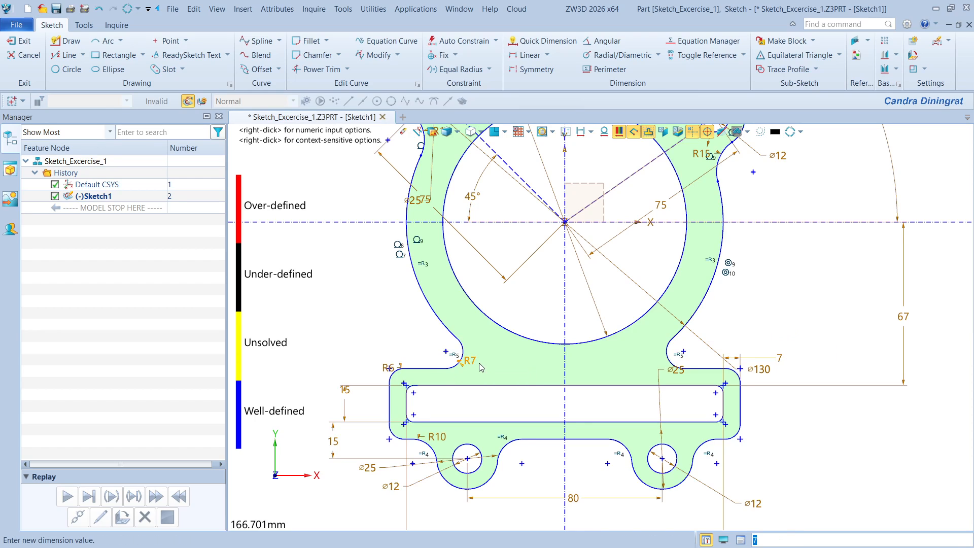
type("11.0")
scroll(512, 371, "up", 2)
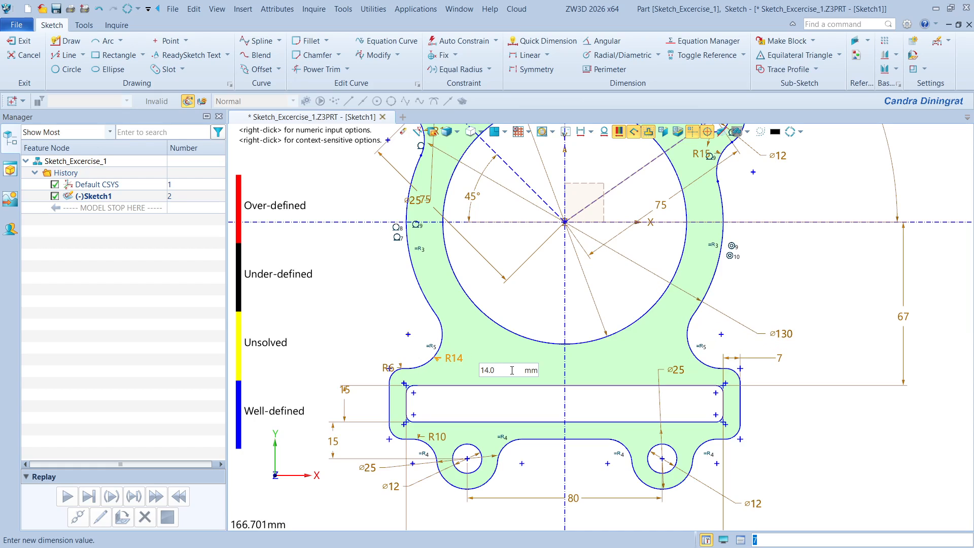
scroll(512, 370, "down", 2)
scroll(511, 370, "up", 1)
scroll(512, 370, "down", 1)
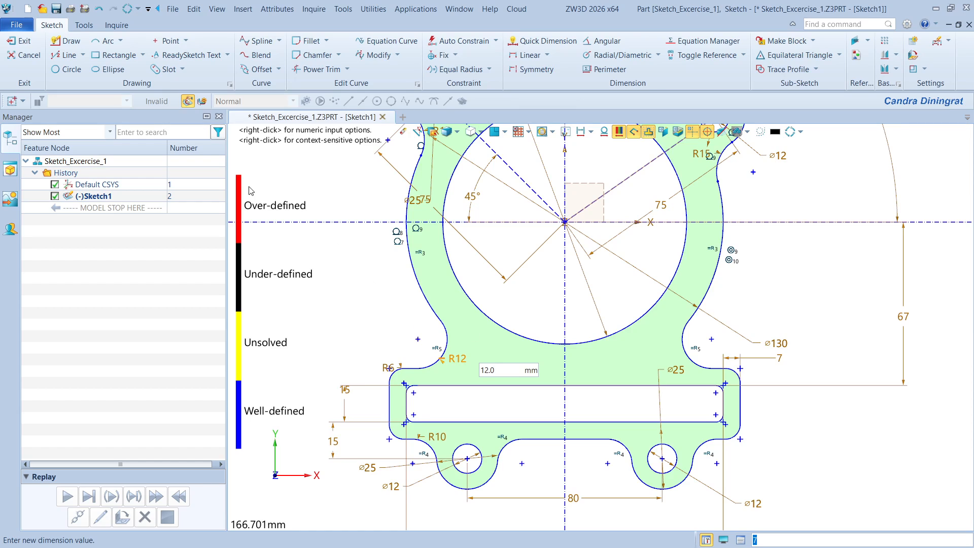
middle_click(354, 270)
scroll(458, 325, "down", 3)
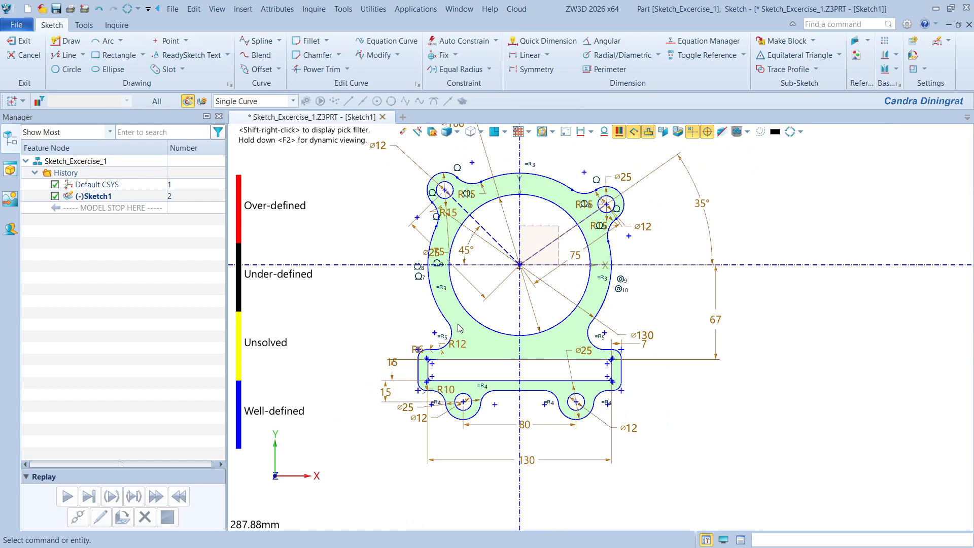
Hide the constraint symbols and dimensions so that only the sketch geometry is displayed.
middle_click_drag(460, 344, 474, 374)
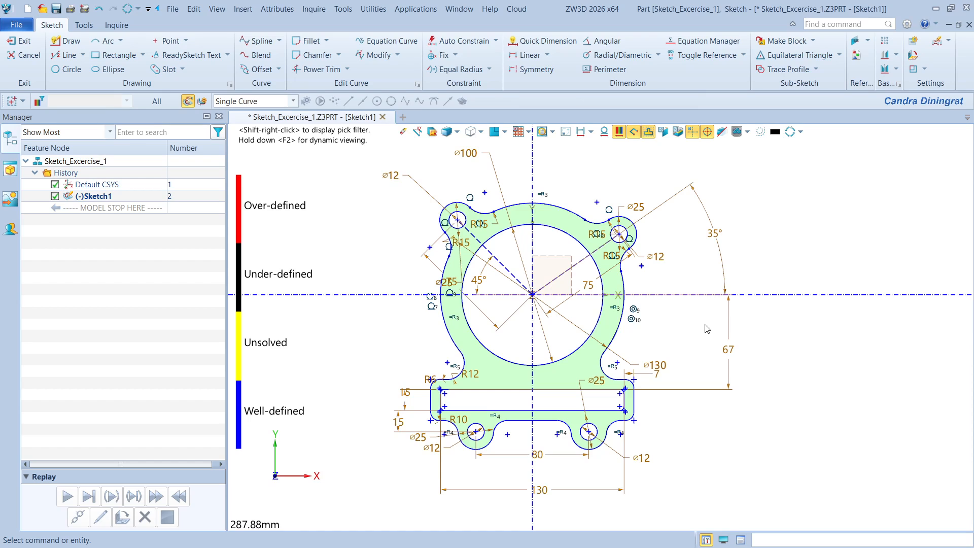
middle_click_drag(640, 340, 652, 351)
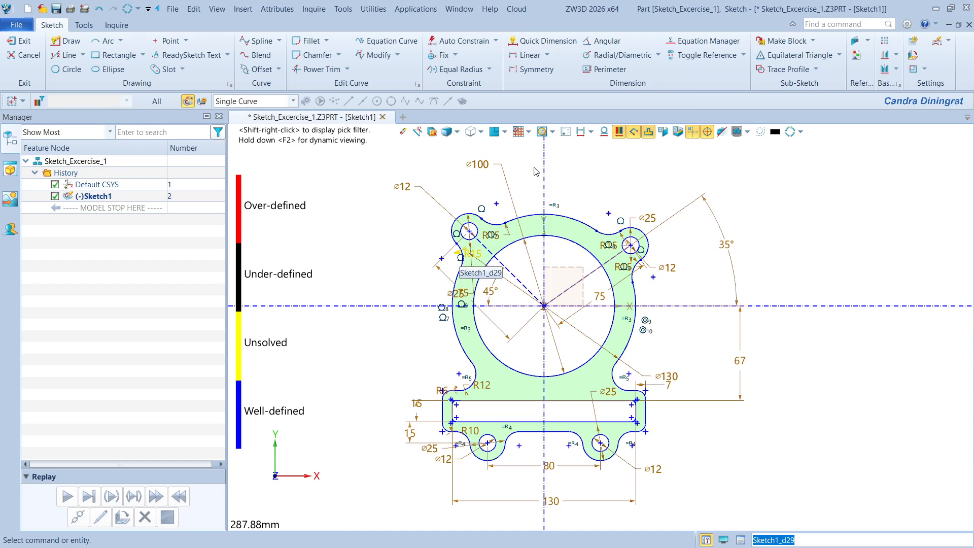
left_click(606, 133)
left_click(604, 133)
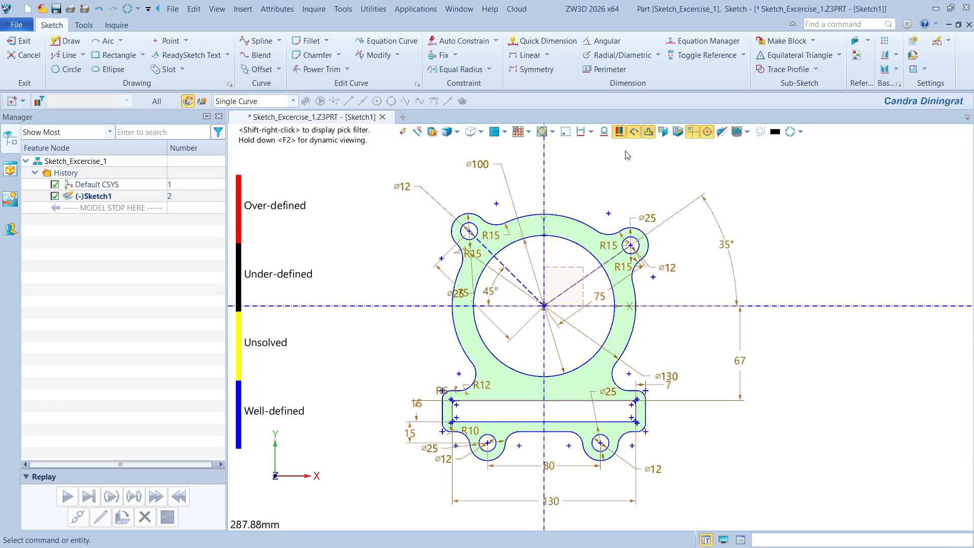
left_click(582, 134)
scroll(449, 411, "up", 5)
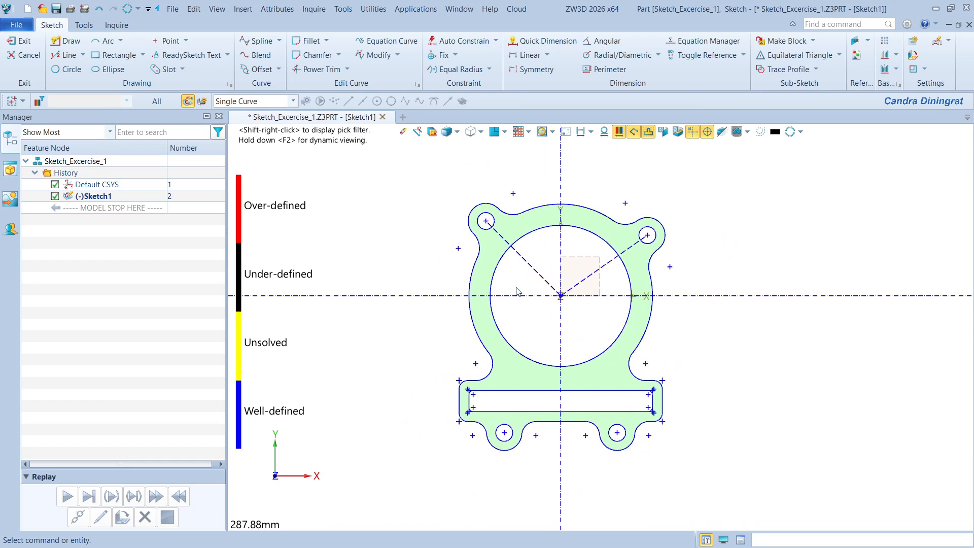
Briefly display all constraint symbols, hide them again, and turn the dimension display back on.
scroll(478, 378, "down", 6)
middle_click_drag(478, 378, 471, 426)
left_click(604, 133)
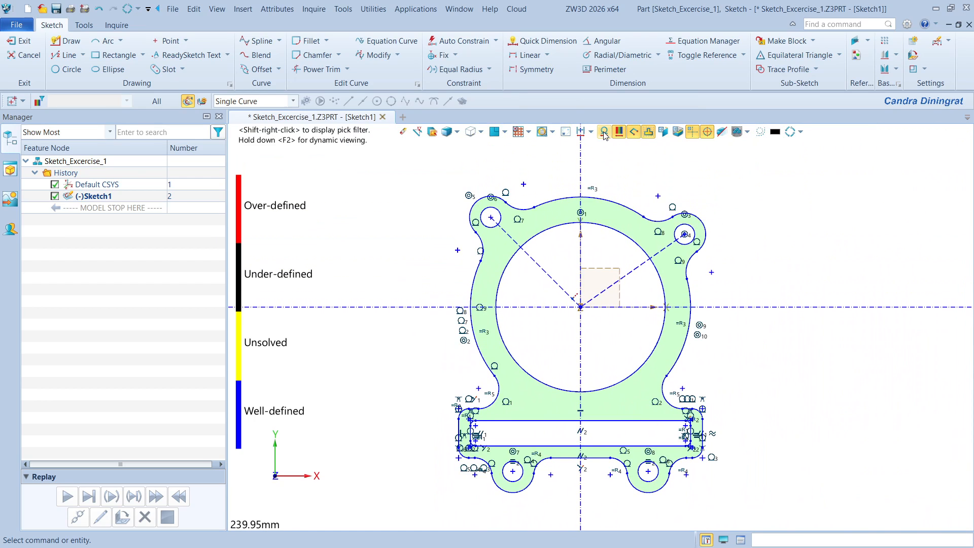
left_click(604, 134)
left_click(582, 133)
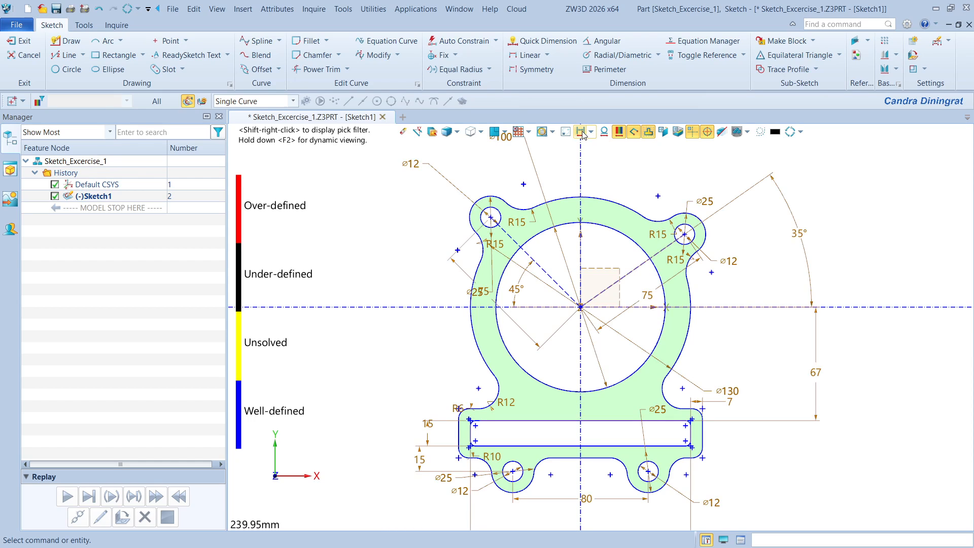
Move the upper-left lug's 75 mm and Ø25 dimension texts outside the profile, and shift its lower fillet's R15 text outward.
scroll(535, 273, "down", 1)
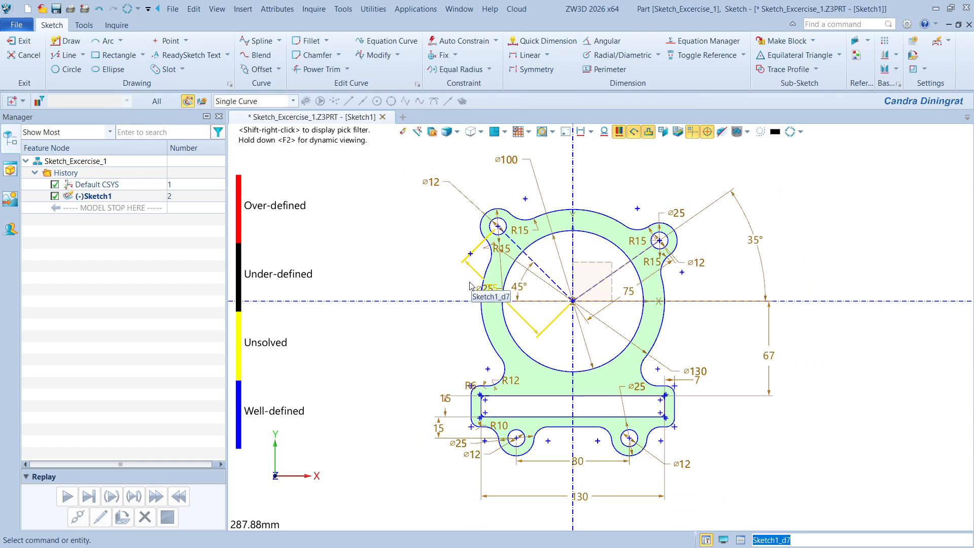
scroll(484, 284, "up", 1)
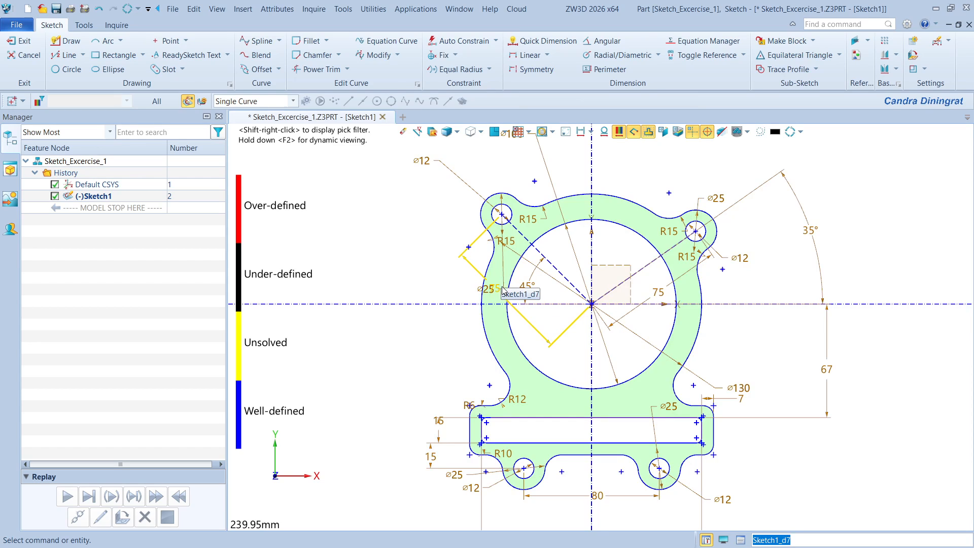
left_click(501, 285)
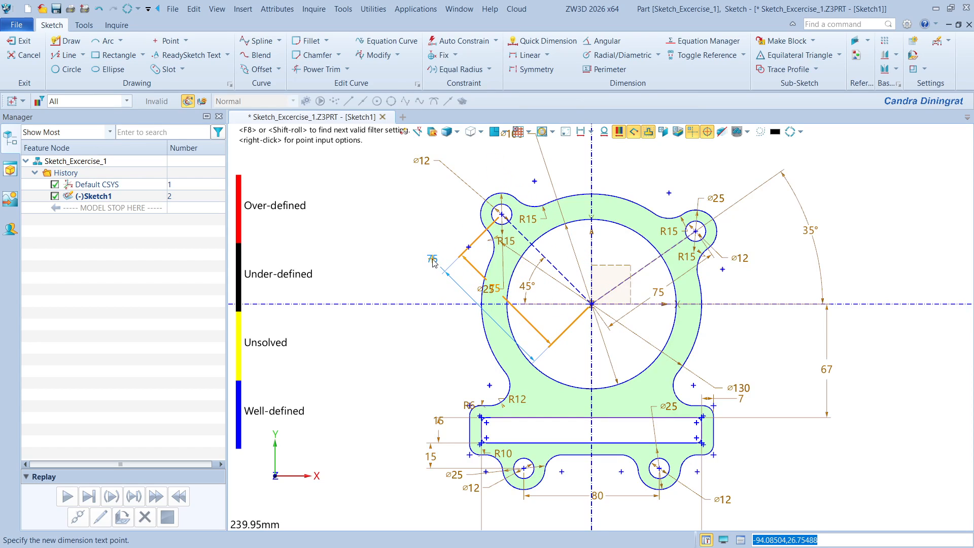
left_click(433, 259)
left_click(487, 289)
left_click(492, 160)
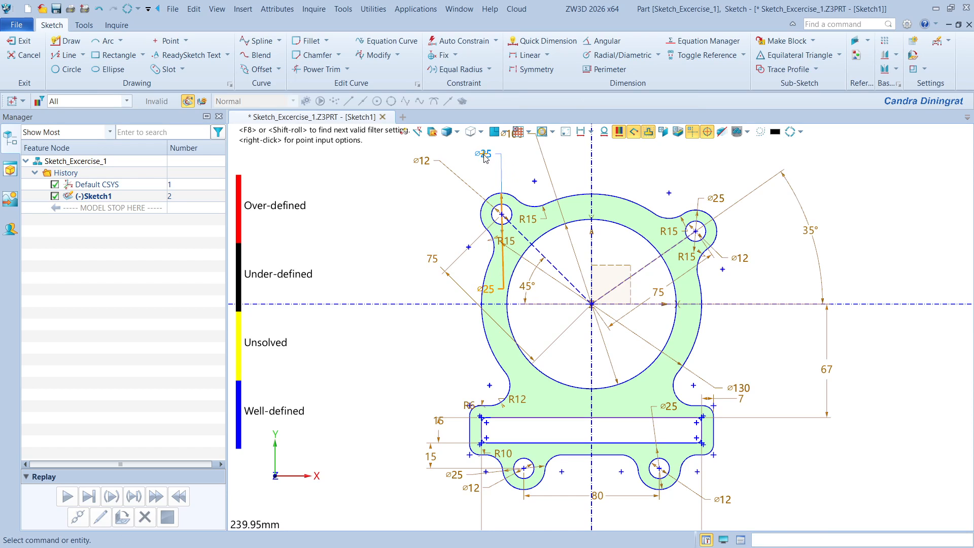
scroll(493, 232, "up", 4)
left_click(524, 254)
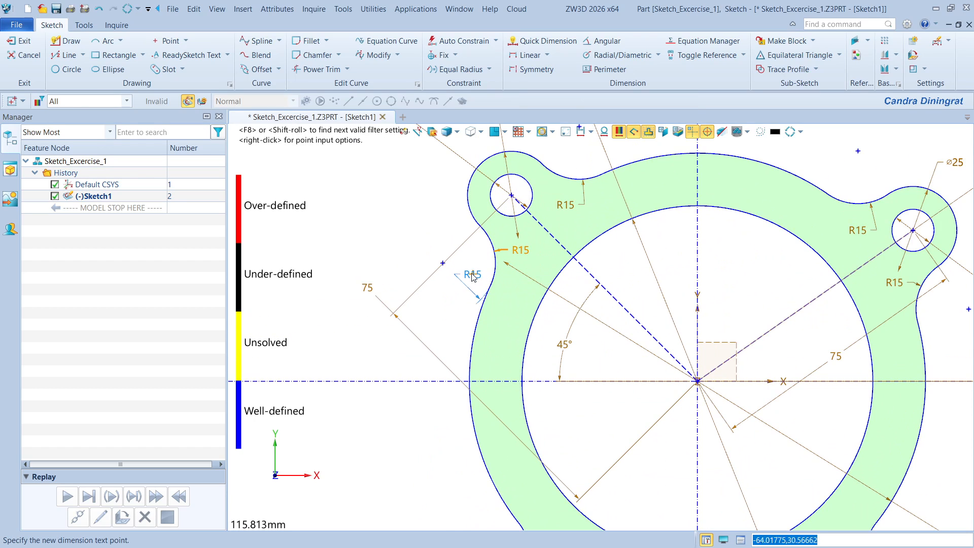
left_click(484, 265)
scroll(585, 281, "down", 1)
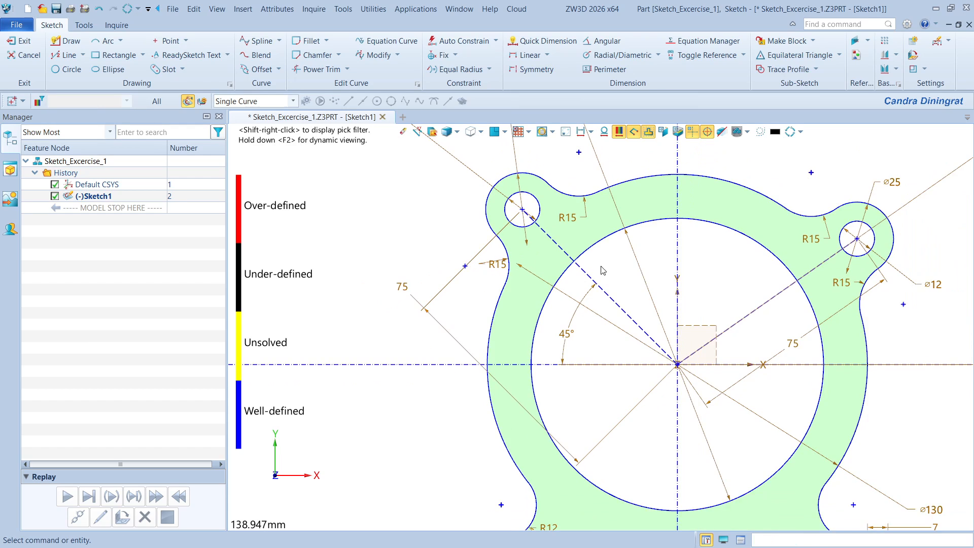
Delete the radius dimensions of the upper-left lug's lower fillet and both upper-right lug fillets.
scroll(476, 278, "up", 1)
mouse_move(600, 266)
middle_mouse_down()
mouse_move(579, 283)
mouse_move(391, 309)
mouse_move(406, 321)
middle_mouse_up()
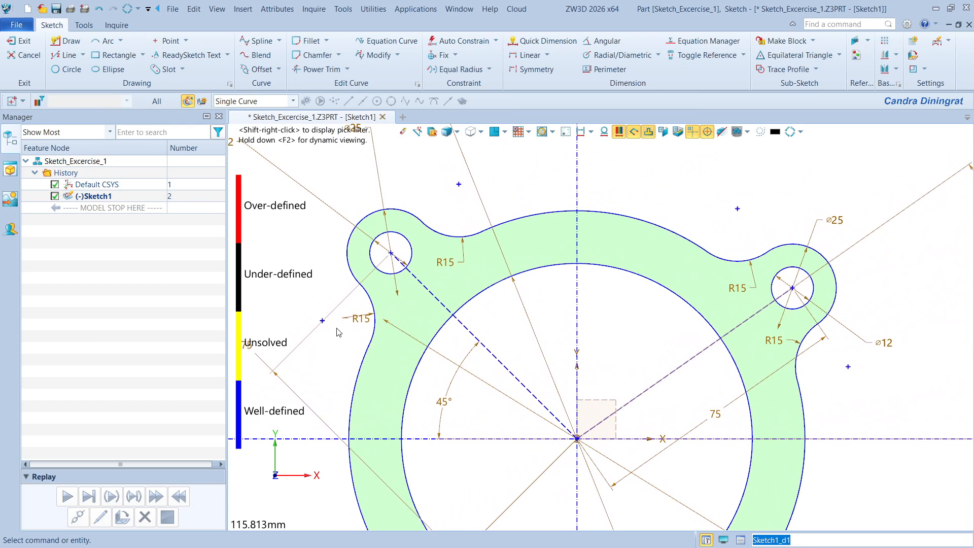
left_click(363, 319)
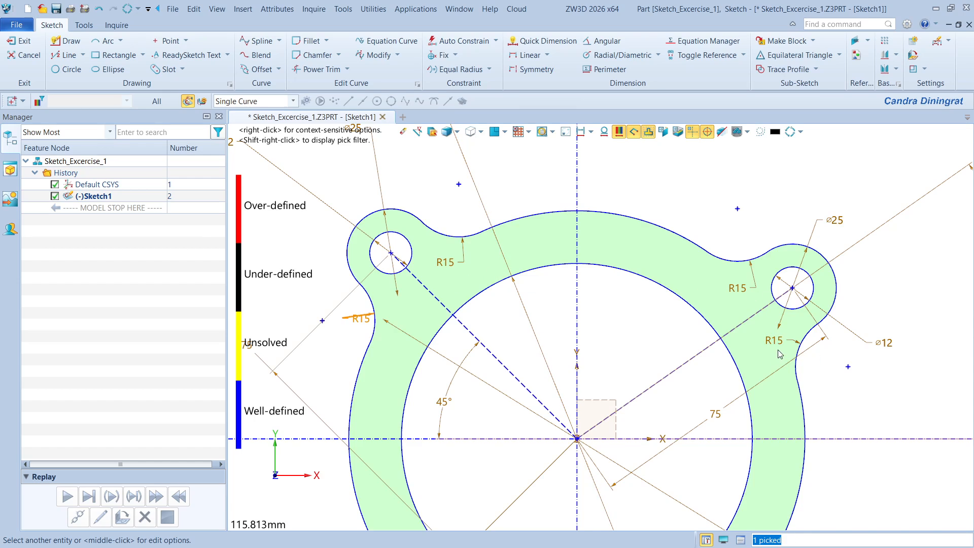
key("Escape")
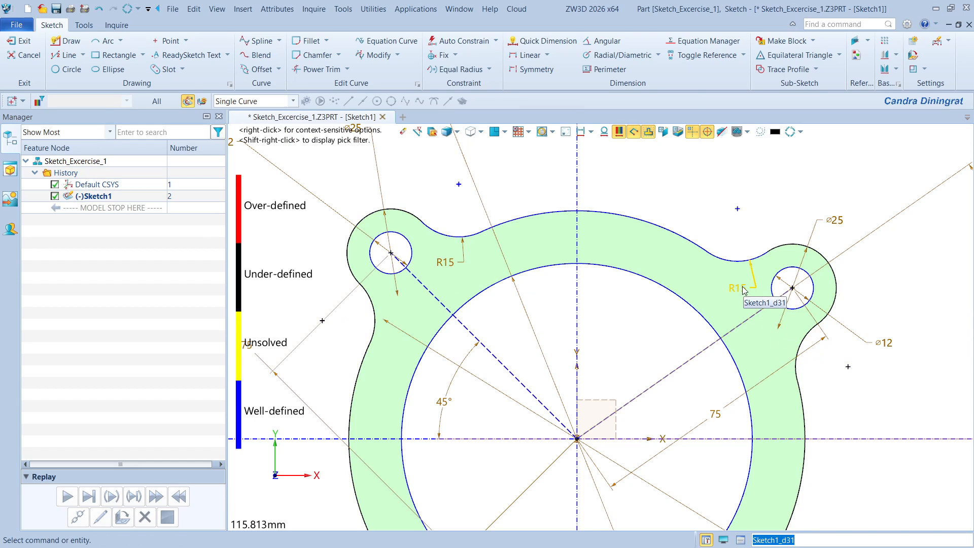
left_click(743, 290)
key("Delete")
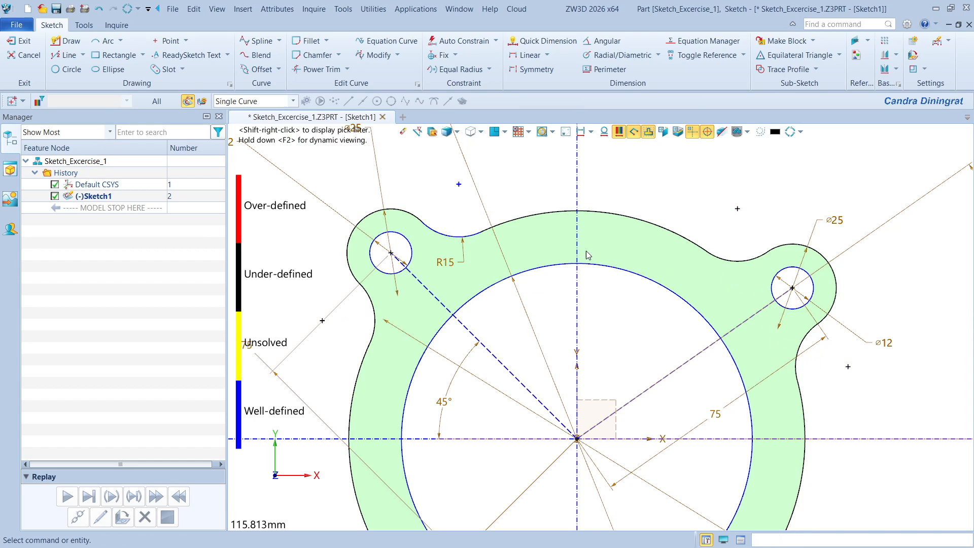
Apply Equal Radius constraints linking the three undimensioned upper-lug fillets to the 15 mm fillet.
left_click(443, 235)
left_click(374, 315)
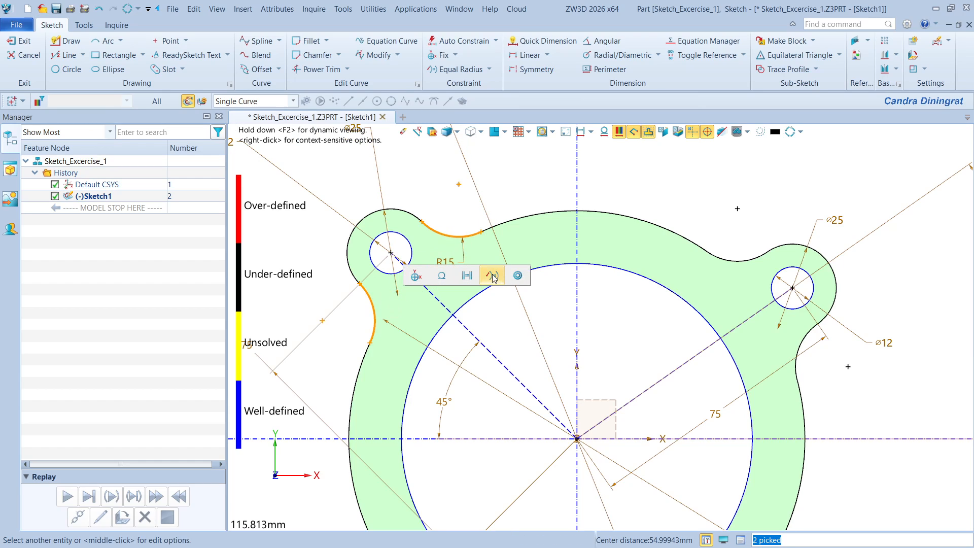
left_click(492, 277)
left_click(739, 260)
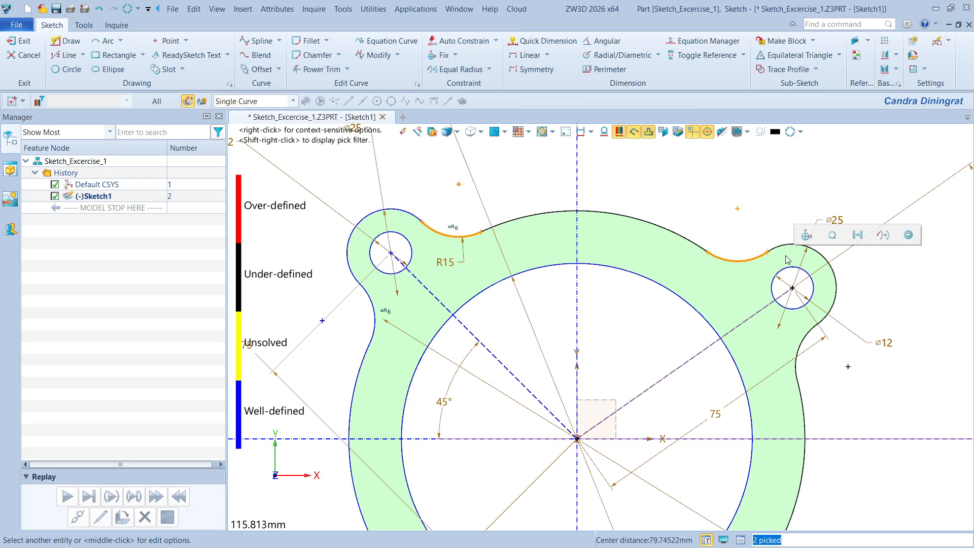
left_click(883, 235)
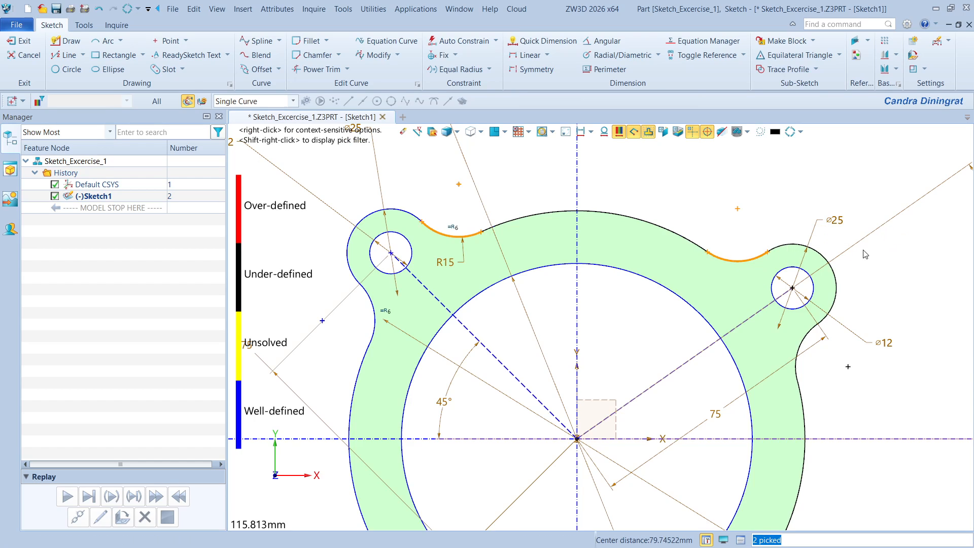
left_click(747, 265)
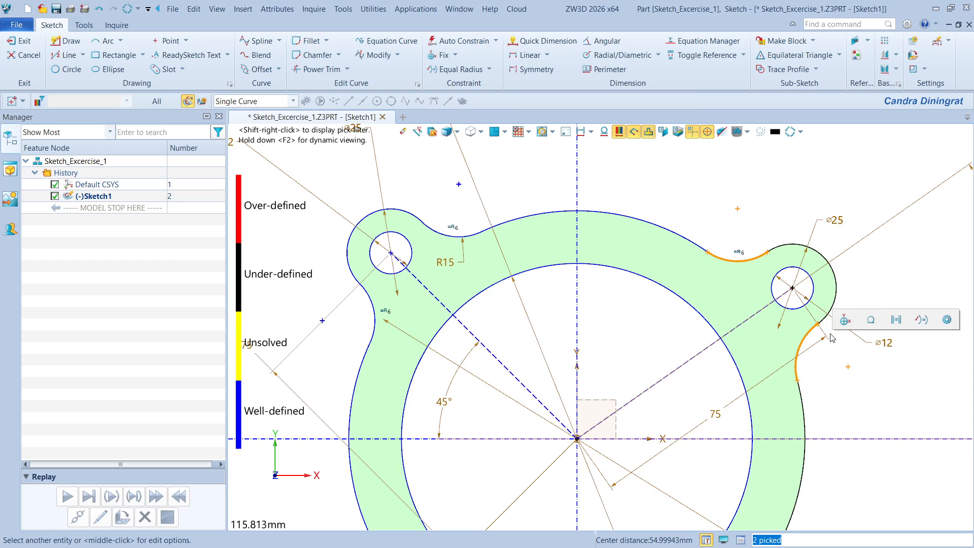
left_click(921, 320)
scroll(715, 233, "down", 3)
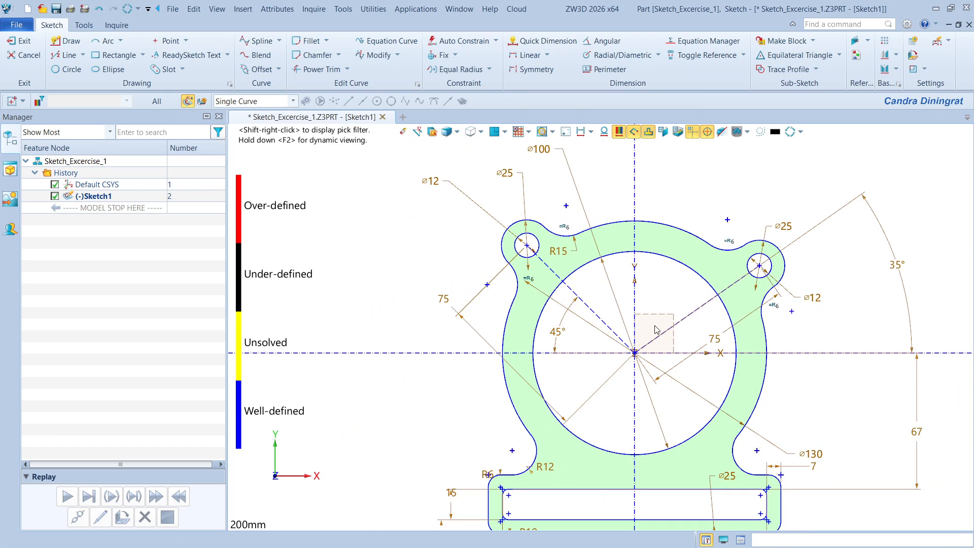
Move the 67 mm vertical dimension between the ring centre and base slightly closer to the profile.
scroll(663, 310, "down", 2)
middle_click_drag(750, 311, 729, 296)
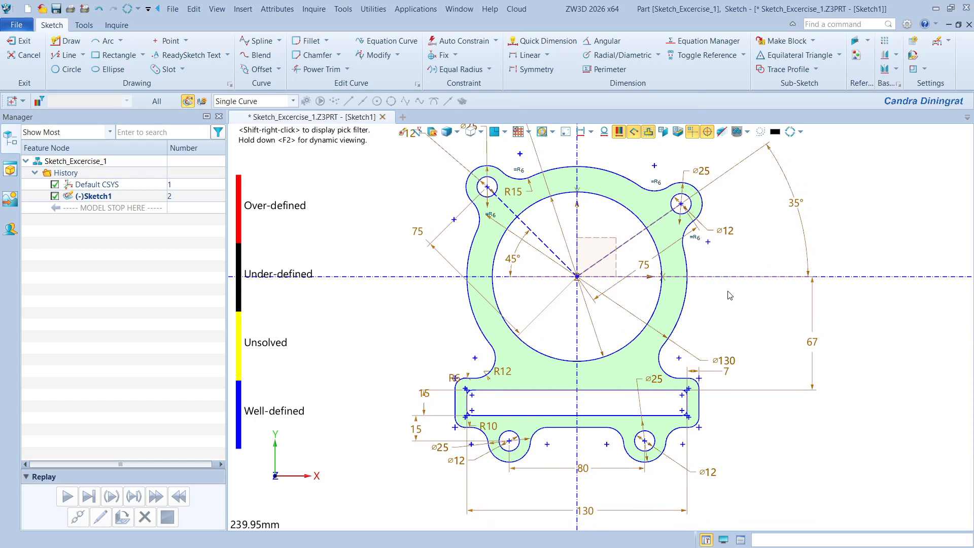
middle_click_drag(727, 293, 737, 315)
scroll(737, 316, "down", 1)
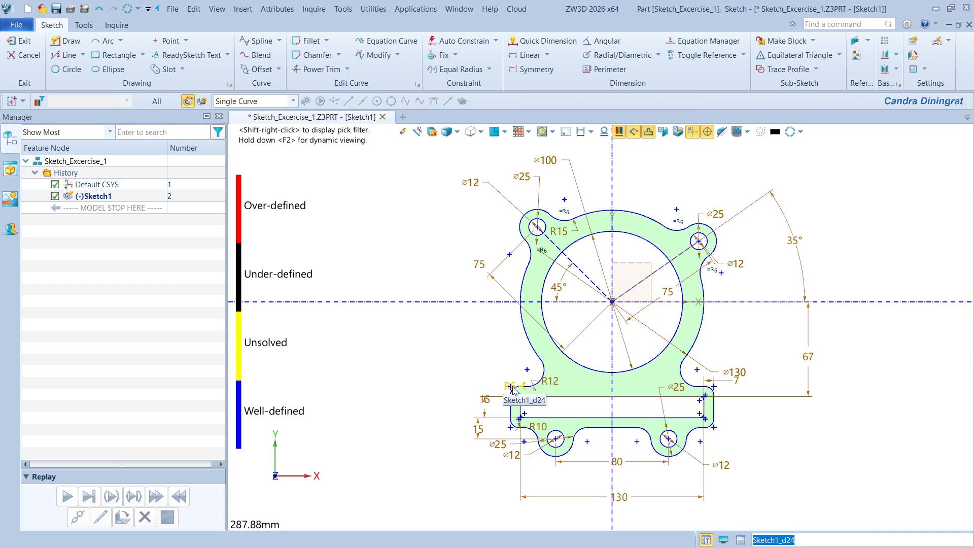
middle_click_drag(697, 433, 684, 436)
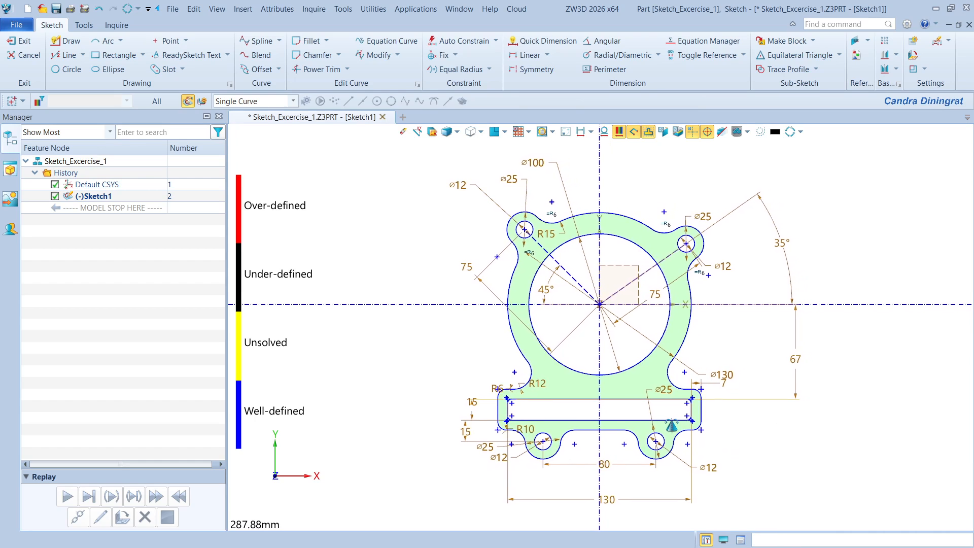
left_click(790, 357)
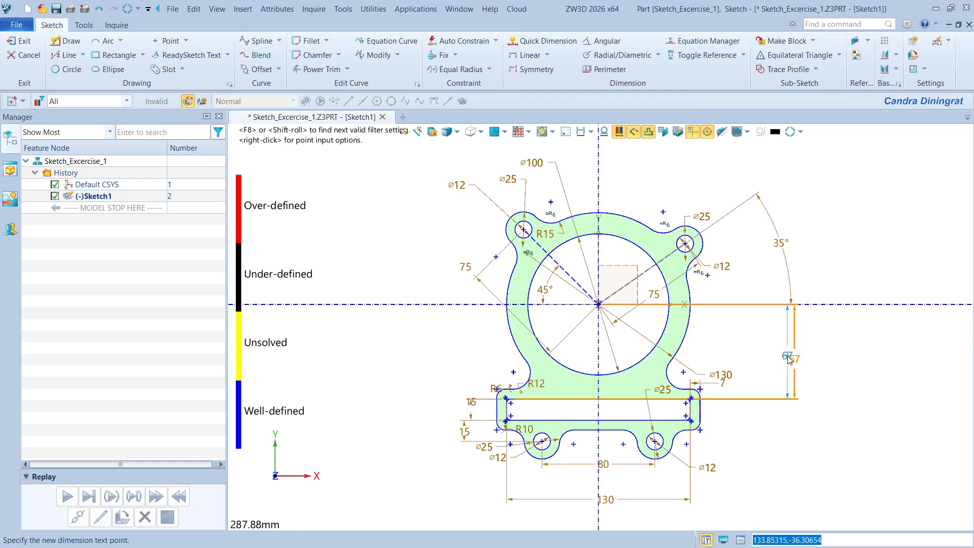
left_click(786, 356)
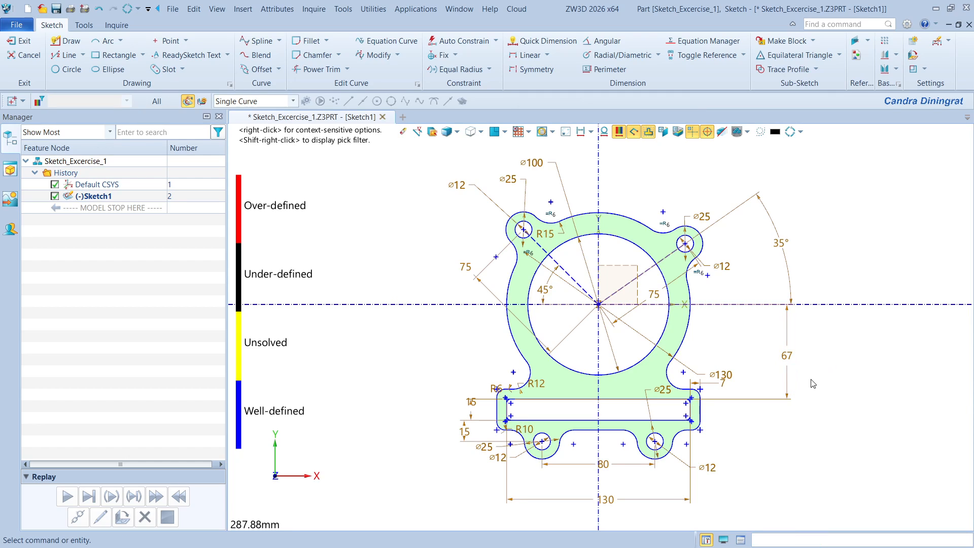